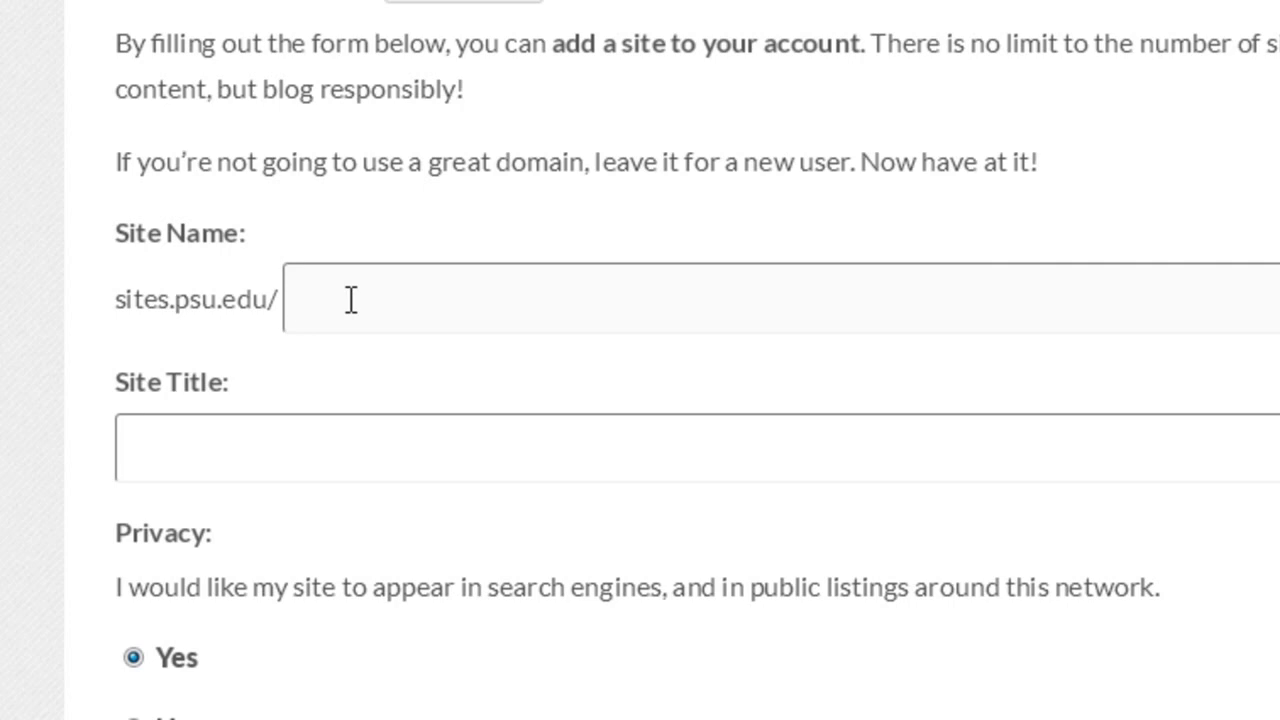
Register the site techwrite1 with the title Technical Writing Sample Blog, keeping it out of search engines and public listings
{"action": "type", "text": "tech"}
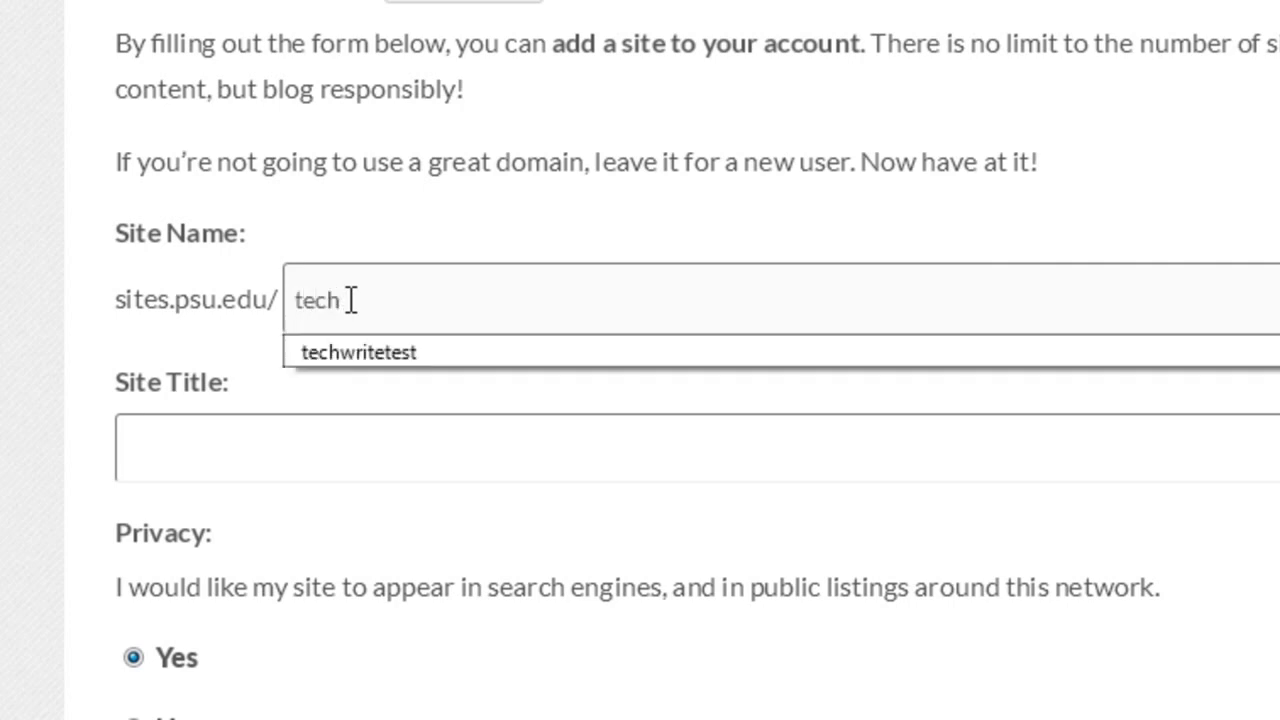
{"action": "type", "text": "write1"}
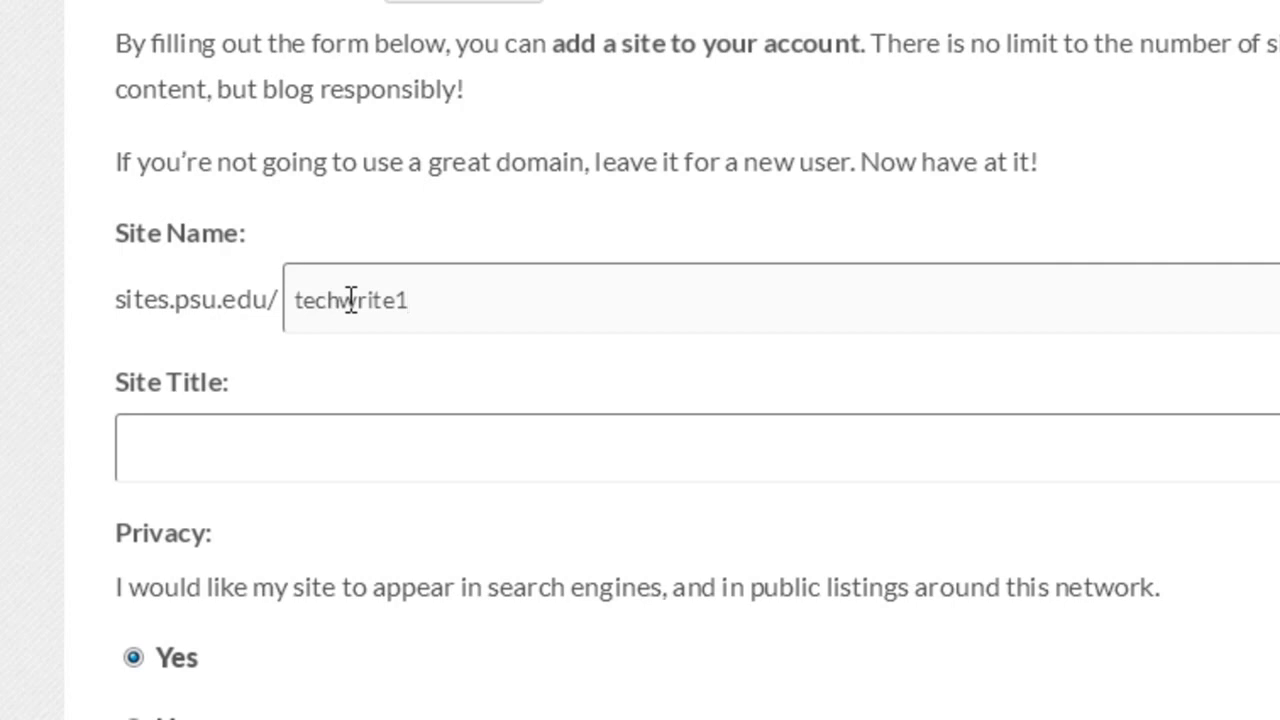
{"action": "left_click", "coordinate": [255, 452]}
{"action": "type", "text": "Te"}
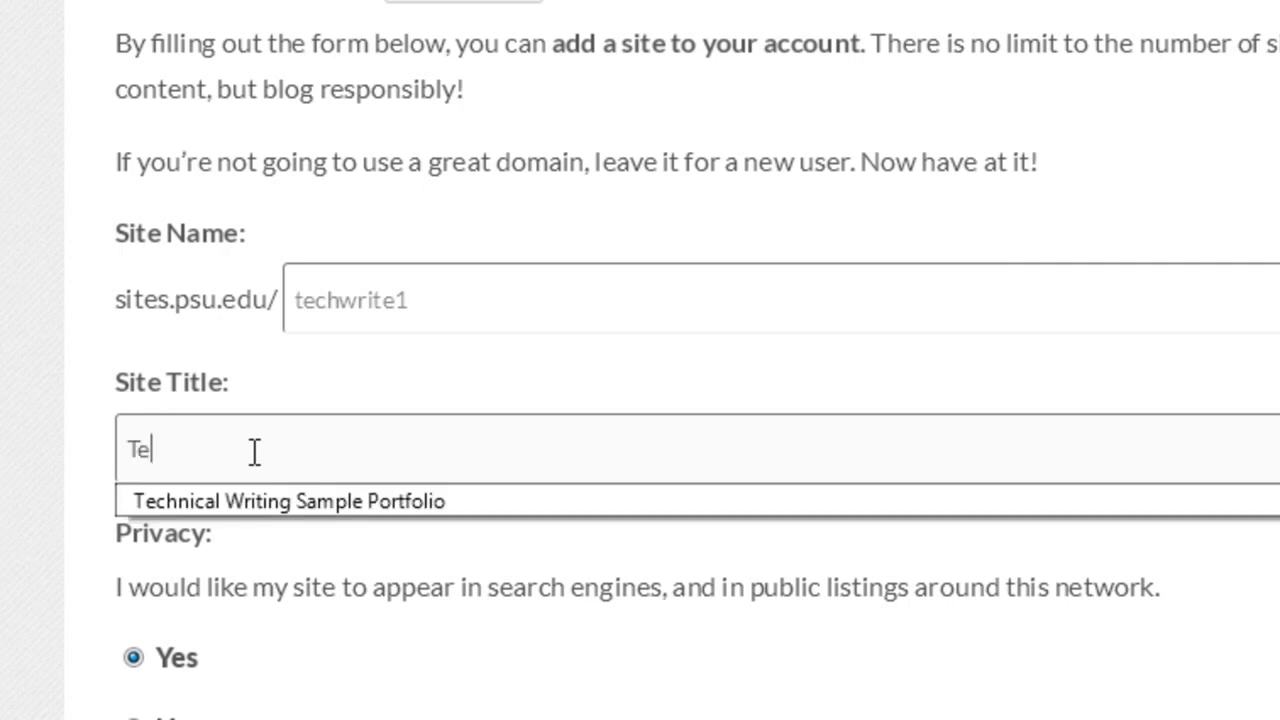
{"action": "type", "text": "chnical "}
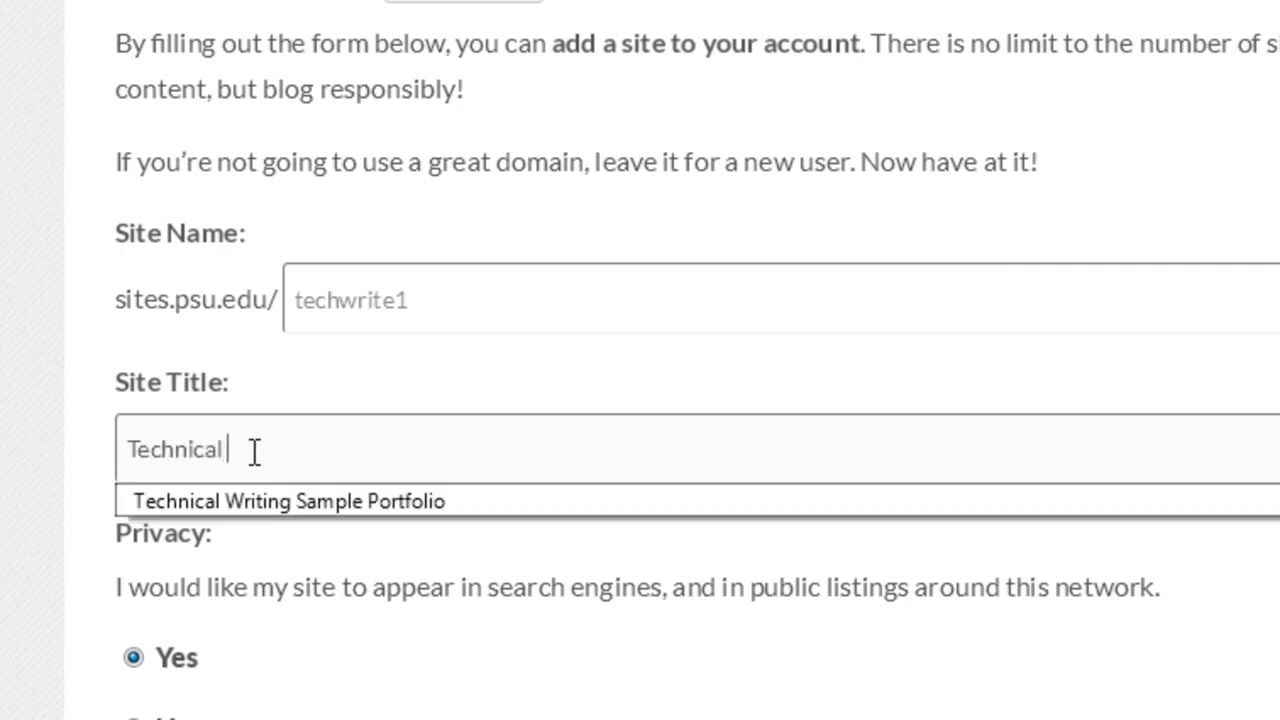
{"action": "type", "text": "Writing Samp"}
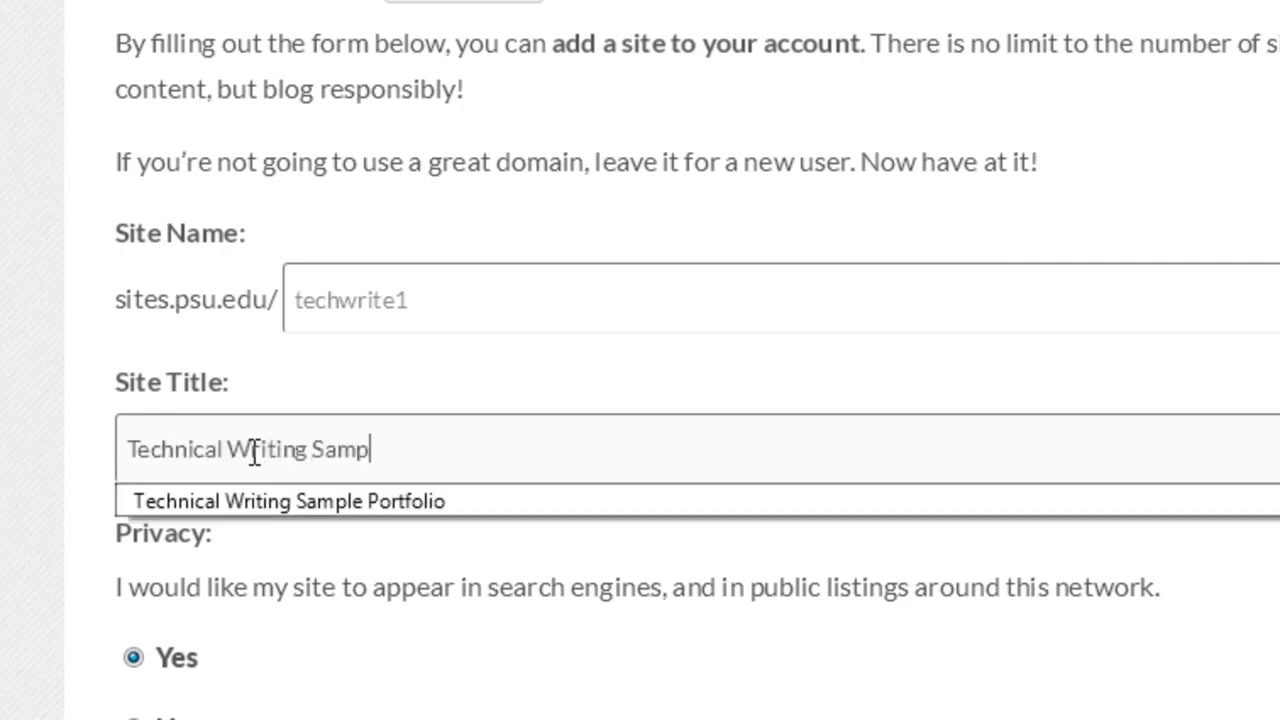
{"action": "type", "text": "le Blog"}
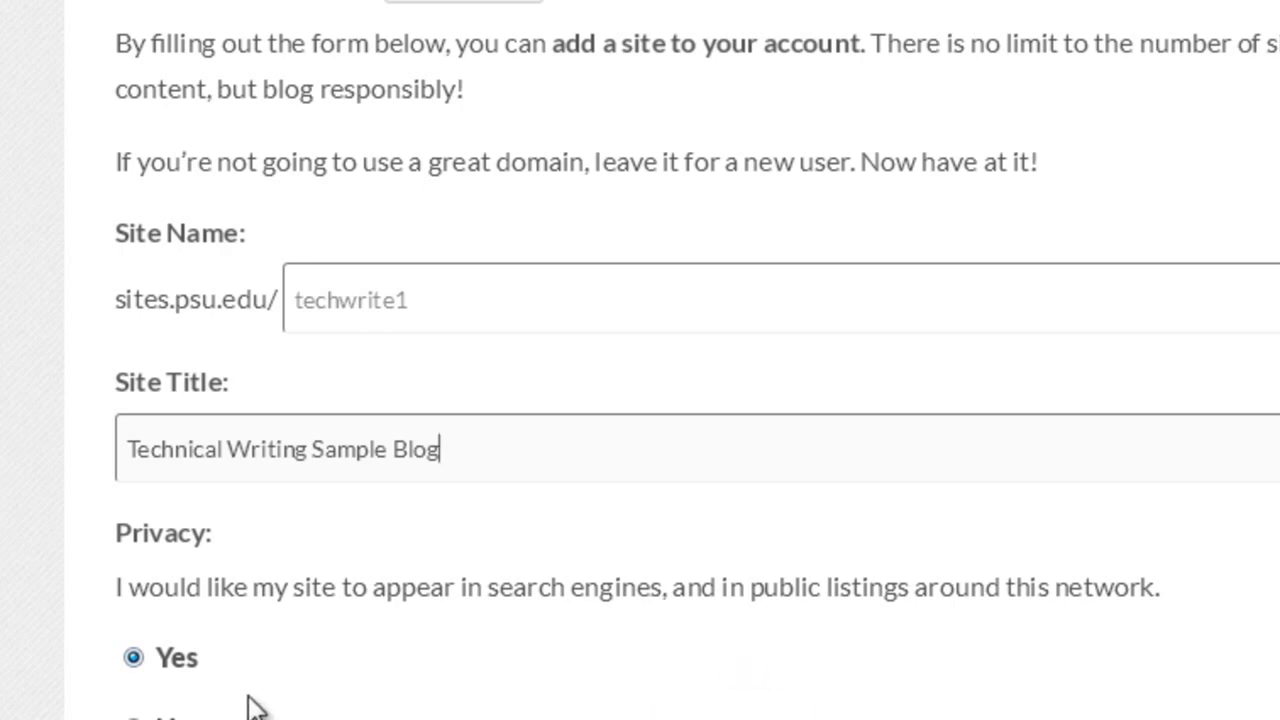
{"action": "left_click", "coordinate": [134, 719]}
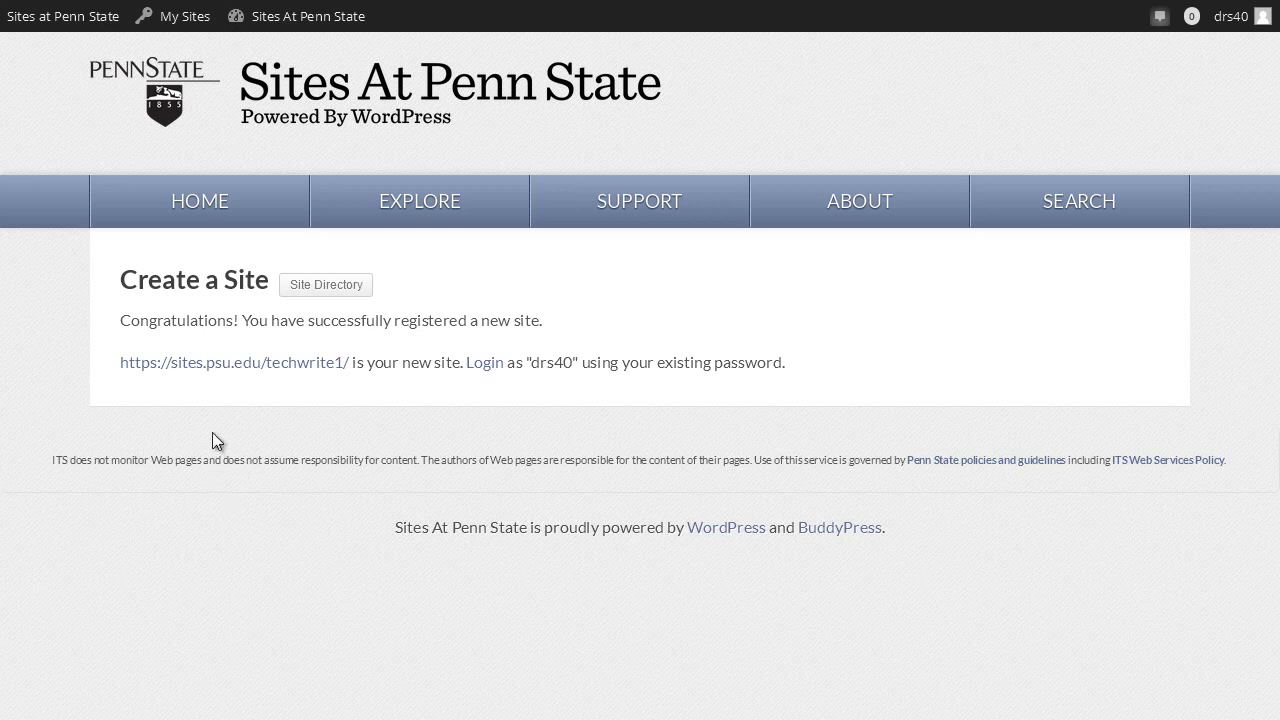
Visit the newly registered site's home page and go to its dashboard
{"action": "left_click", "coordinate": [254, 370]}
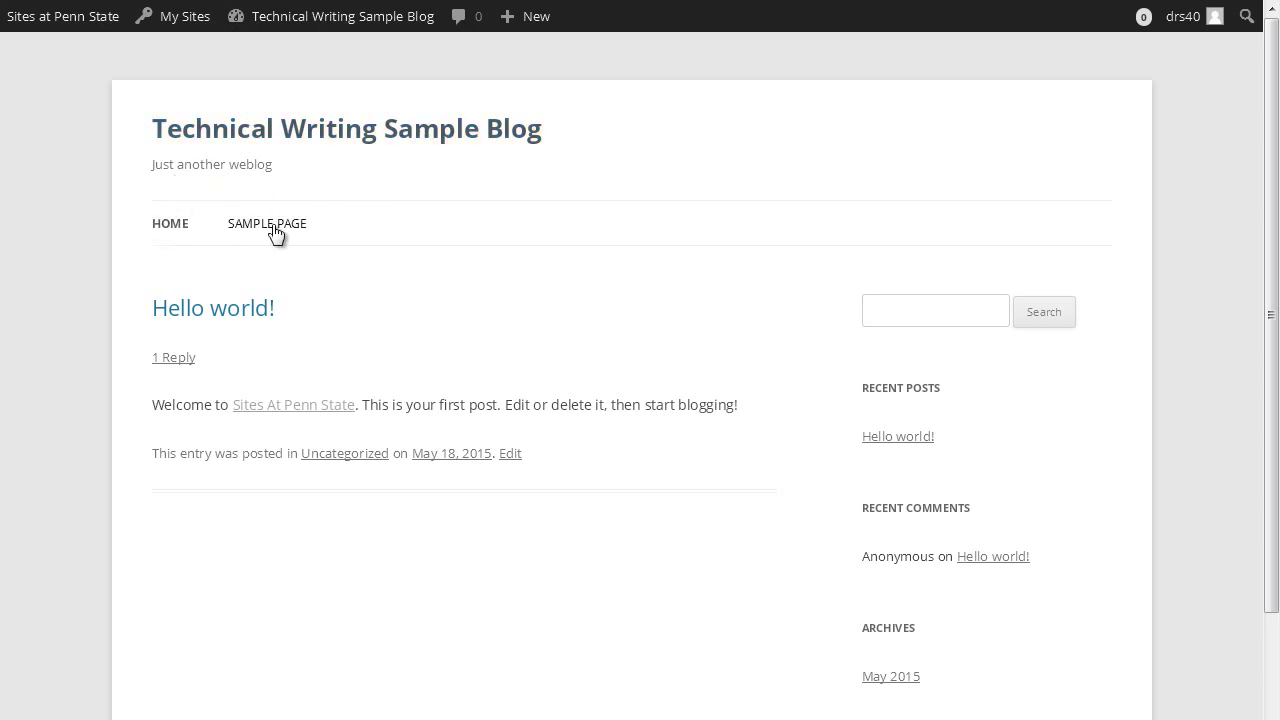
{"action": "left_click", "coordinate": [172, 232]}
{"action": "mouse_move", "coordinate": [286, 26]}
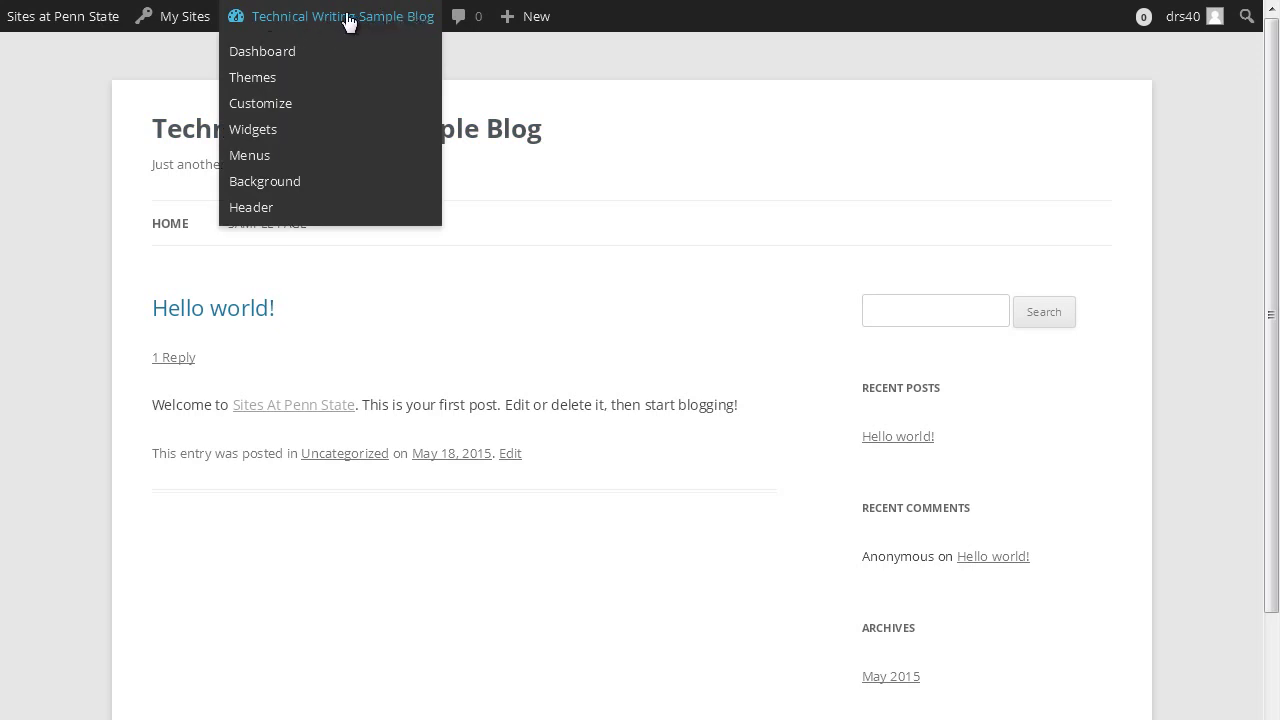
{"action": "left_click", "coordinate": [278, 60]}
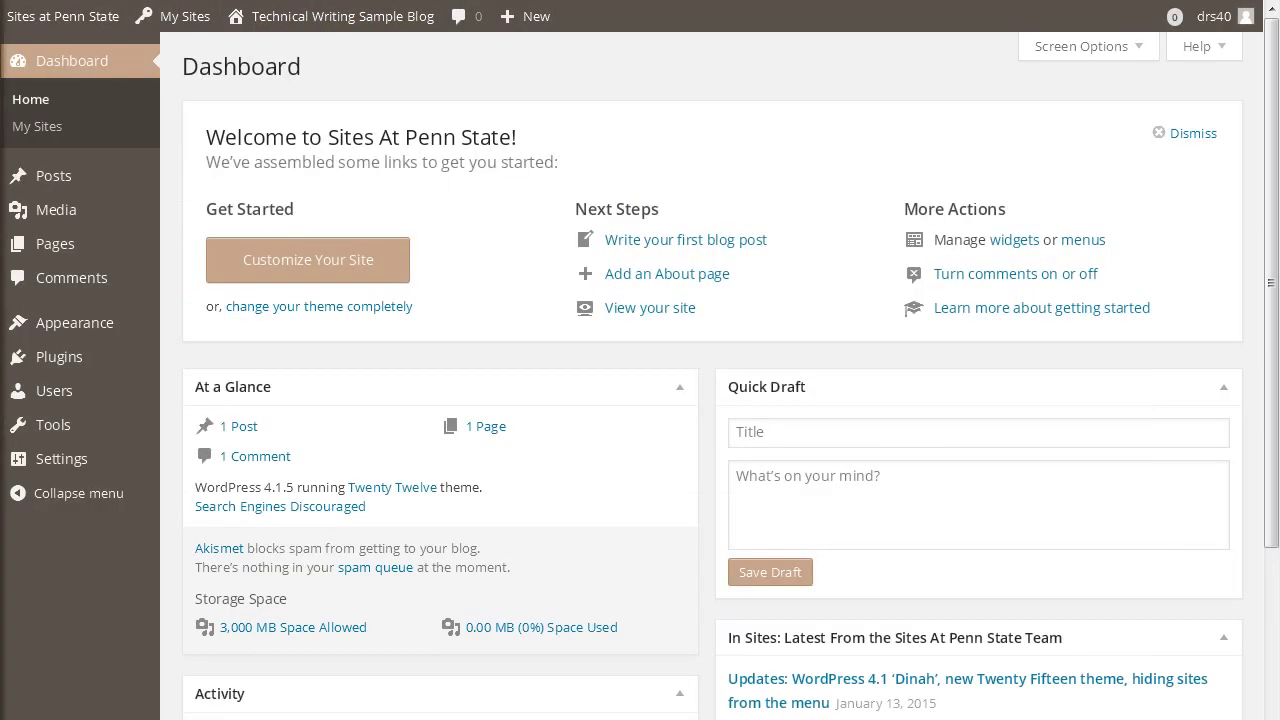
{"action": "mouse_move", "coordinate": [110, 187]}
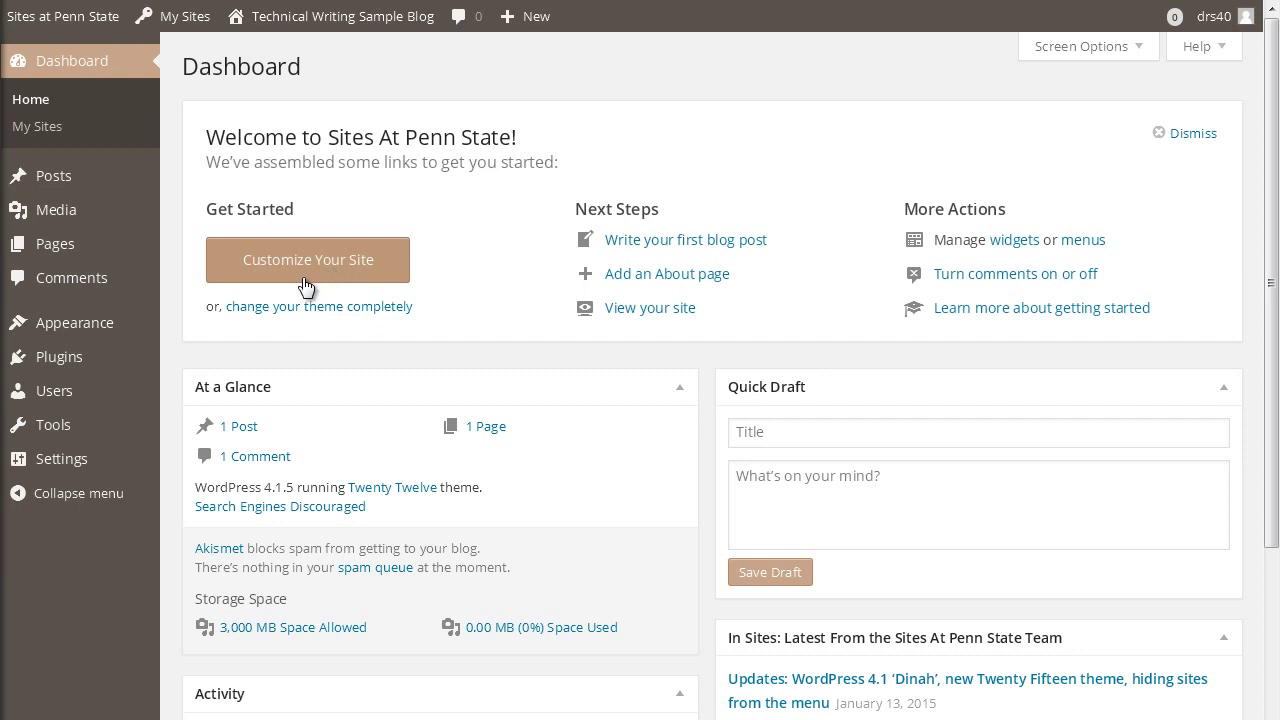
{"action": "mouse_move", "coordinate": [64, 187]}
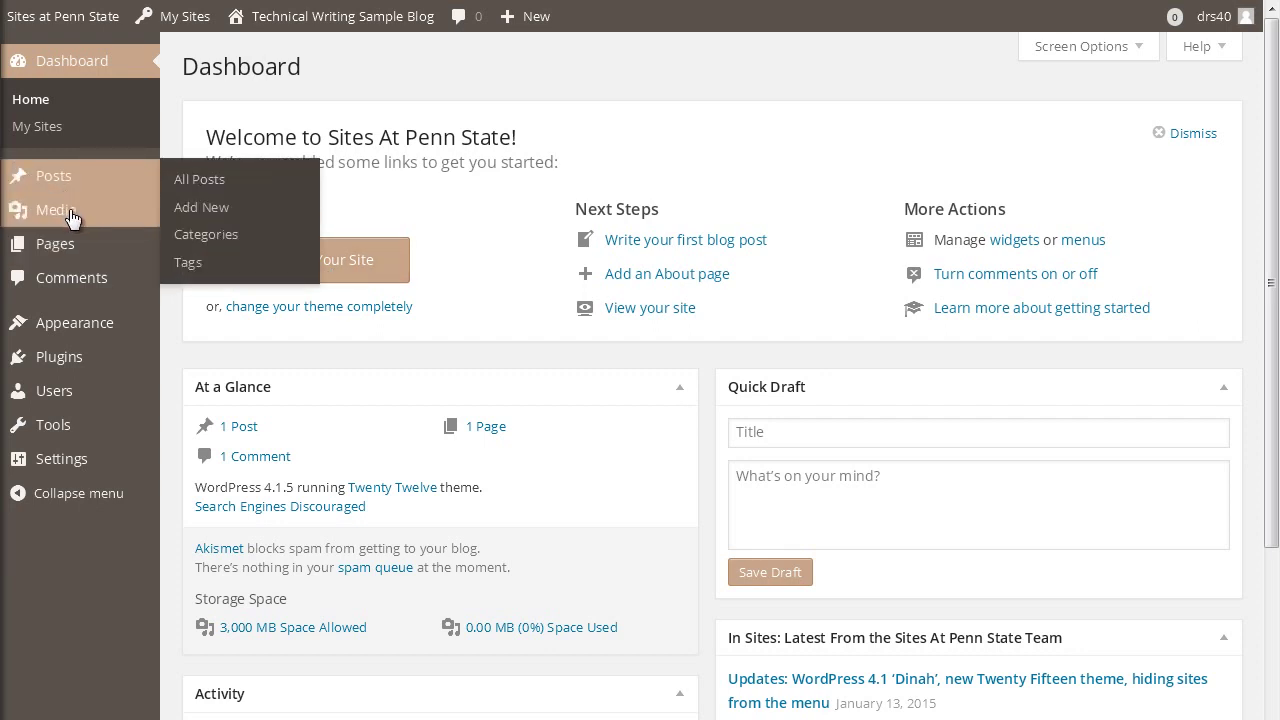
{"action": "mouse_move", "coordinate": [72, 219]}
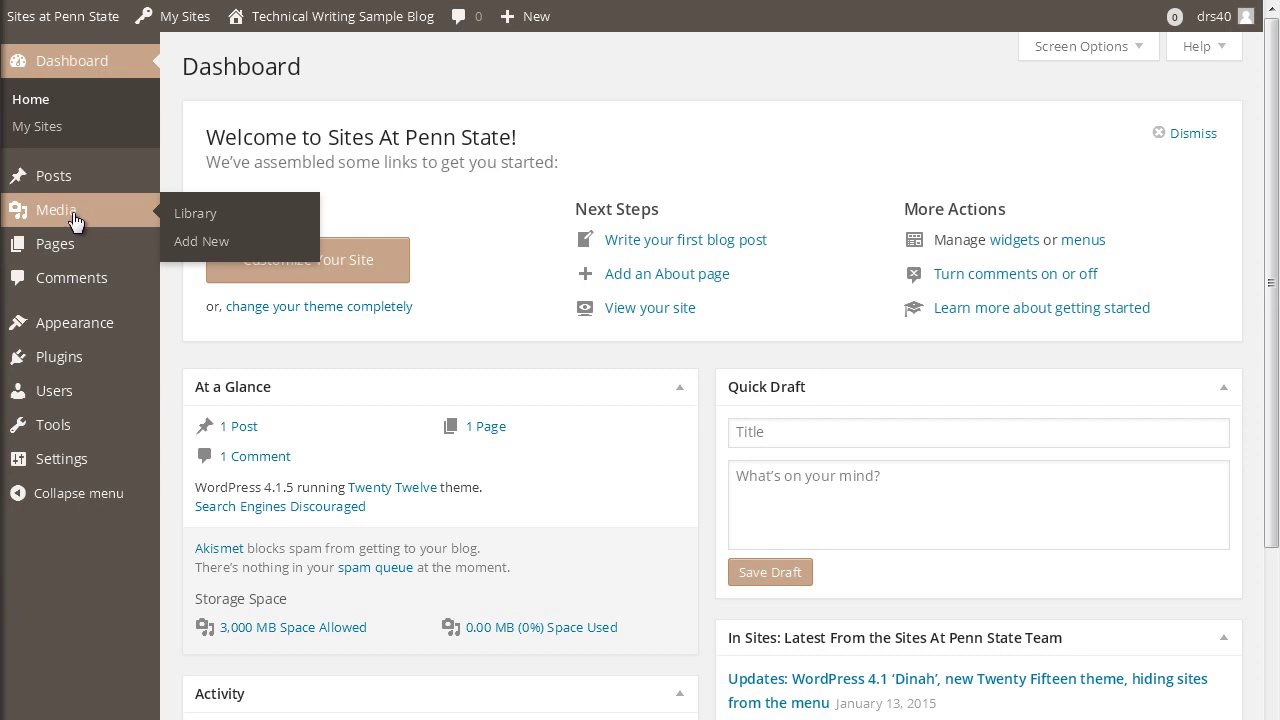
{"action": "mouse_move", "coordinate": [80, 249]}
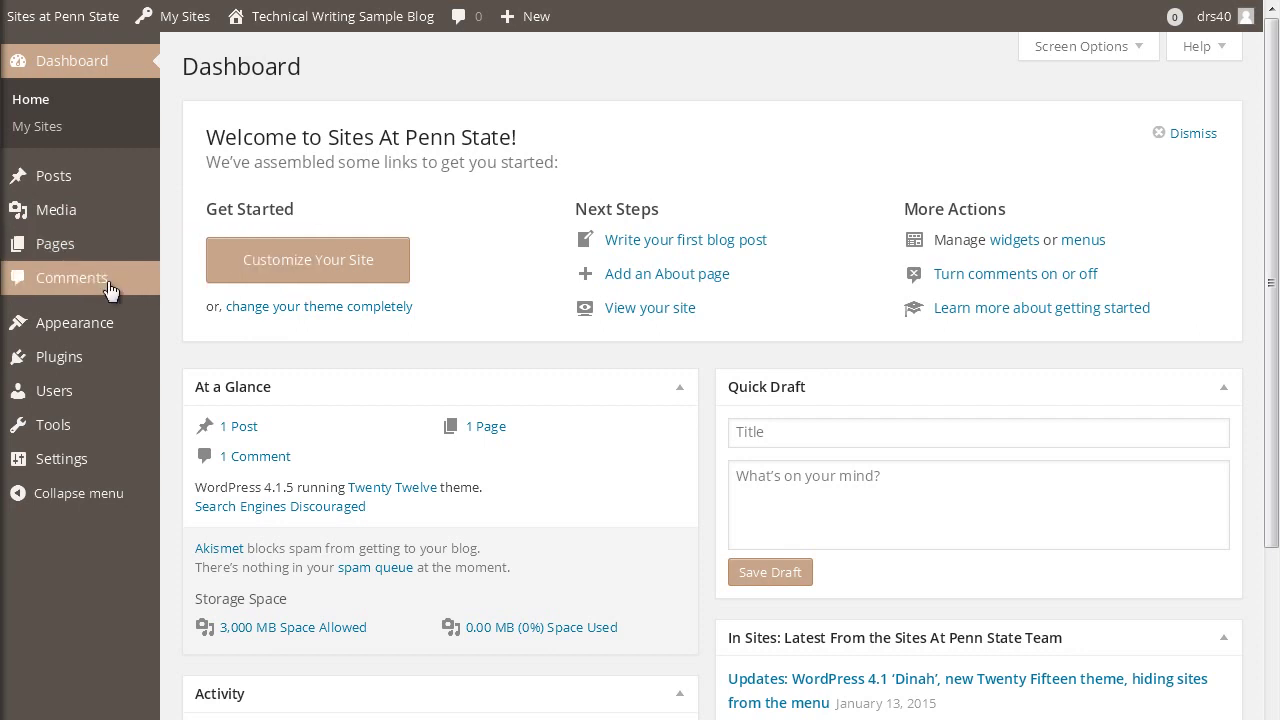
{"action": "mouse_move", "coordinate": [87, 325]}
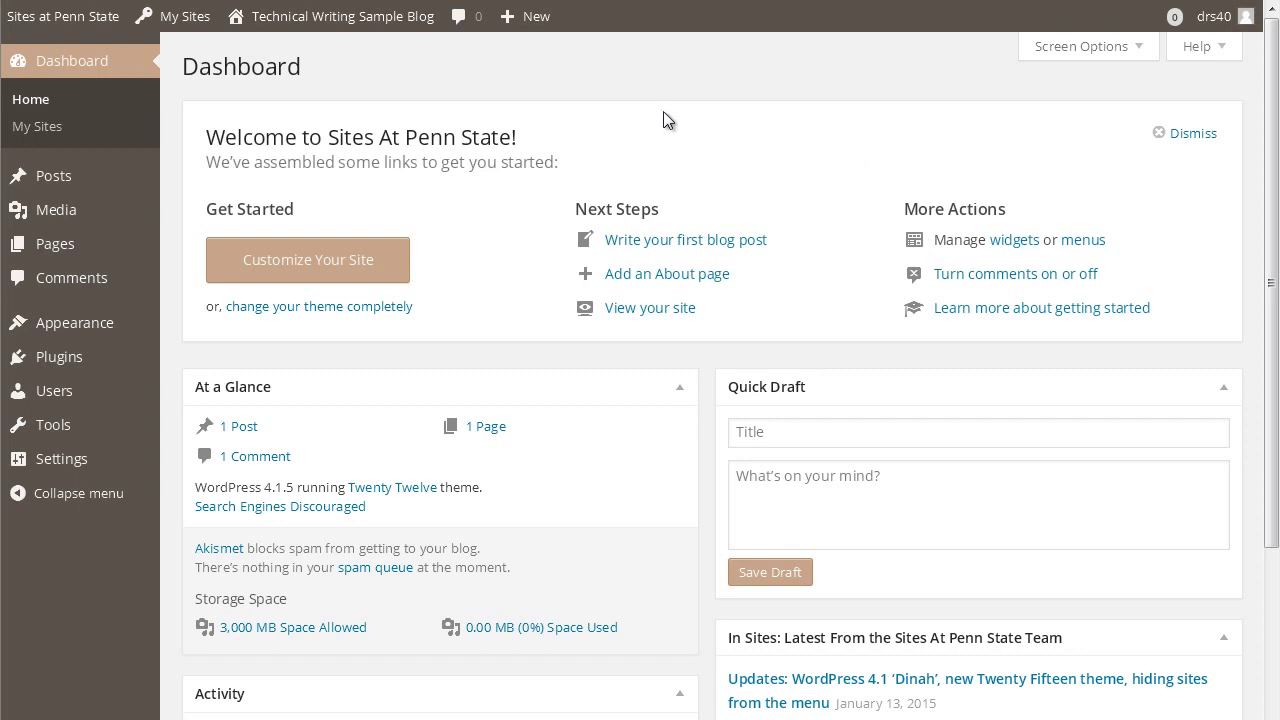
Start a new post from the site's post list and title it "This is a new blog post"
{"action": "mouse_move", "coordinate": [520, 18]}
{"action": "mouse_move", "coordinate": [60, 180]}
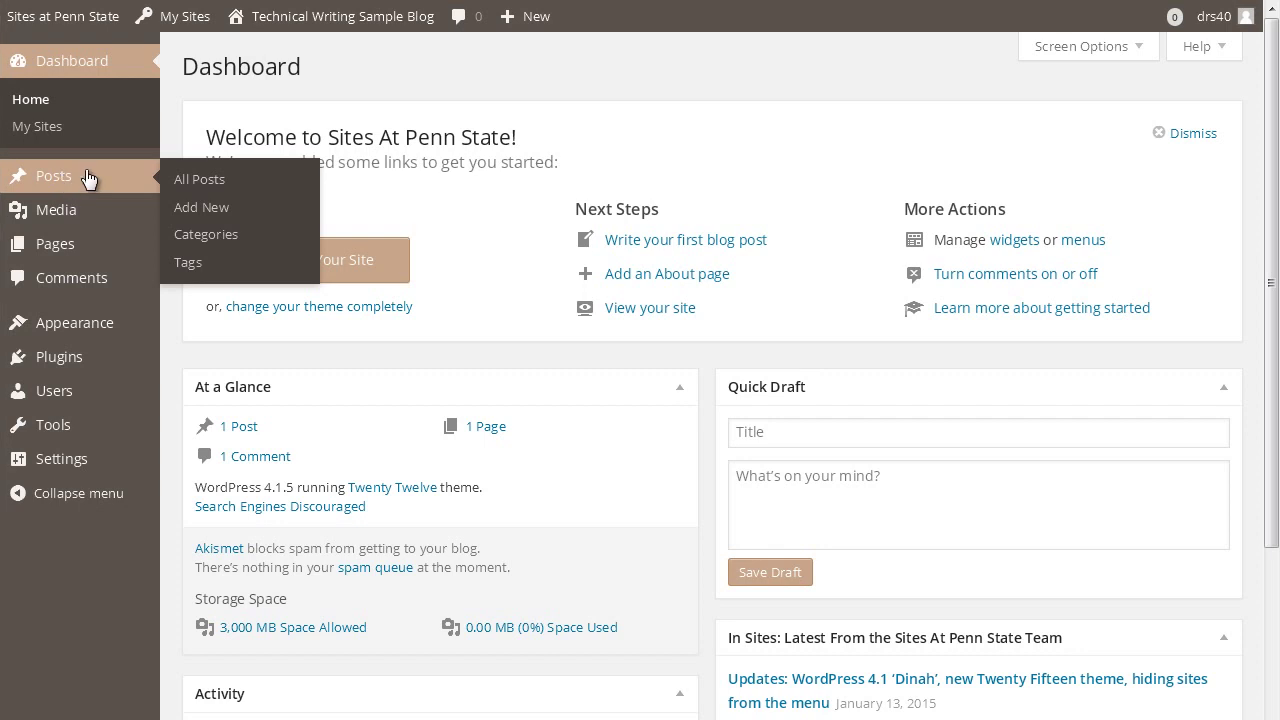
{"action": "left_click", "coordinate": [185, 178]}
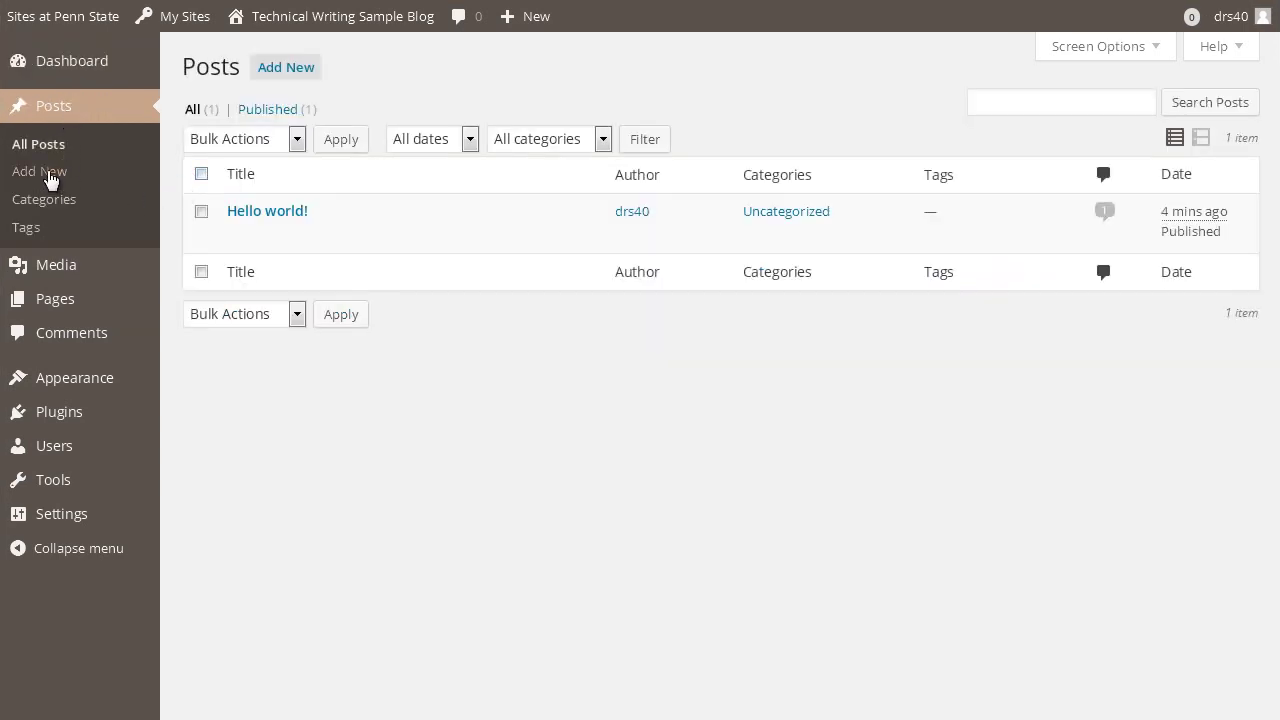
{"action": "left_click", "coordinate": [50, 176]}
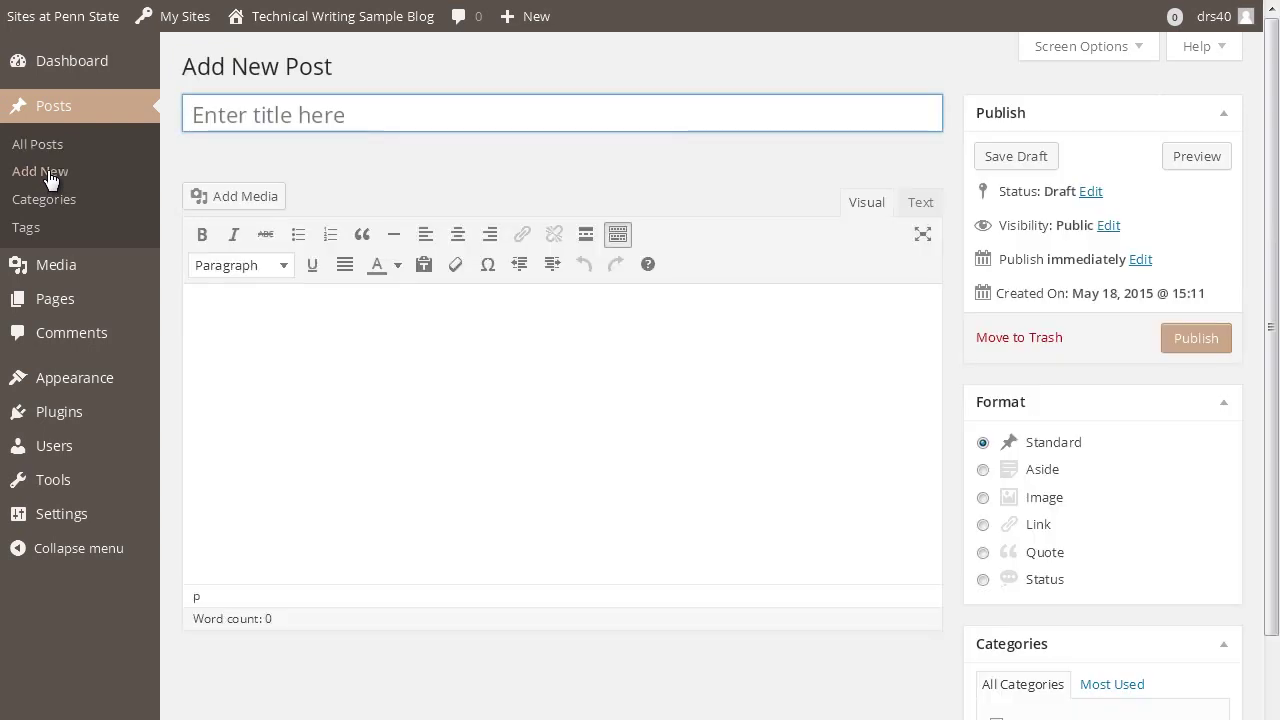
{"action": "left_click", "coordinate": [316, 117]}
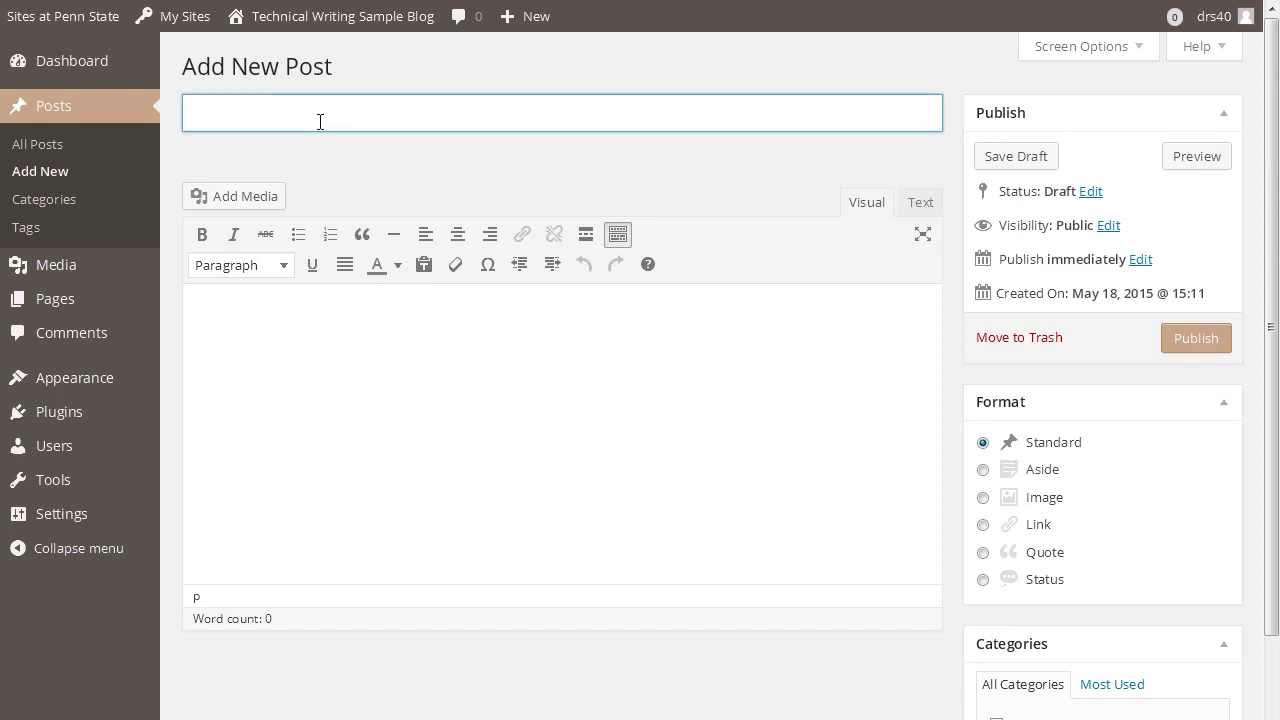
{"action": "type", "text": "Thisis"}
{"action": "key", "text": "BackSpace"}
{"action": "key", "text": "BackSpace"}
{"action": "type", "text": "i"}
{"action": "key", "text": "BackSpace"}
{"action": "type", "text": "s a ne"}
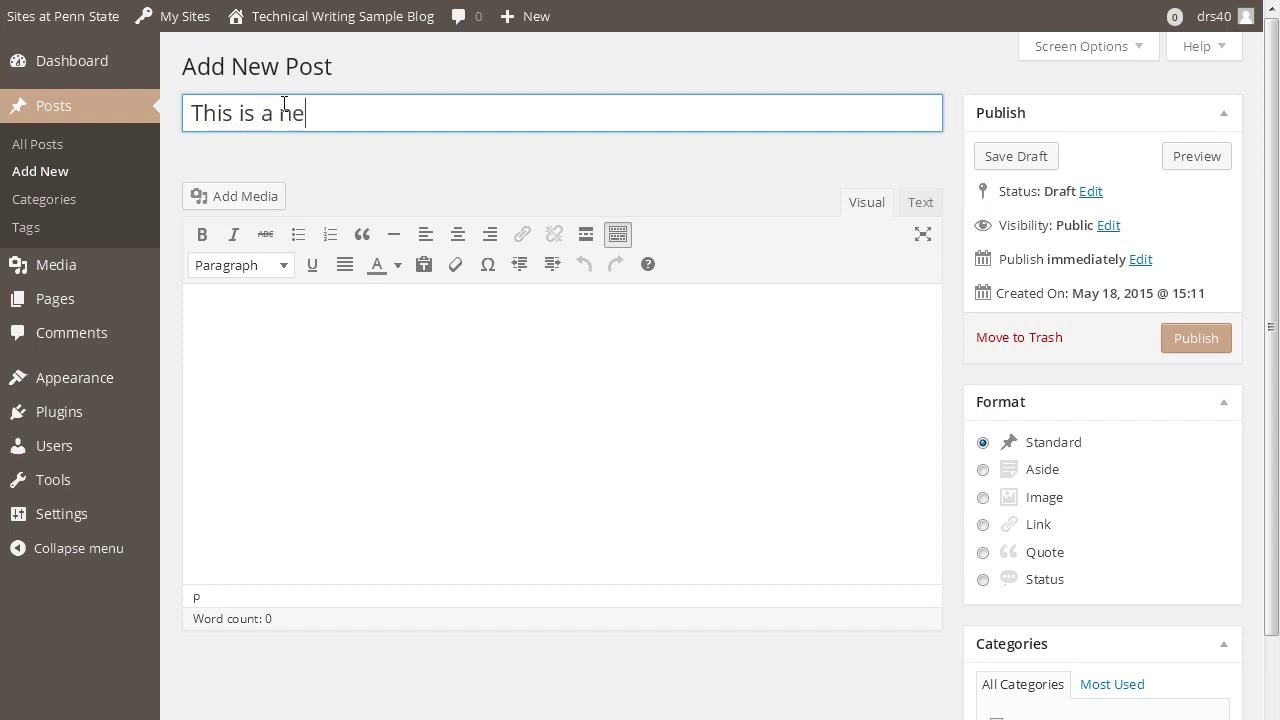
{"action": "type", "text": "w blog post"}
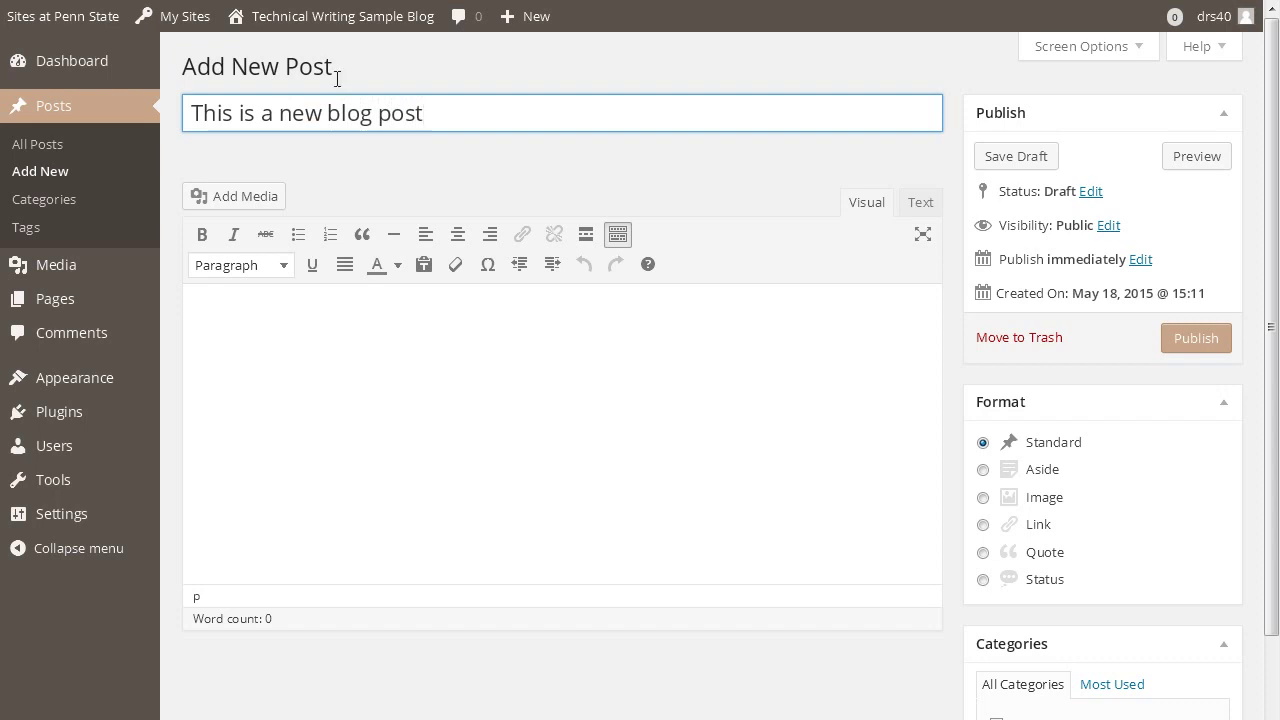
Write "I have something really worthwhile sharing with you." as the post body and preview the post
{"action": "left_click", "coordinate": [346, 408]}
{"action": "type", "text": "I have something really worthwhile "}
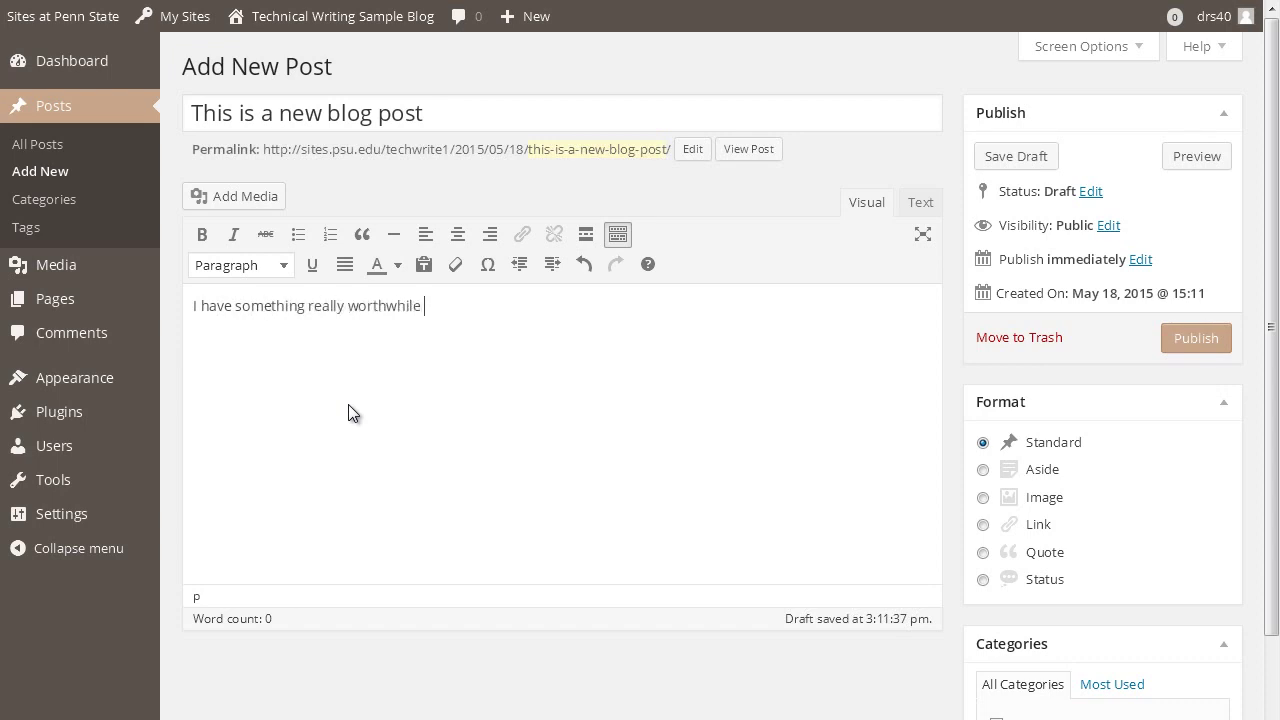
{"action": "type", "text": "sharing with you."}
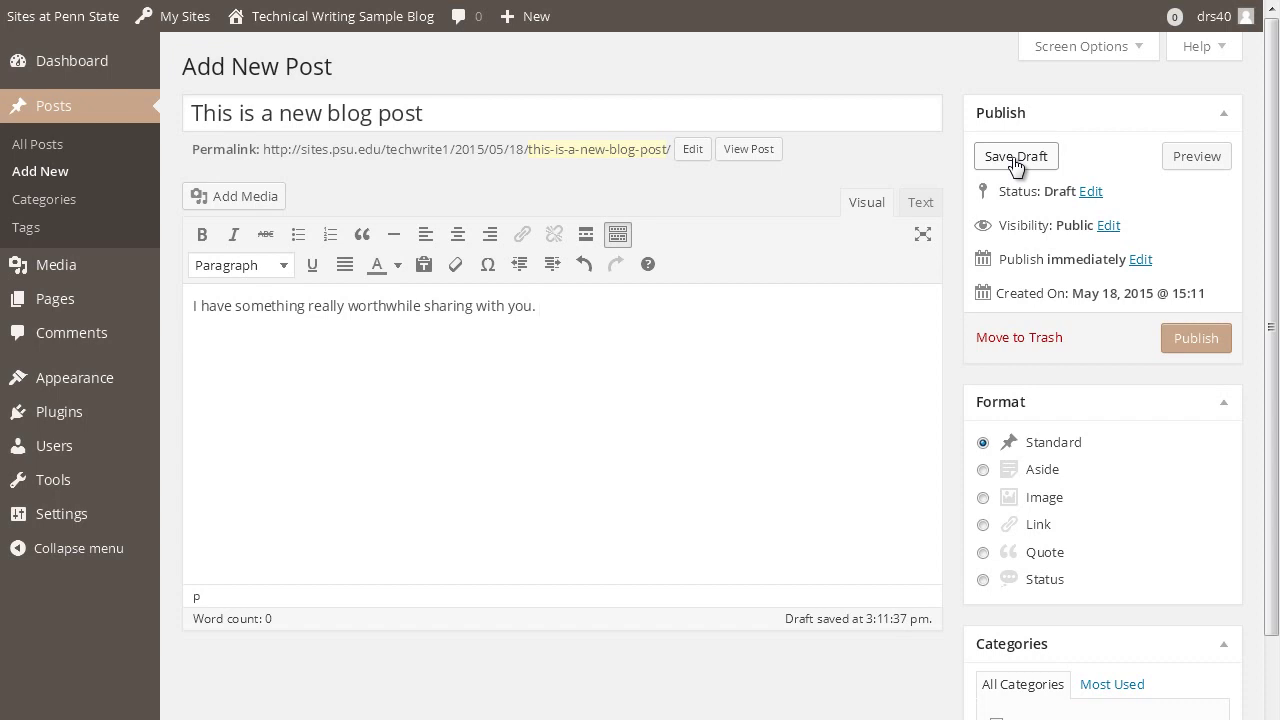
{"action": "left_click", "coordinate": [1200, 157]}
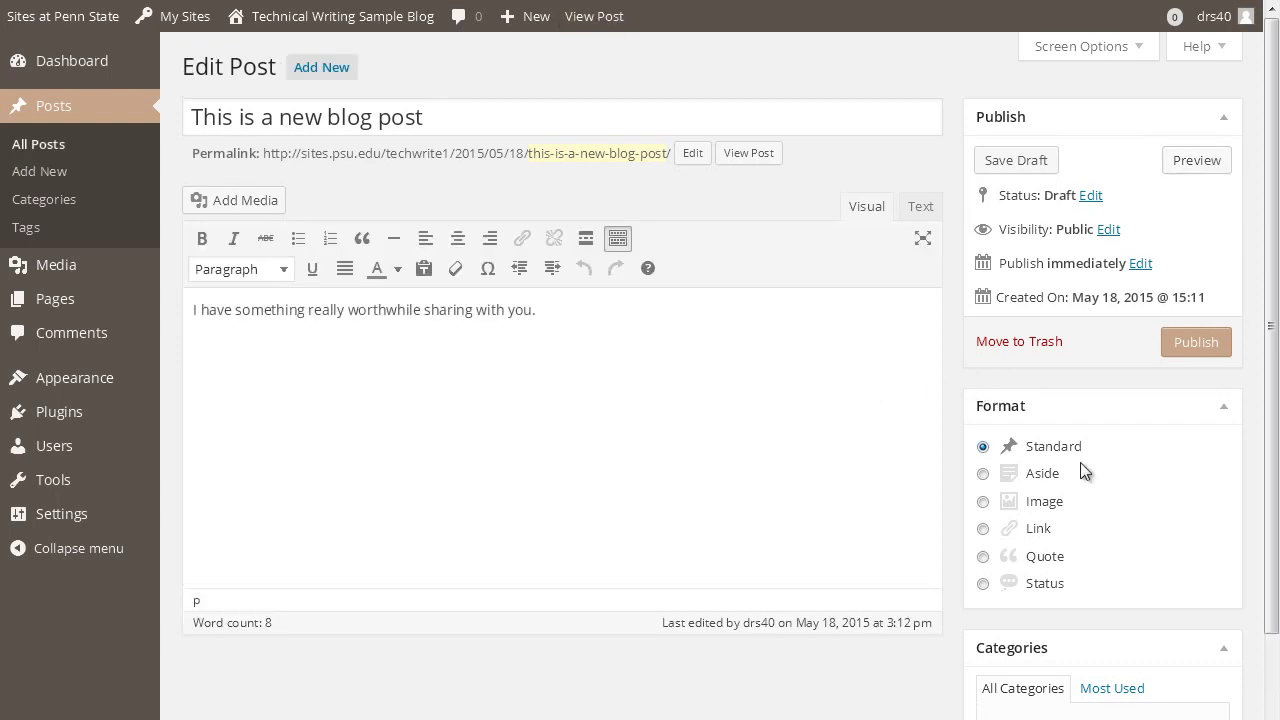
Add the tag "worthwhile" to the blog post
{"action": "left_click_drag", "start_coordinate": [1266, 420], "coordinate": [1246, 631]}
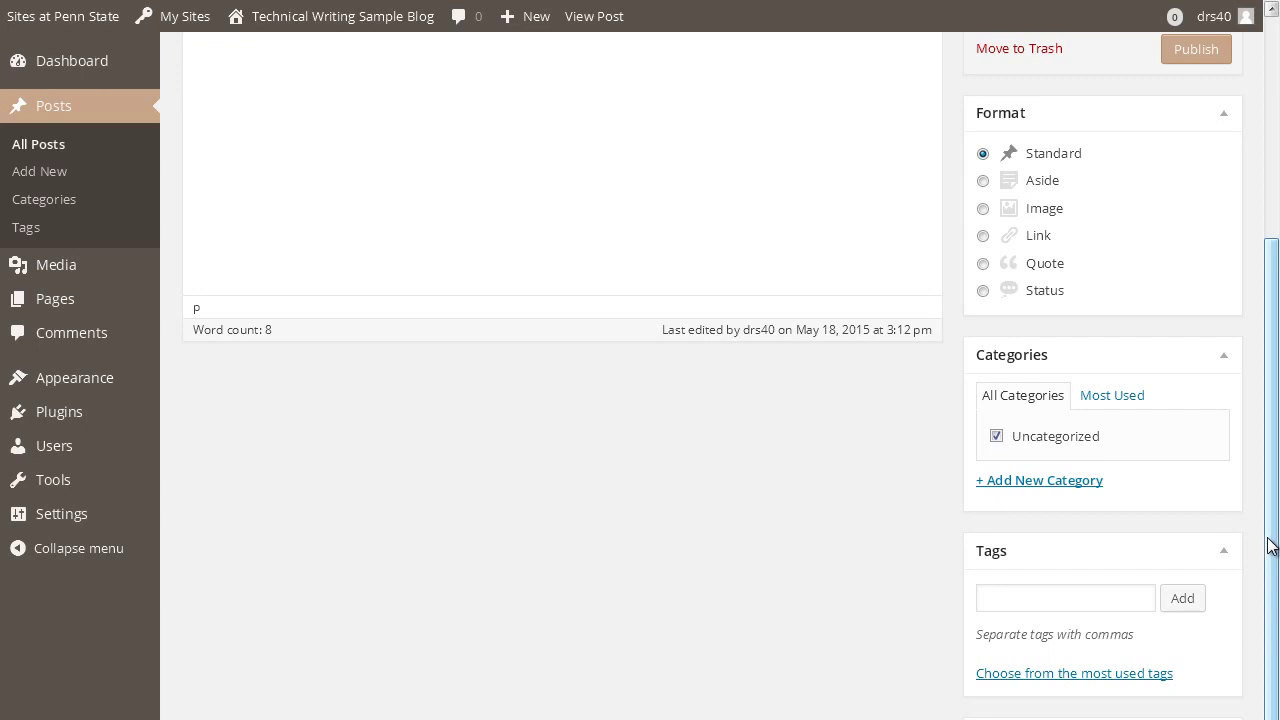
{"action": "left_click_drag", "start_coordinate": [1270, 540], "coordinate": [1270, 582]}
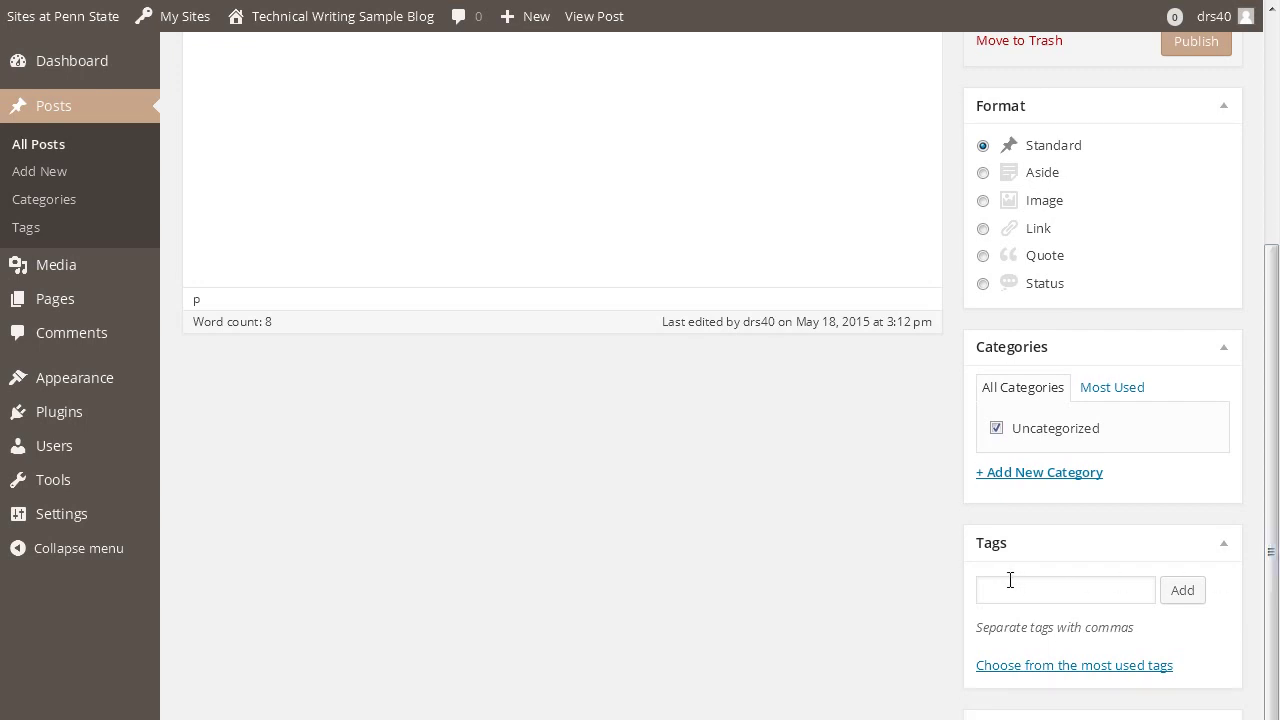
{"action": "left_click", "coordinate": [1021, 588]}
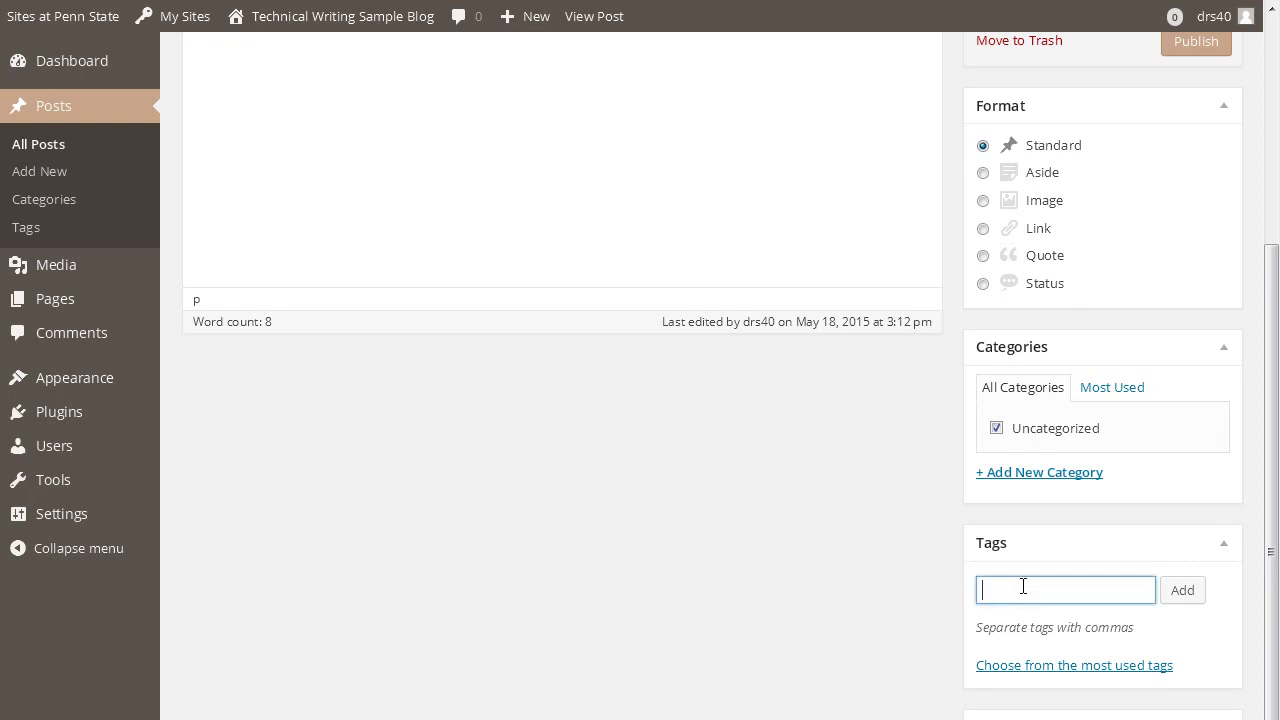
{"action": "type", "text": "worthwhile"}
{"action": "left_click", "coordinate": [1184, 596]}
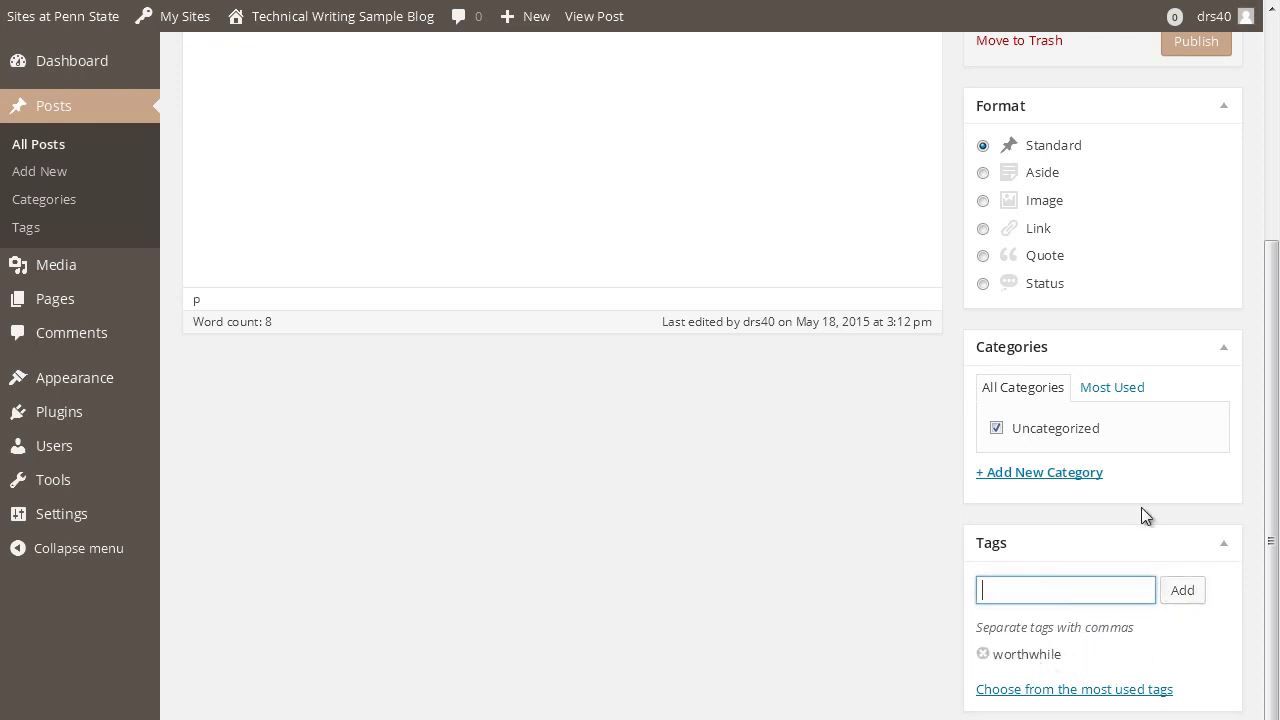
Publish the blog post and view it on the live site
{"action": "scroll", "coordinate": [1150, 508], "scroll_direction": "up", "scroll_amount": 5}
{"action": "left_click", "coordinate": [1198, 341]}
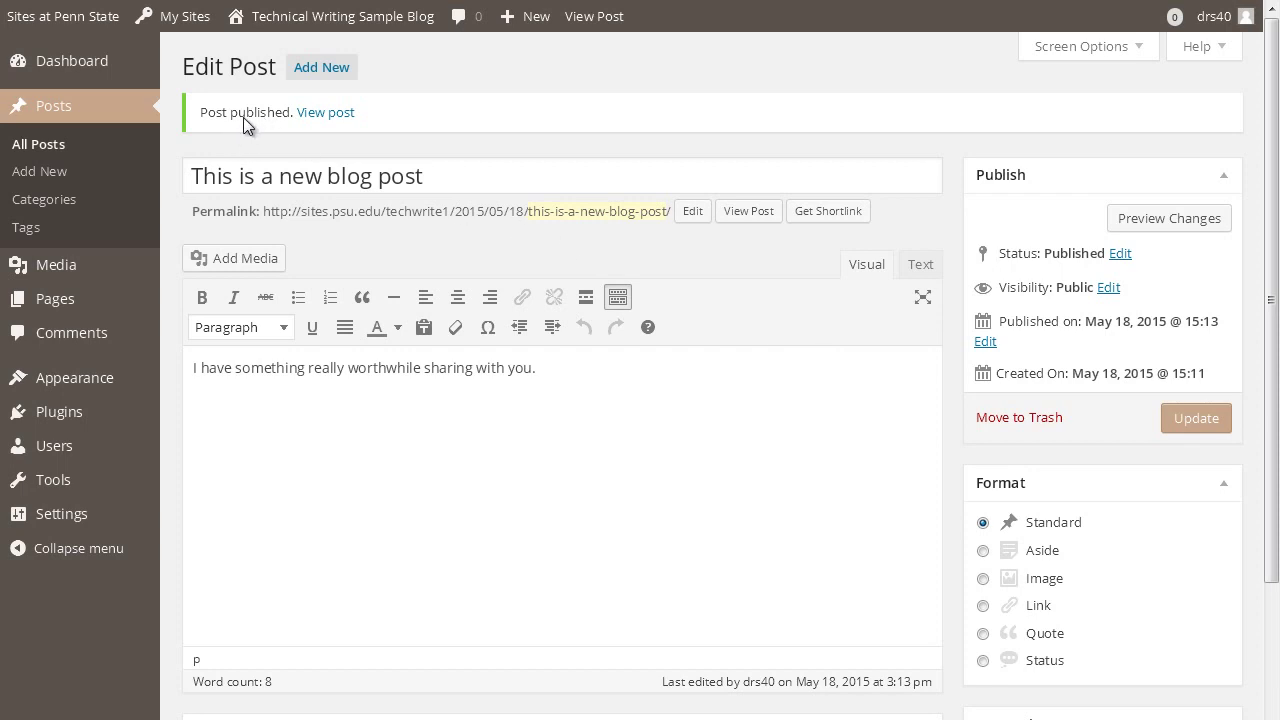
{"action": "left_click", "coordinate": [333, 116]}
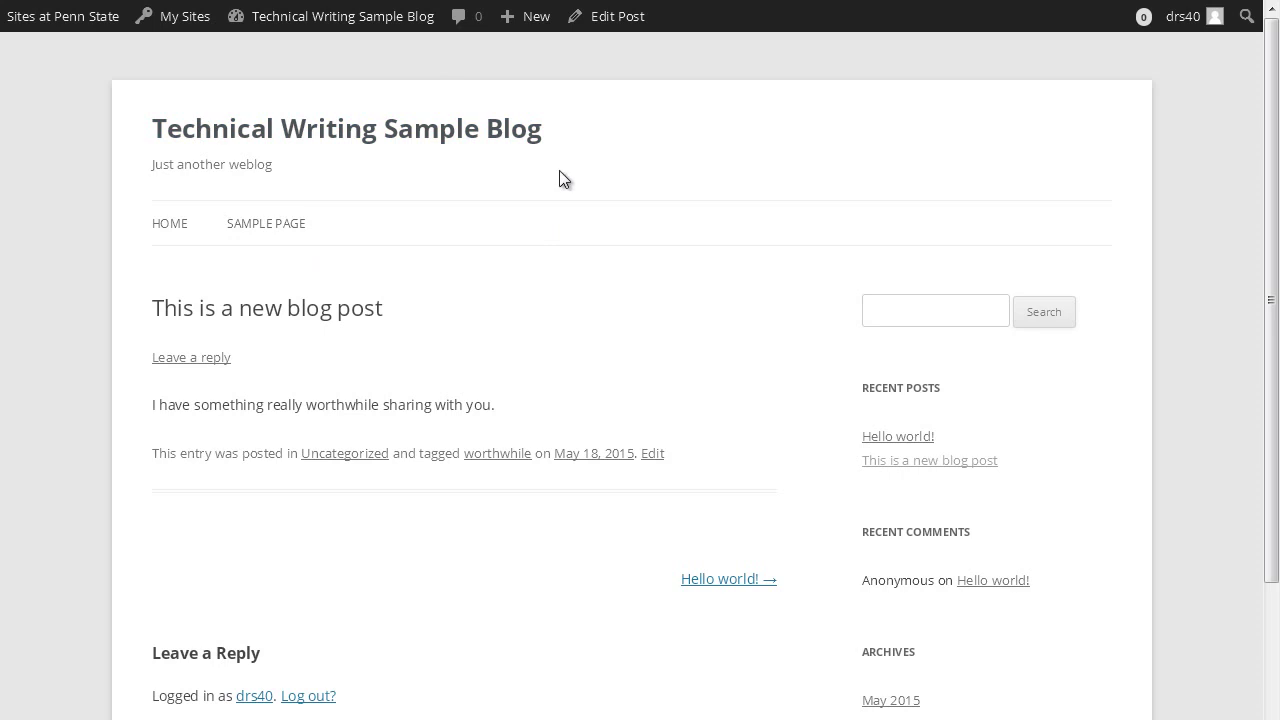
{"action": "scroll", "coordinate": [540, 208], "scroll_direction": "down", "scroll_amount": 1}
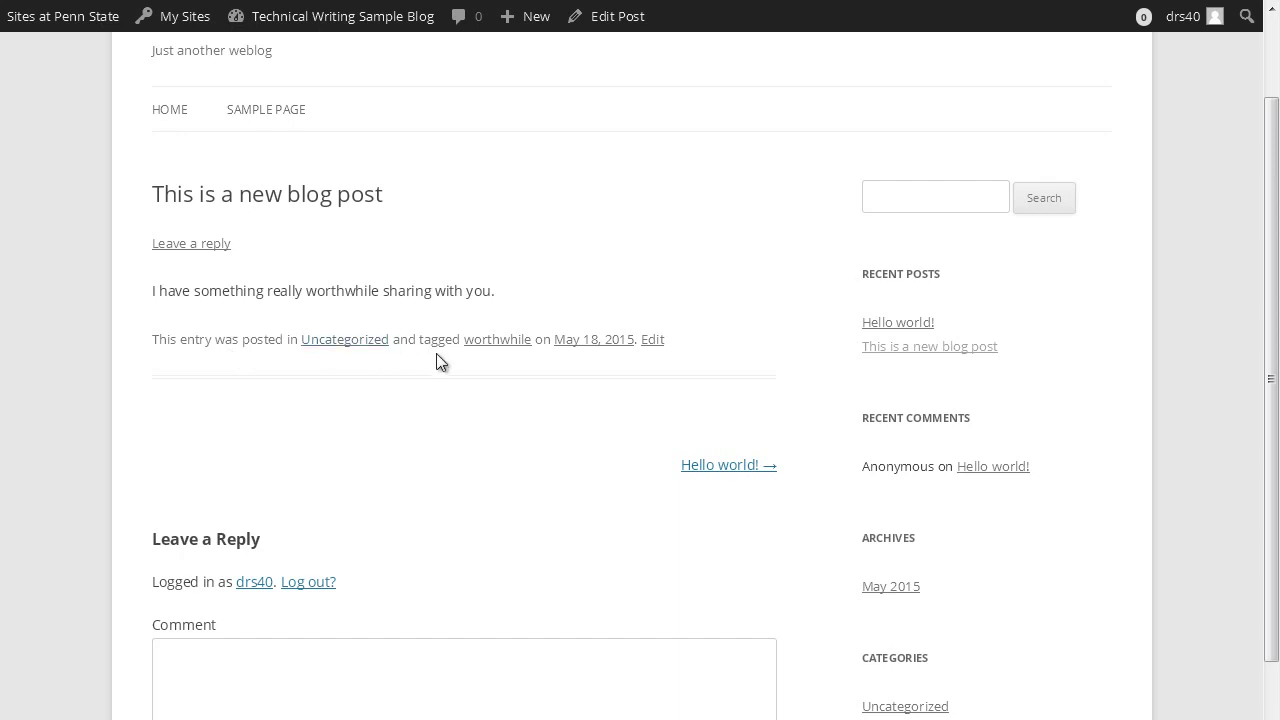
{"action": "scroll", "coordinate": [443, 339], "scroll_direction": "up", "scroll_amount": 2}
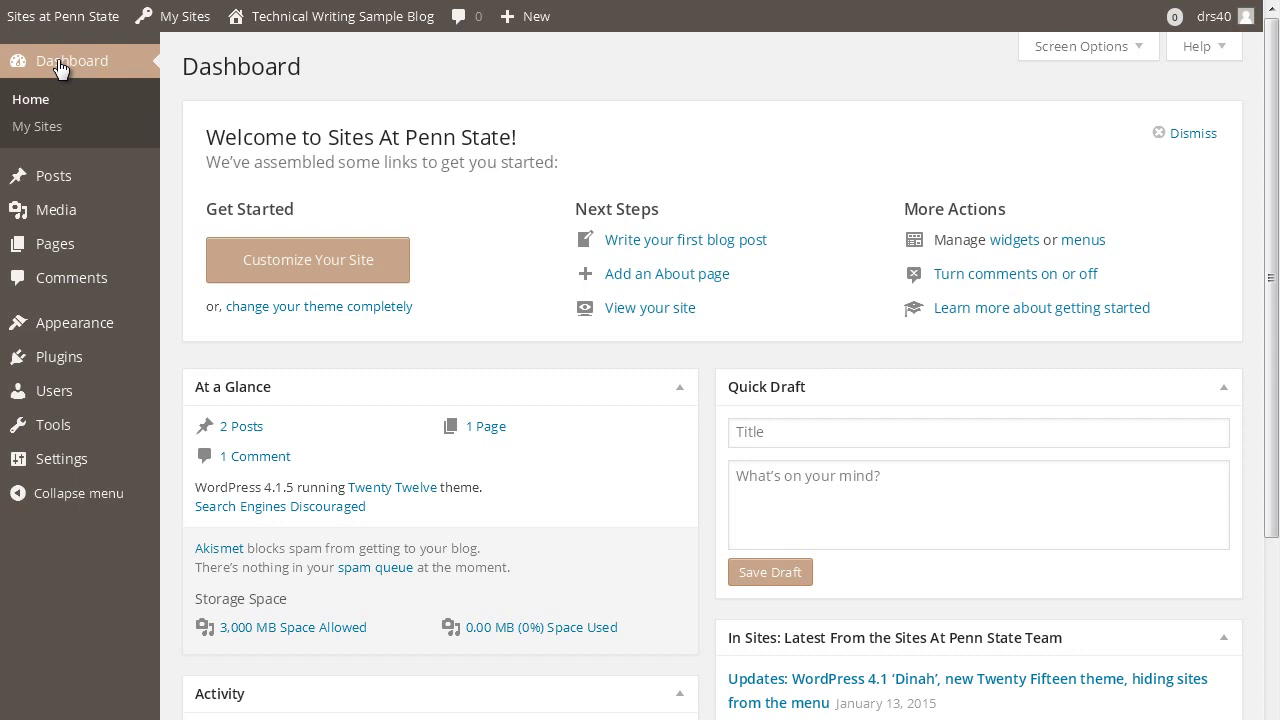
Visit the live site from the dashboard and view its Home page and Sample Page
{"action": "mouse_move", "coordinate": [322, 24]}
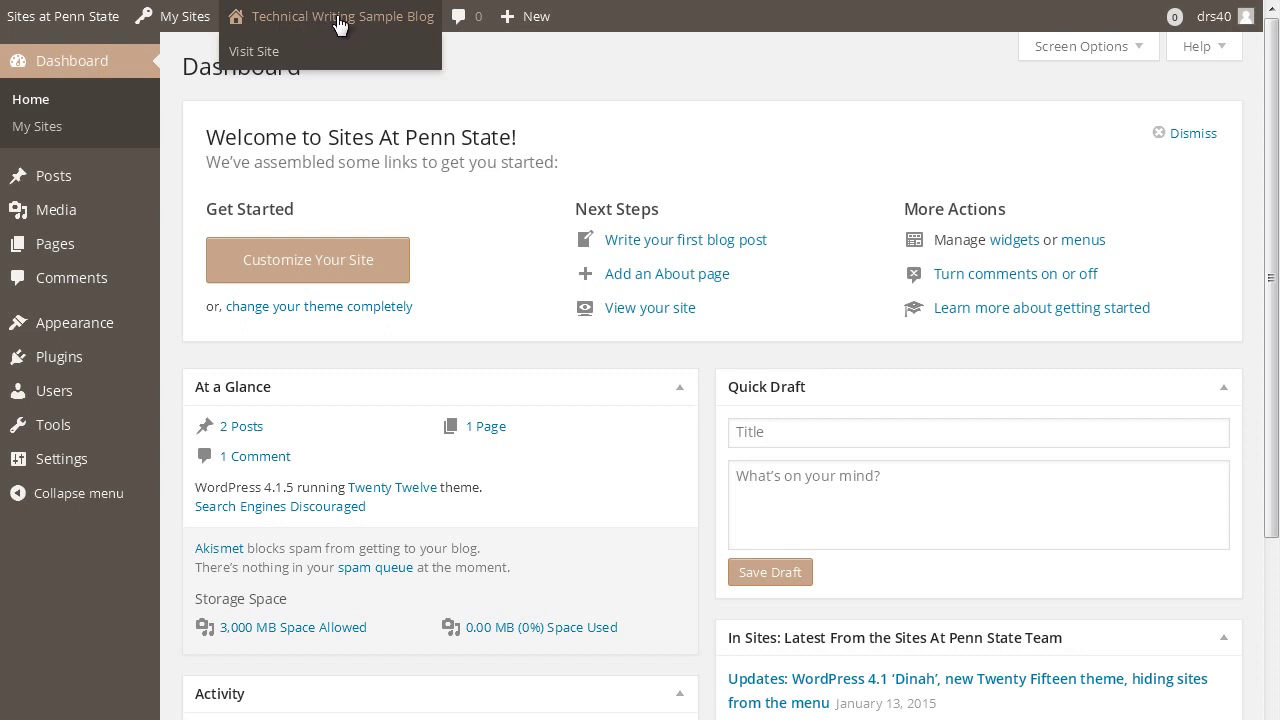
{"action": "left_click", "coordinate": [258, 55]}
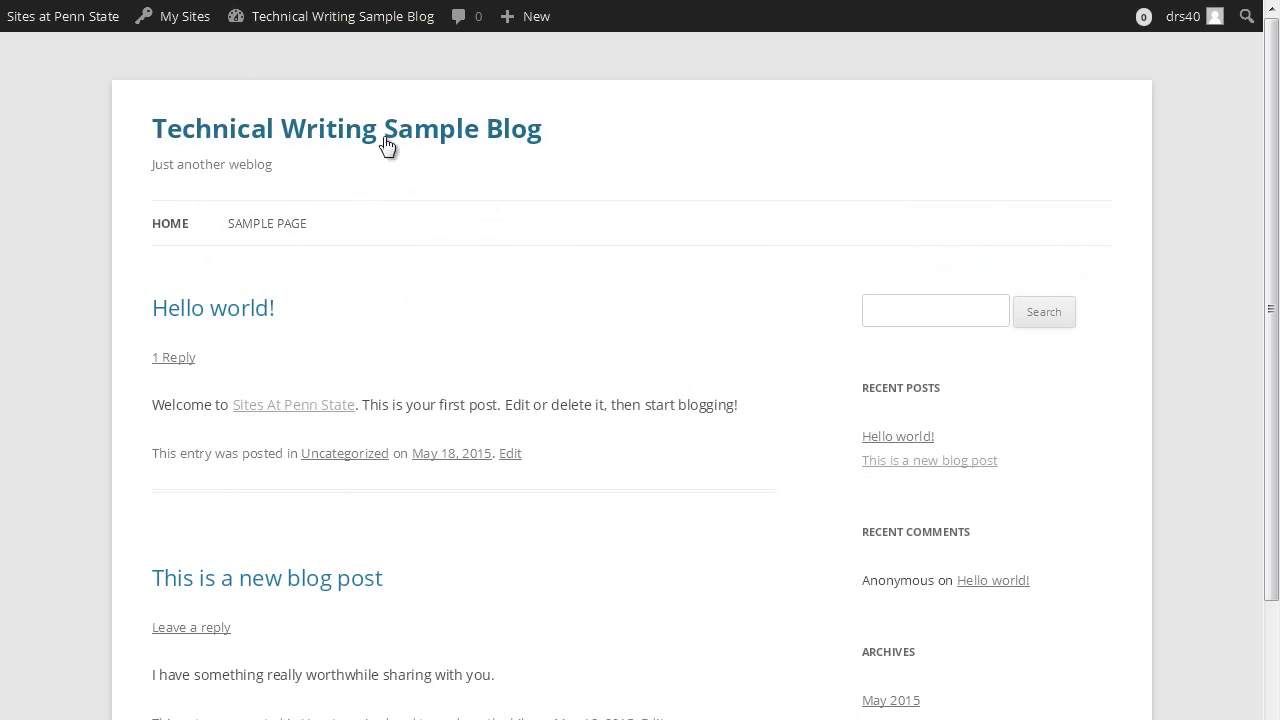
{"action": "left_click", "coordinate": [165, 226]}
{"action": "left_click", "coordinate": [268, 226]}
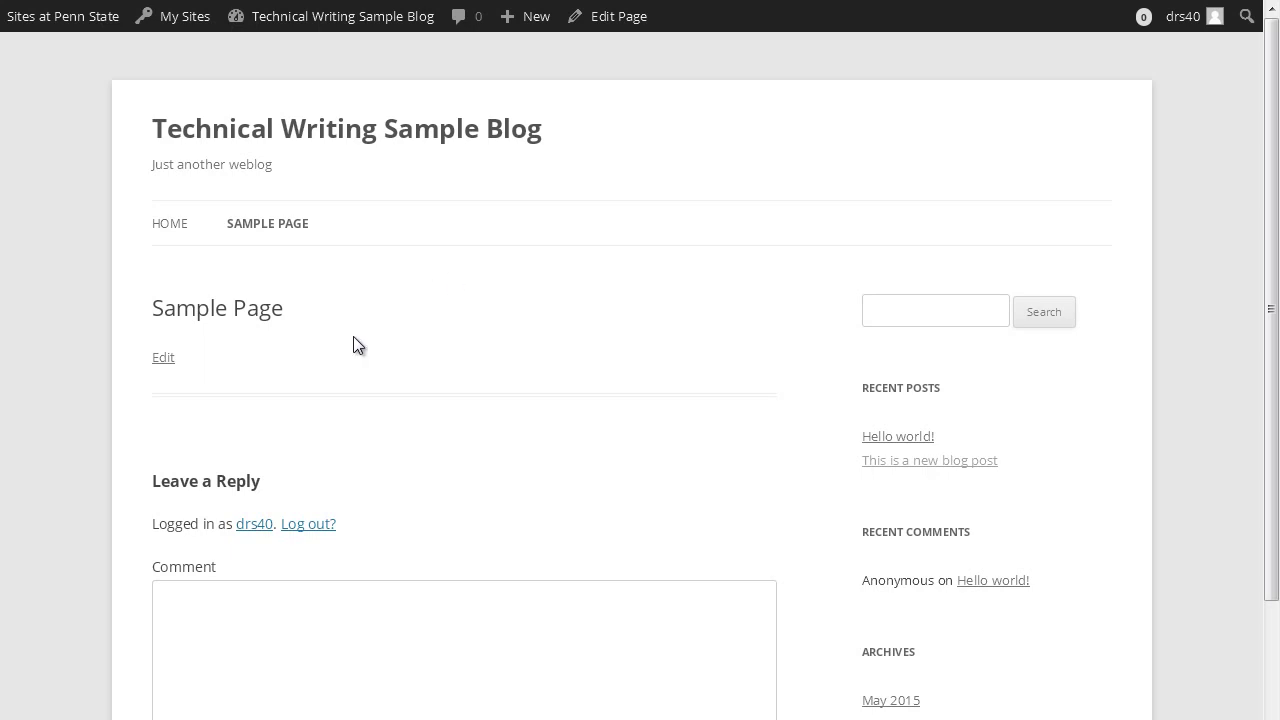
Edit the Sample Page and write "This must be sample text if it's on the sample page." as its content
{"action": "left_click", "coordinate": [164, 360]}
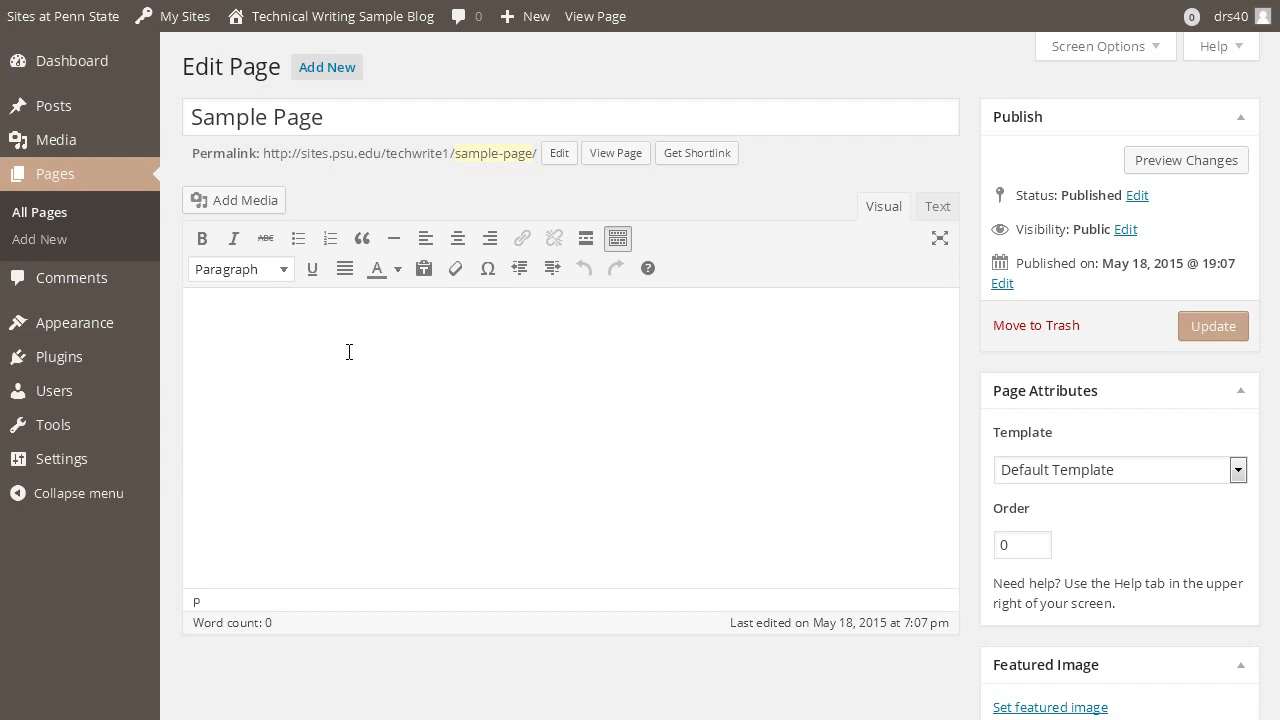
{"action": "type", "text": "This must be sample text if it's on the sample page."}
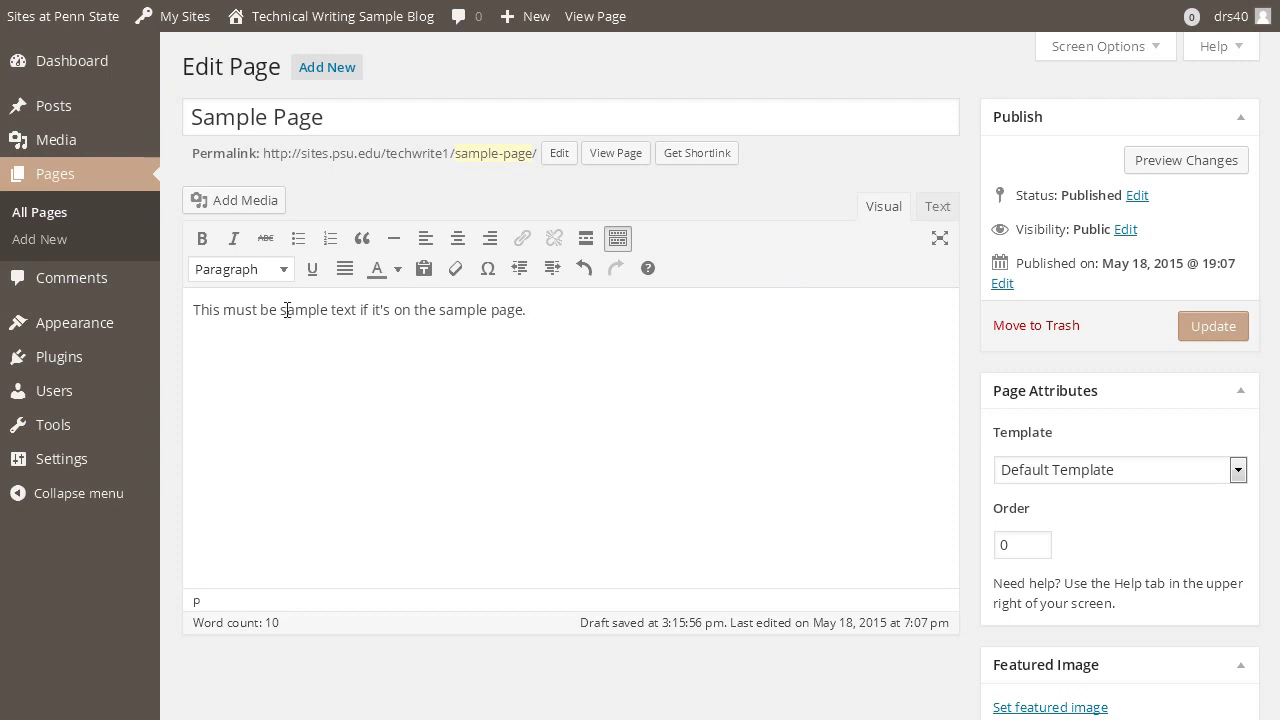
Make the words "sample text" bold in the page content
{"action": "left_click_drag", "start_coordinate": [279, 310], "coordinate": [356, 318]}
{"action": "left_click", "coordinate": [201, 239]}
{"action": "left_click", "coordinate": [469, 410]}
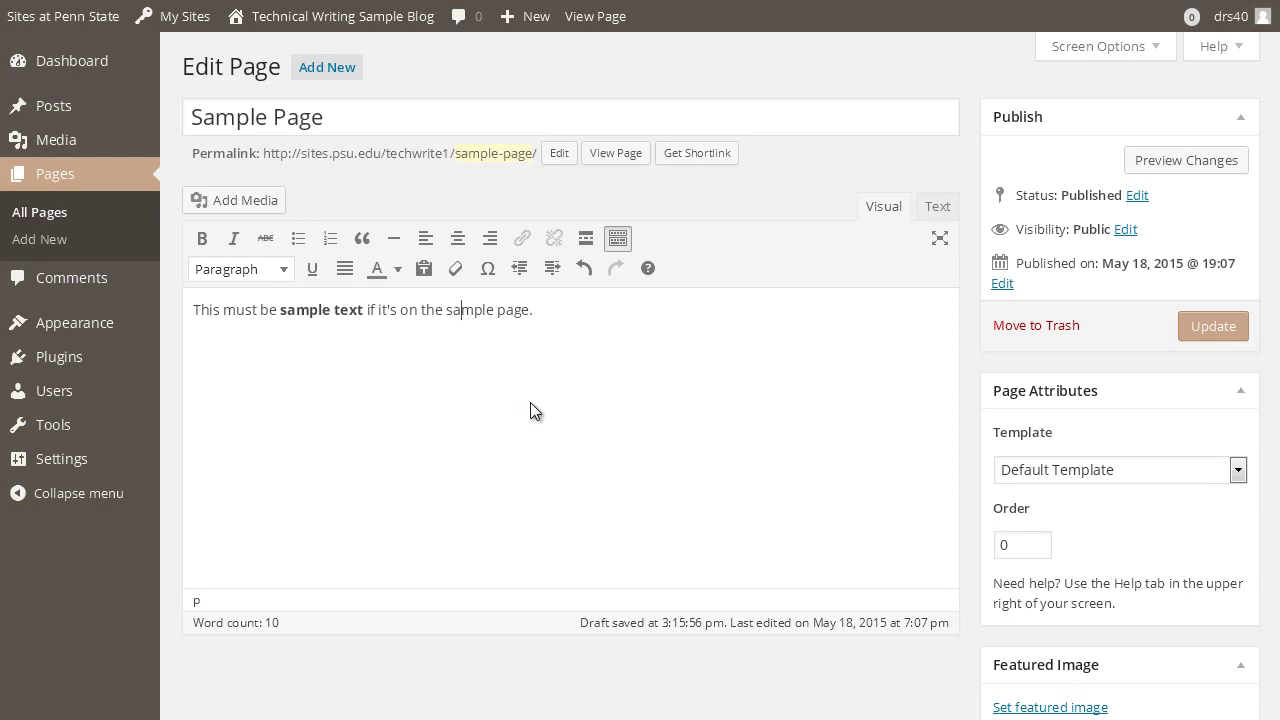
Remove the strong tags around "sample text" in the page's HTML source and return to visual editing
{"action": "left_click", "coordinate": [938, 208]}
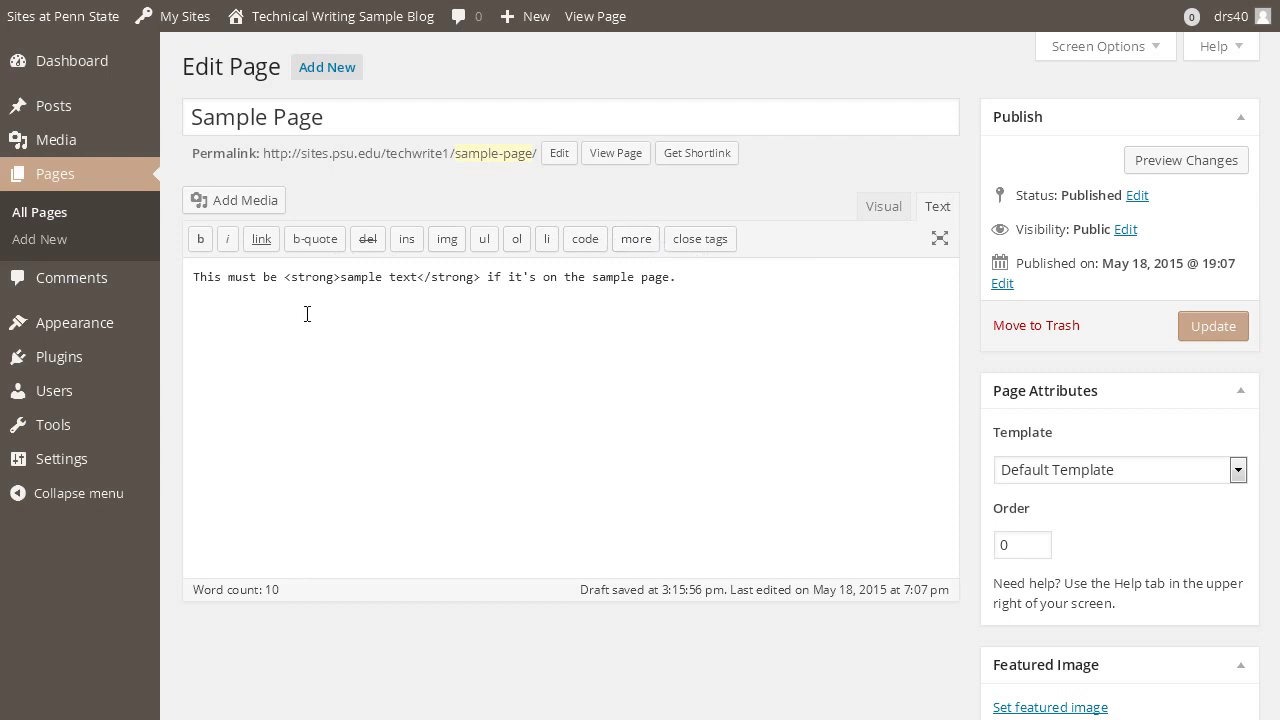
{"action": "left_click_drag", "start_coordinate": [287, 281], "coordinate": [420, 287]}
{"action": "left_click", "coordinate": [480, 306]}
{"action": "key", "text": "BackSpace"}
{"action": "left_click_drag", "start_coordinate": [341, 281], "coordinate": [283, 285]}
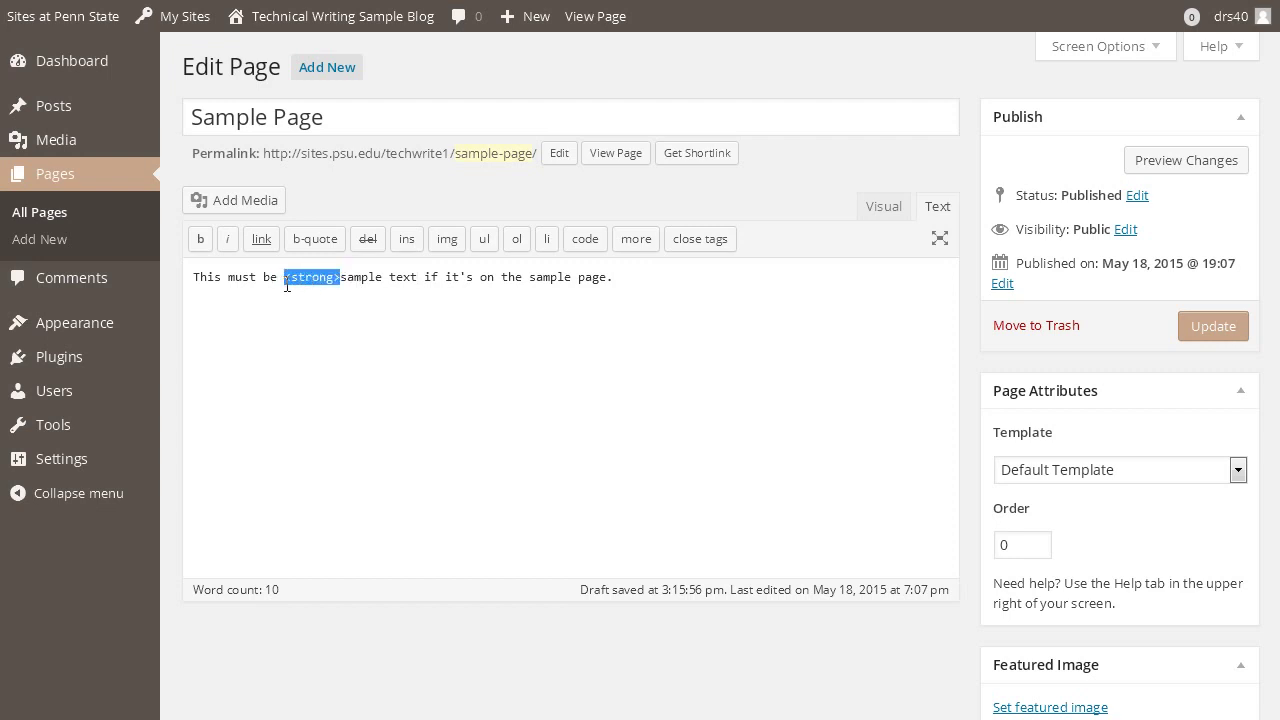
{"action": "key", "text": "BackSpace"}
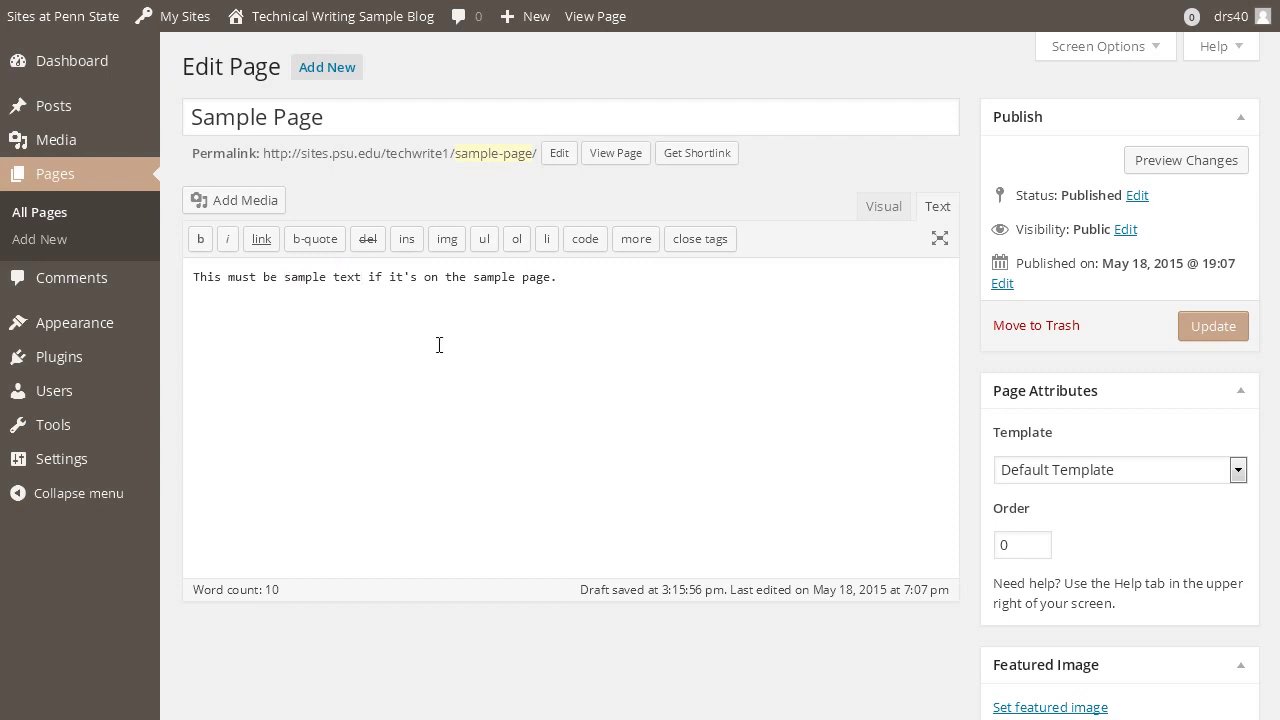
{"action": "left_click", "coordinate": [877, 208]}
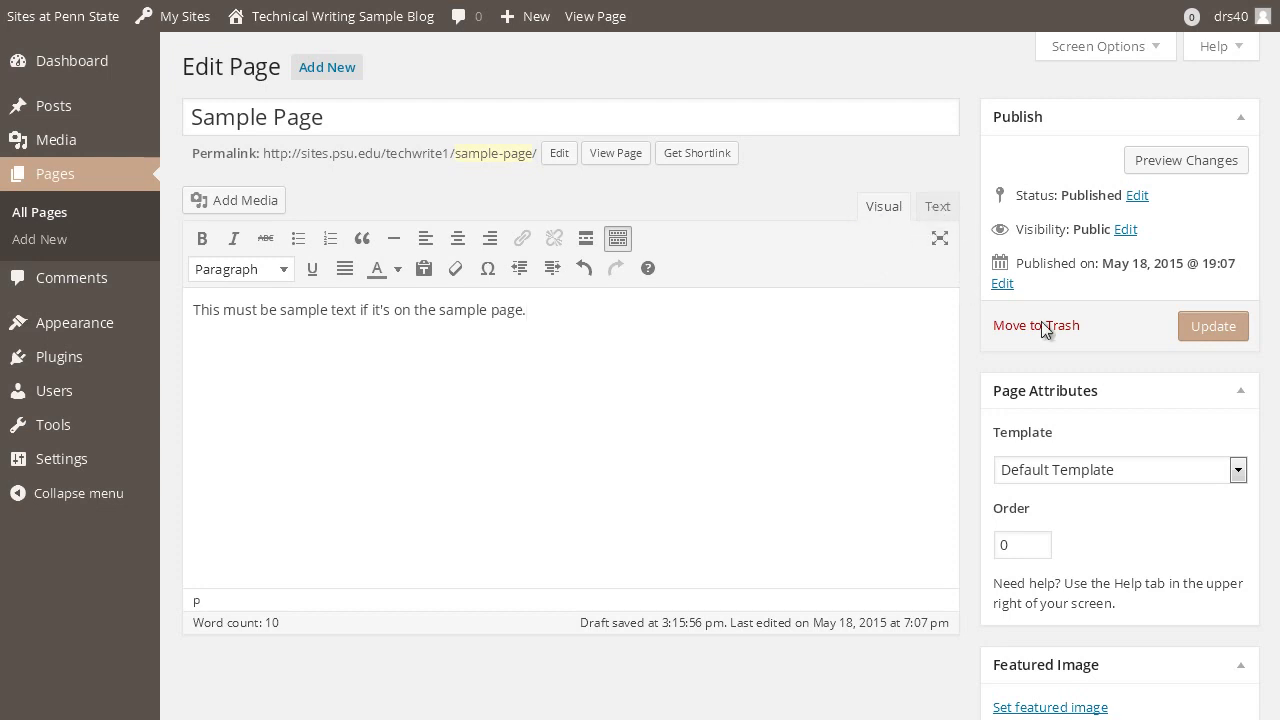
Update the Sample Page and view the live site
{"action": "left_click", "coordinate": [1222, 328]}
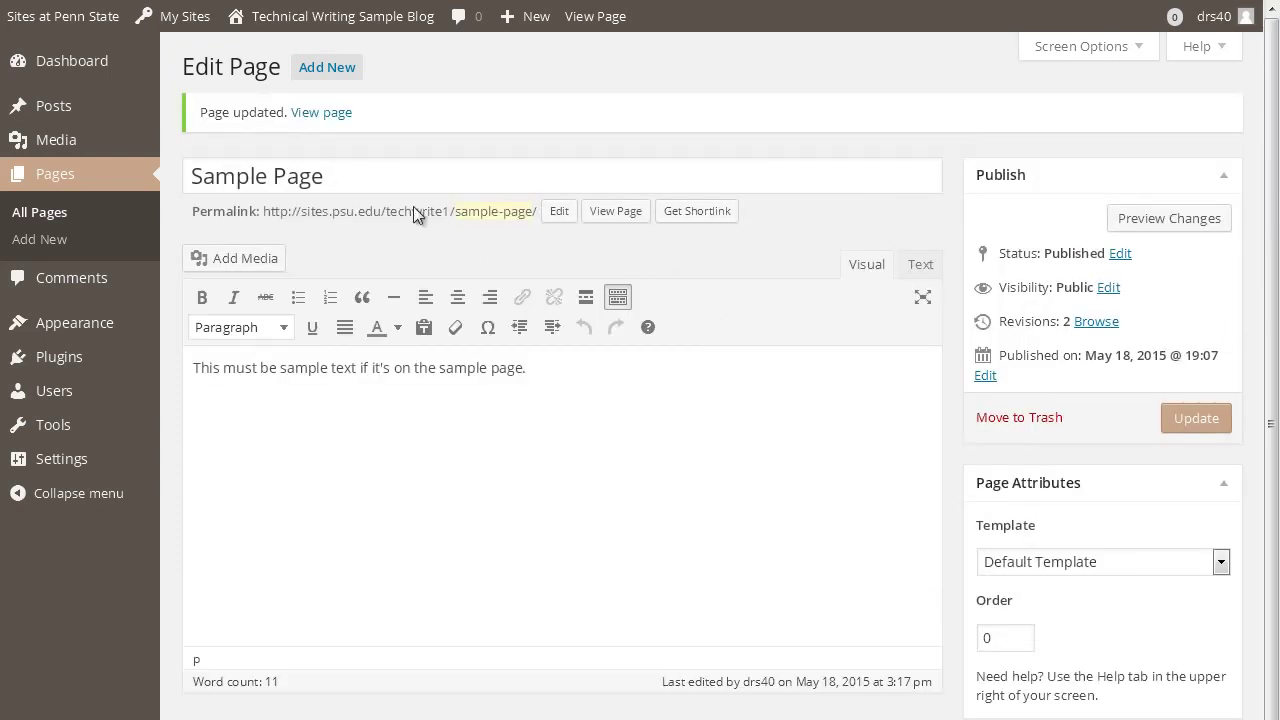
{"action": "left_click", "coordinate": [331, 115]}
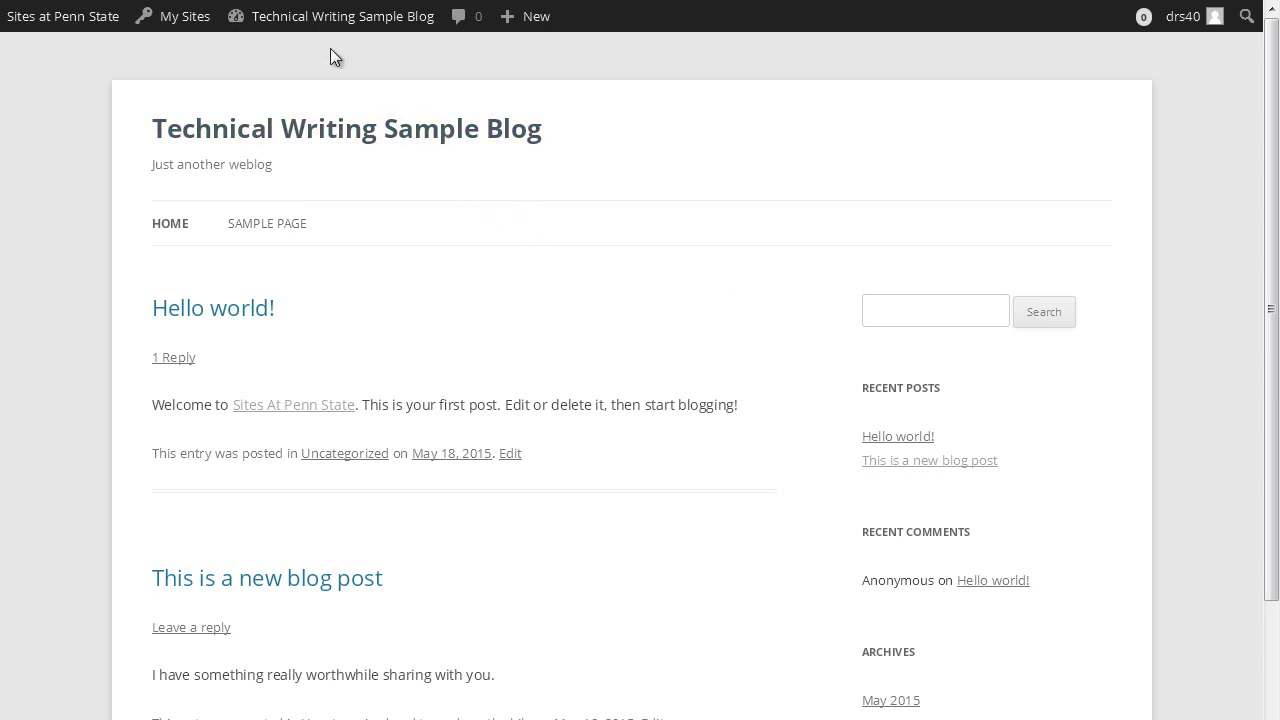
Open the blog's theme management and look through the installed themes
{"action": "mouse_move", "coordinate": [314, 20]}
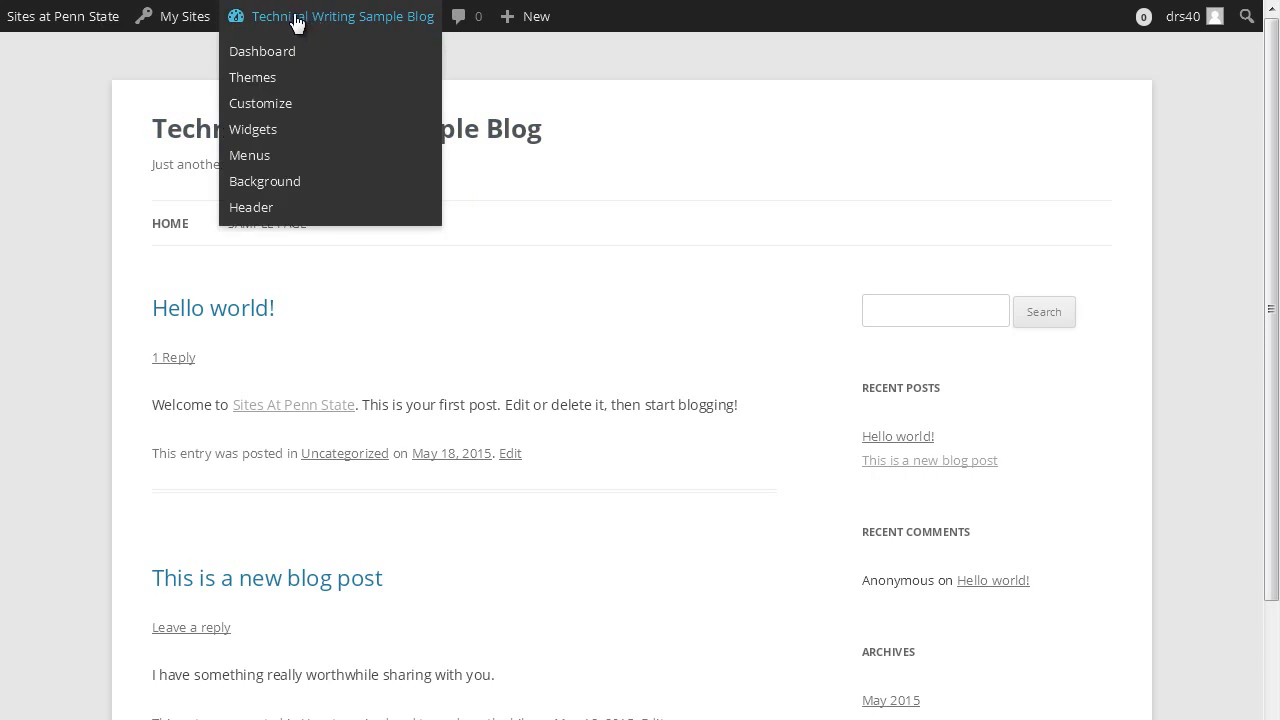
{"action": "left_click", "coordinate": [260, 79]}
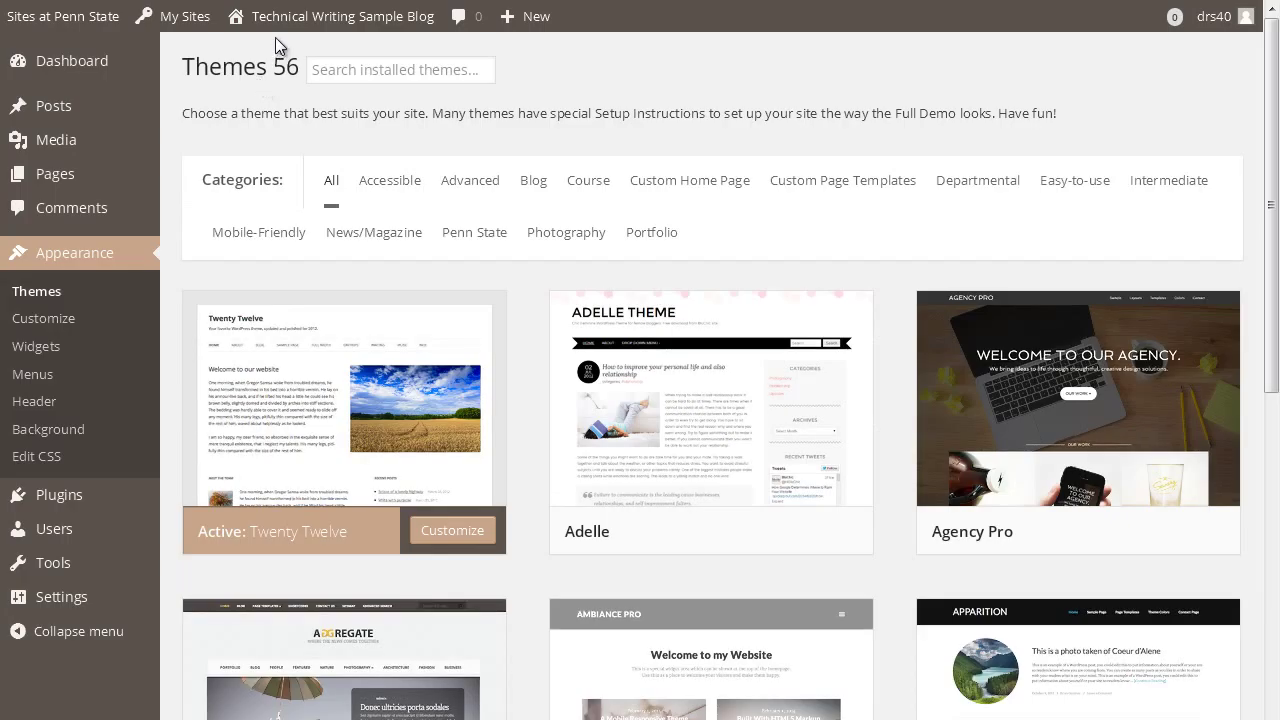
{"action": "mouse_move", "coordinate": [237, 52]}
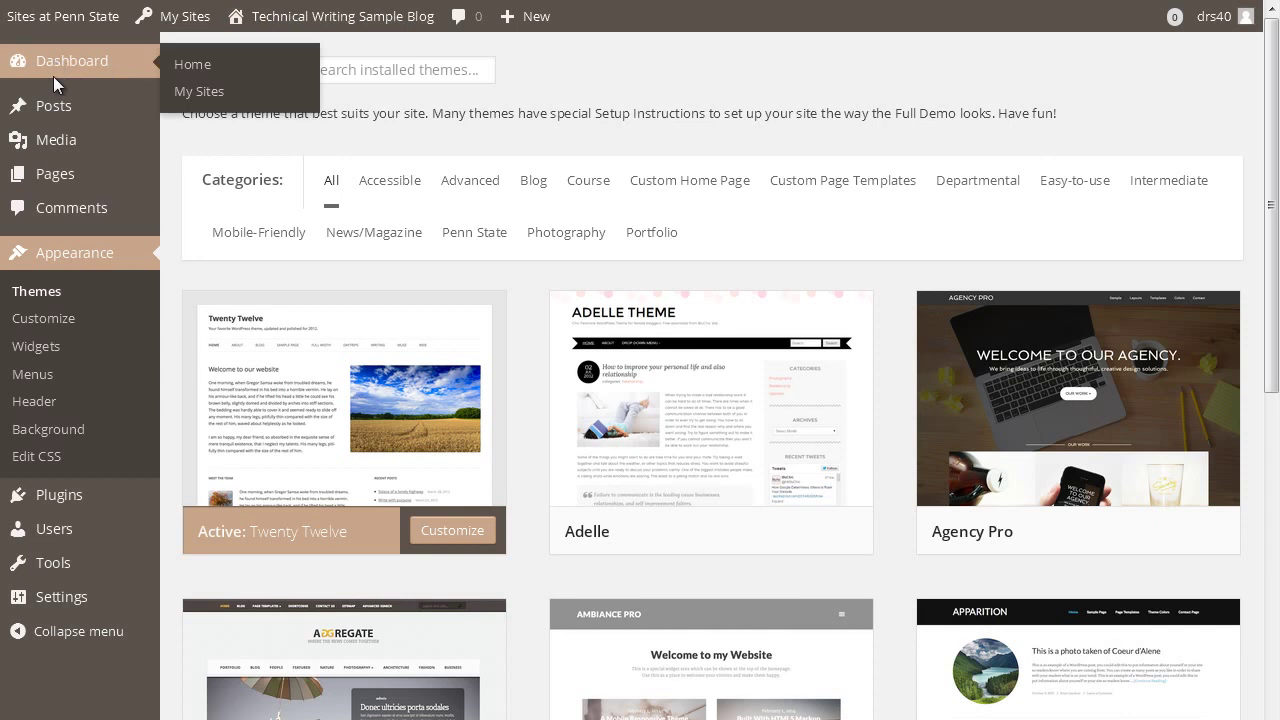
{"action": "left_click", "coordinate": [45, 292]}
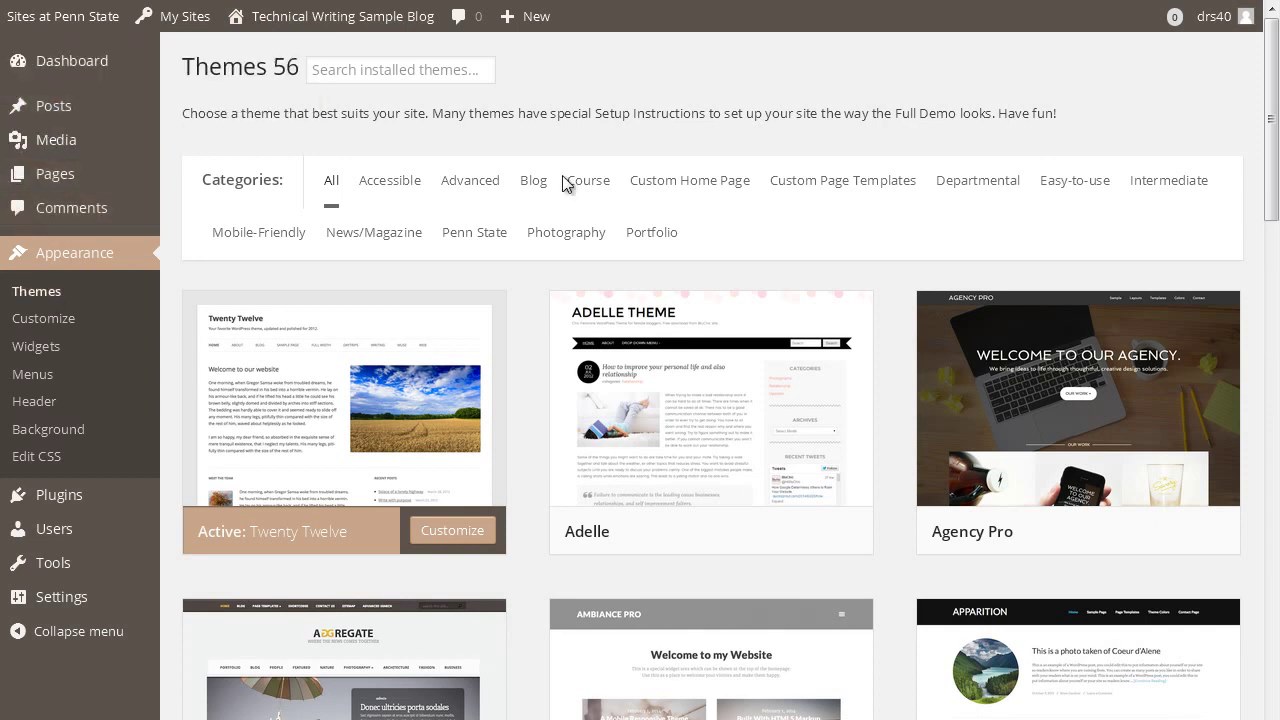
{"action": "scroll", "coordinate": [564, 184], "scroll_direction": "down", "scroll_amount": 9}
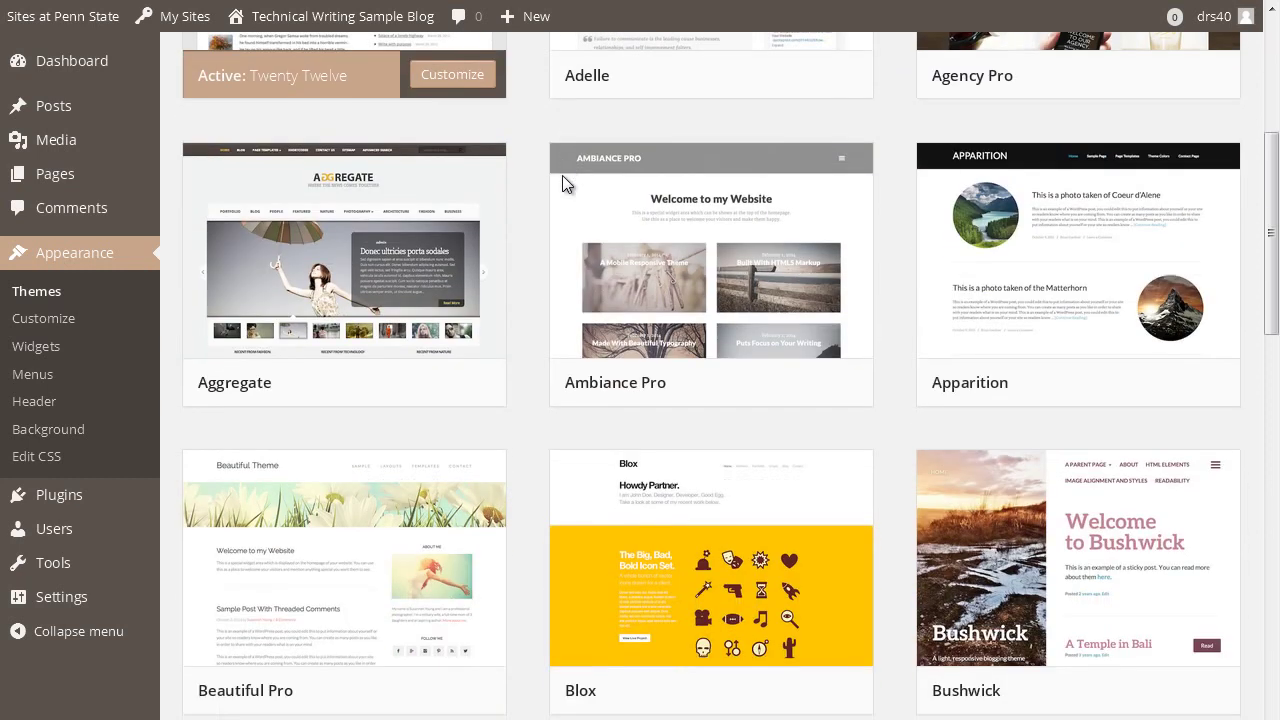
{"action": "scroll", "coordinate": [565, 185], "scroll_direction": "down", "scroll_amount": 13}
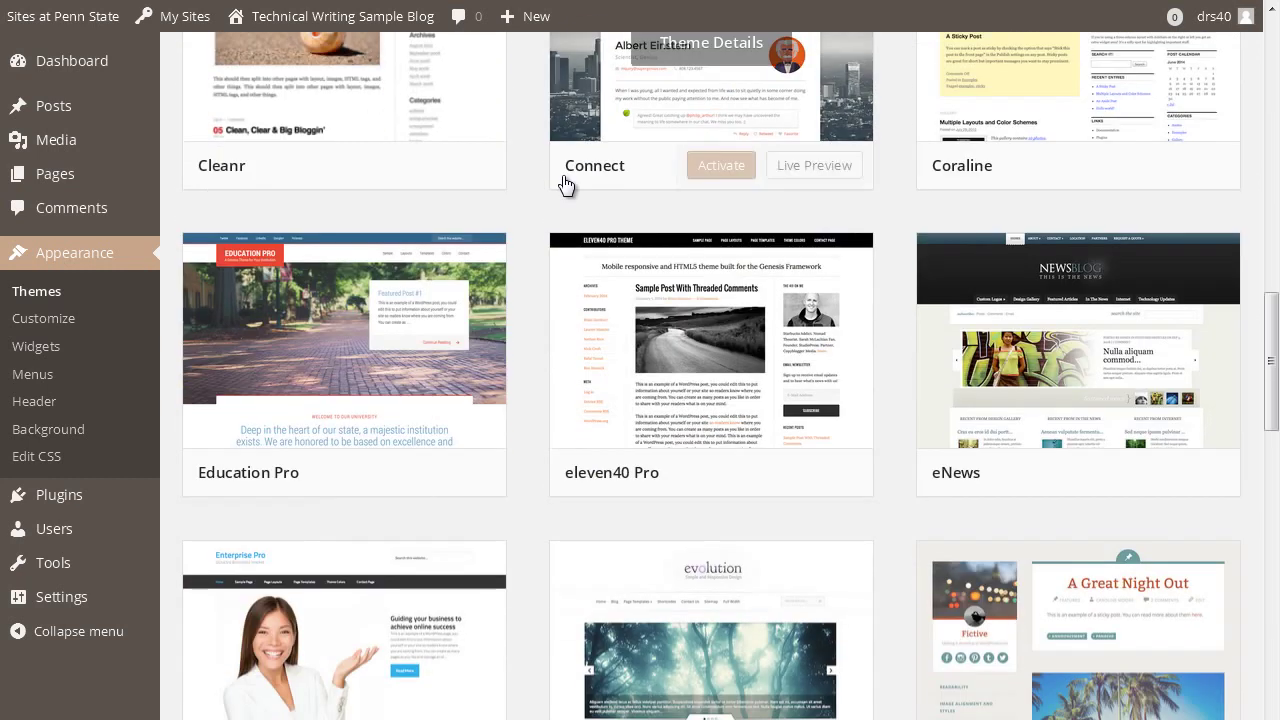
{"action": "scroll", "coordinate": [565, 185], "scroll_direction": "down", "scroll_amount": 6}
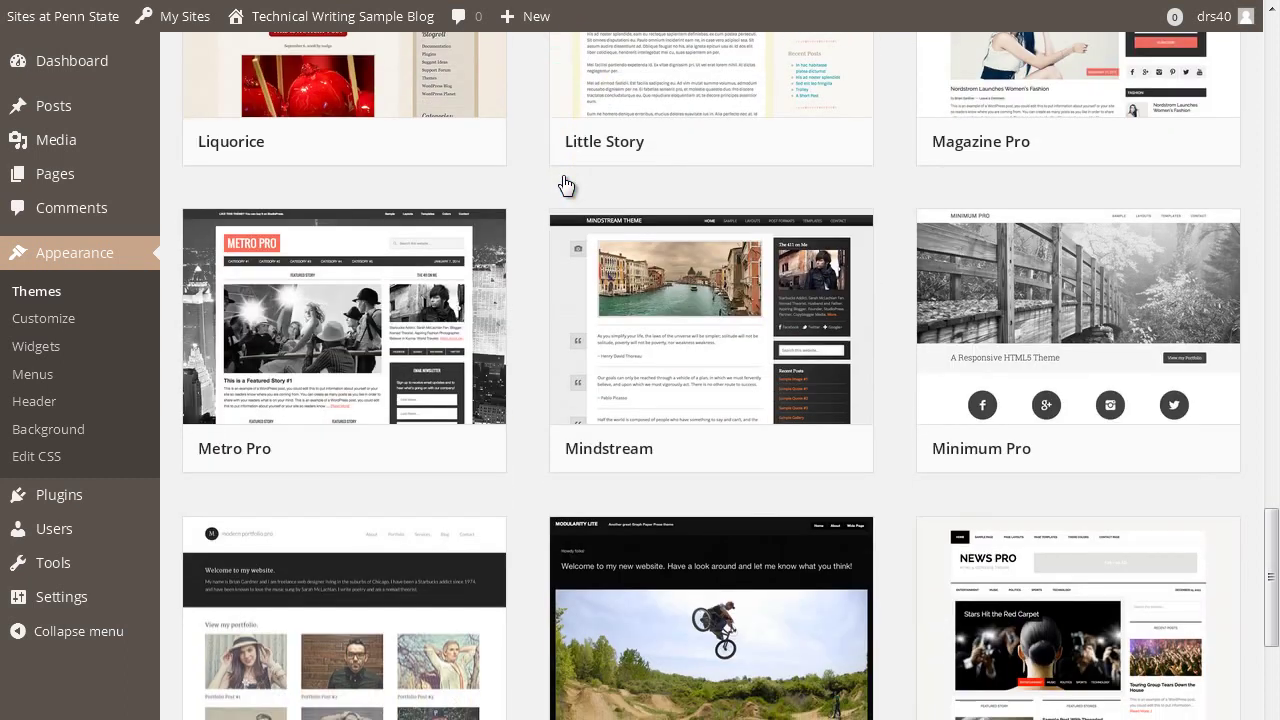
{"action": "scroll", "coordinate": [565, 183], "scroll_direction": "up", "scroll_amount": 20}
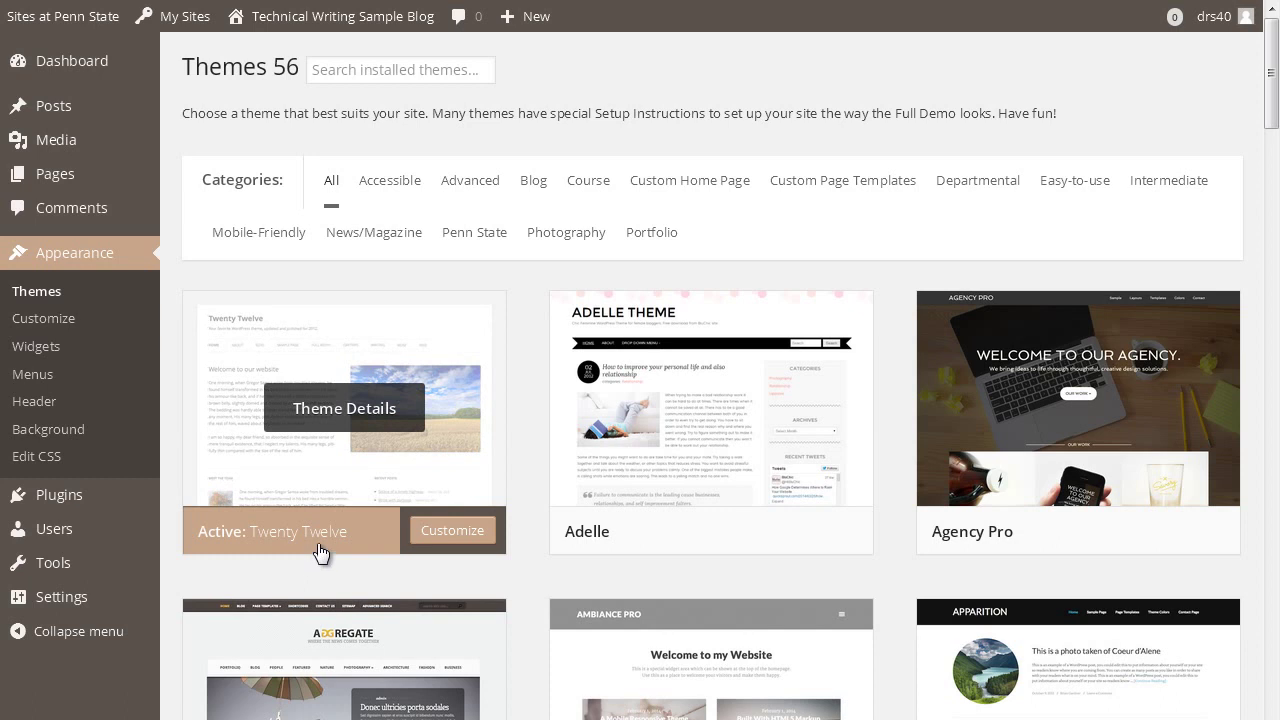
Activate the Cleanr theme and visit the site to see it applied
{"action": "scroll", "coordinate": [525, 366], "scroll_direction": "down", "scroll_amount": 3}
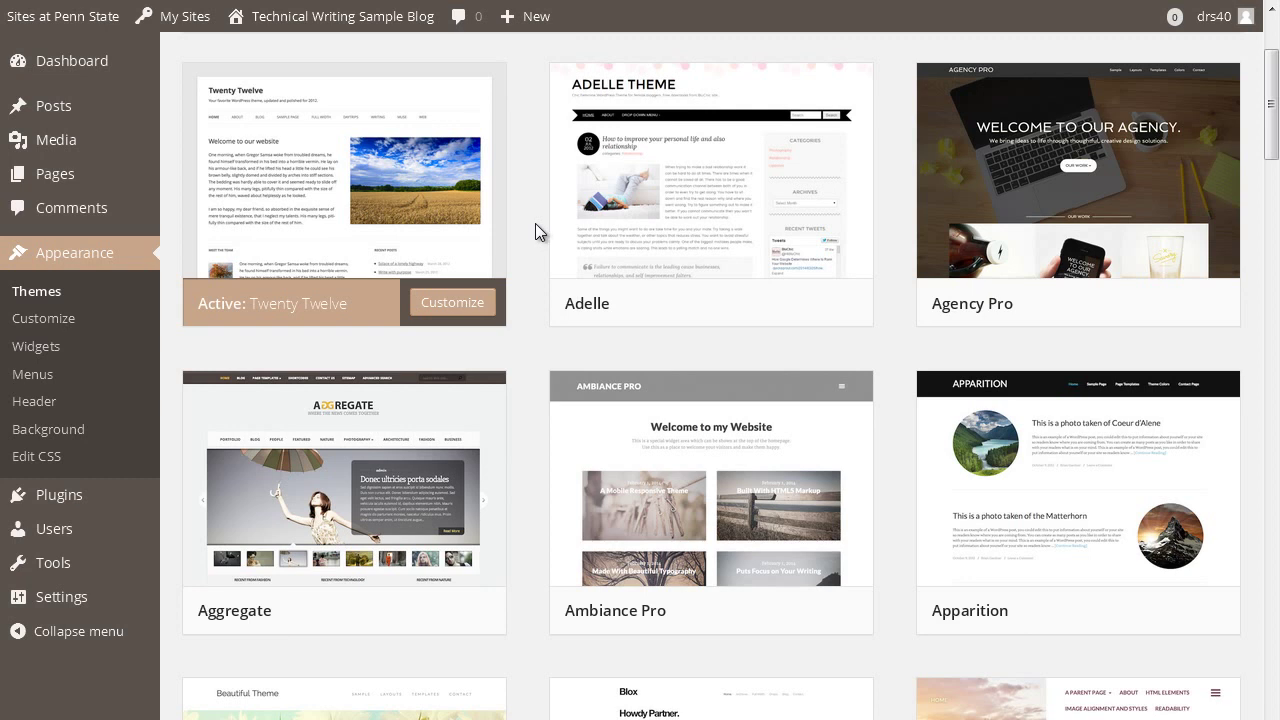
{"action": "scroll", "coordinate": [535, 224], "scroll_direction": "down", "scroll_amount": 5}
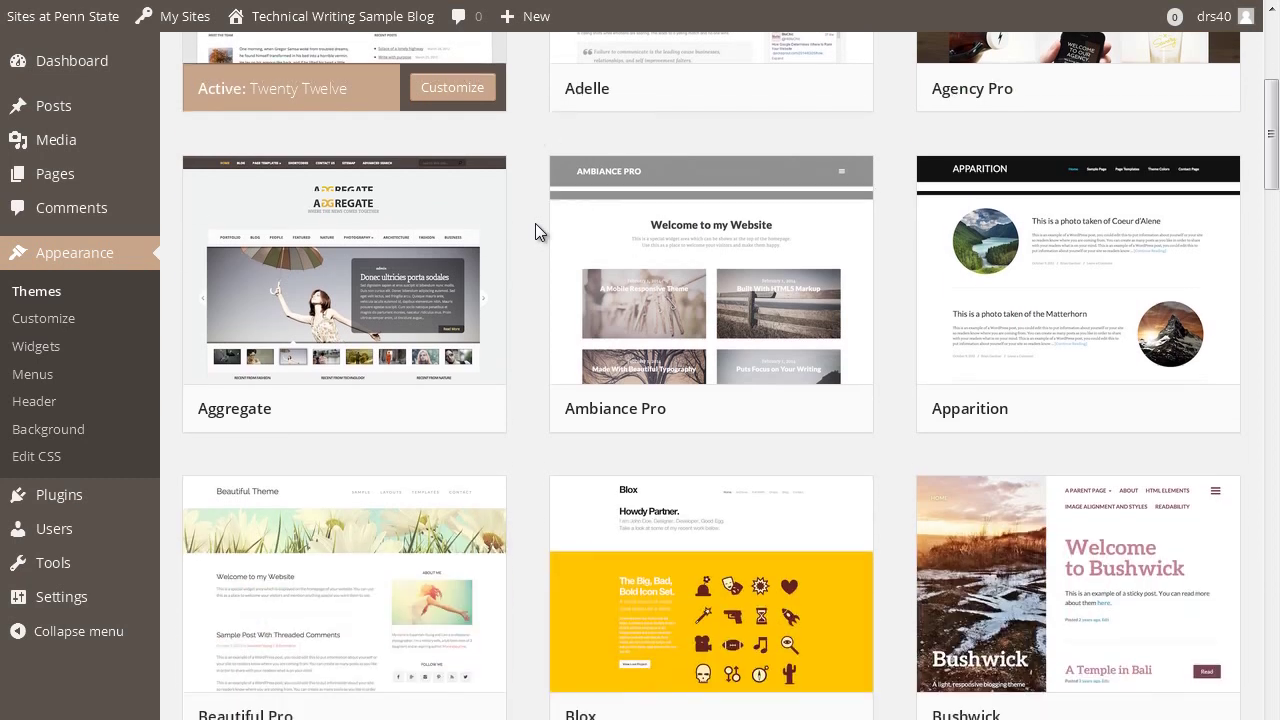
{"action": "scroll", "coordinate": [535, 224], "scroll_direction": "down", "scroll_amount": 6}
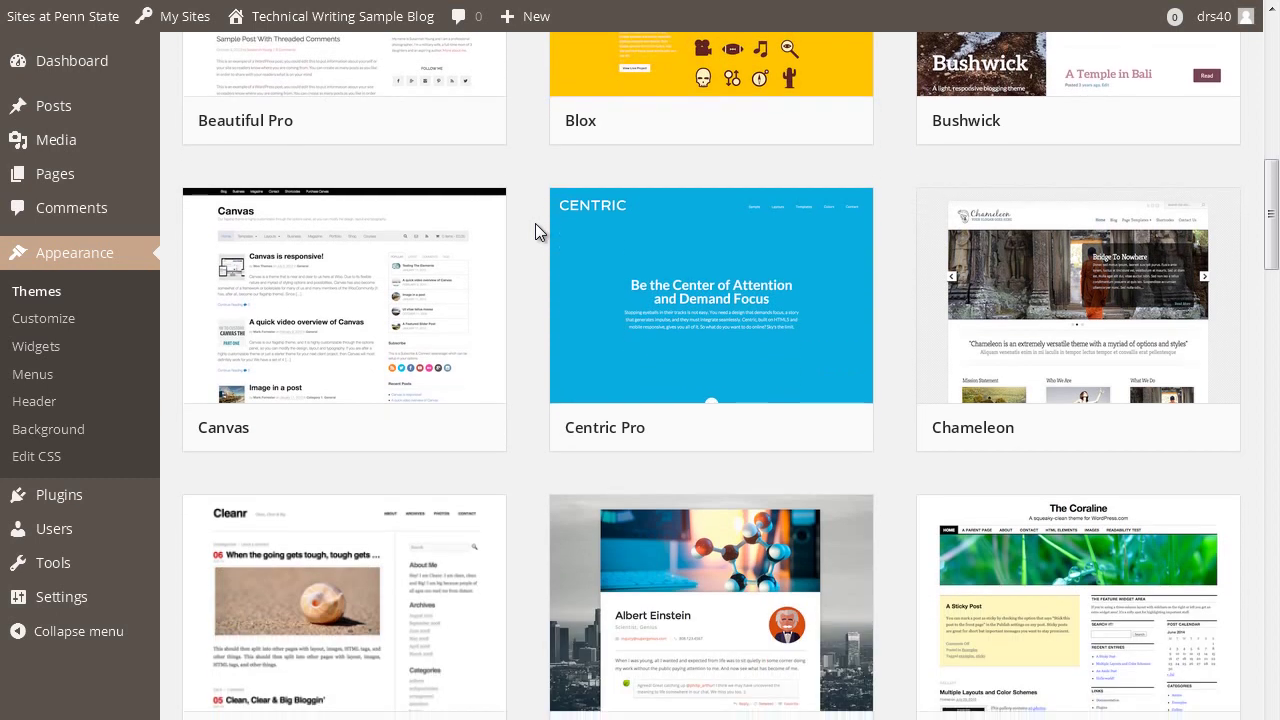
{"action": "scroll", "coordinate": [535, 223], "scroll_direction": "down", "scroll_amount": 1}
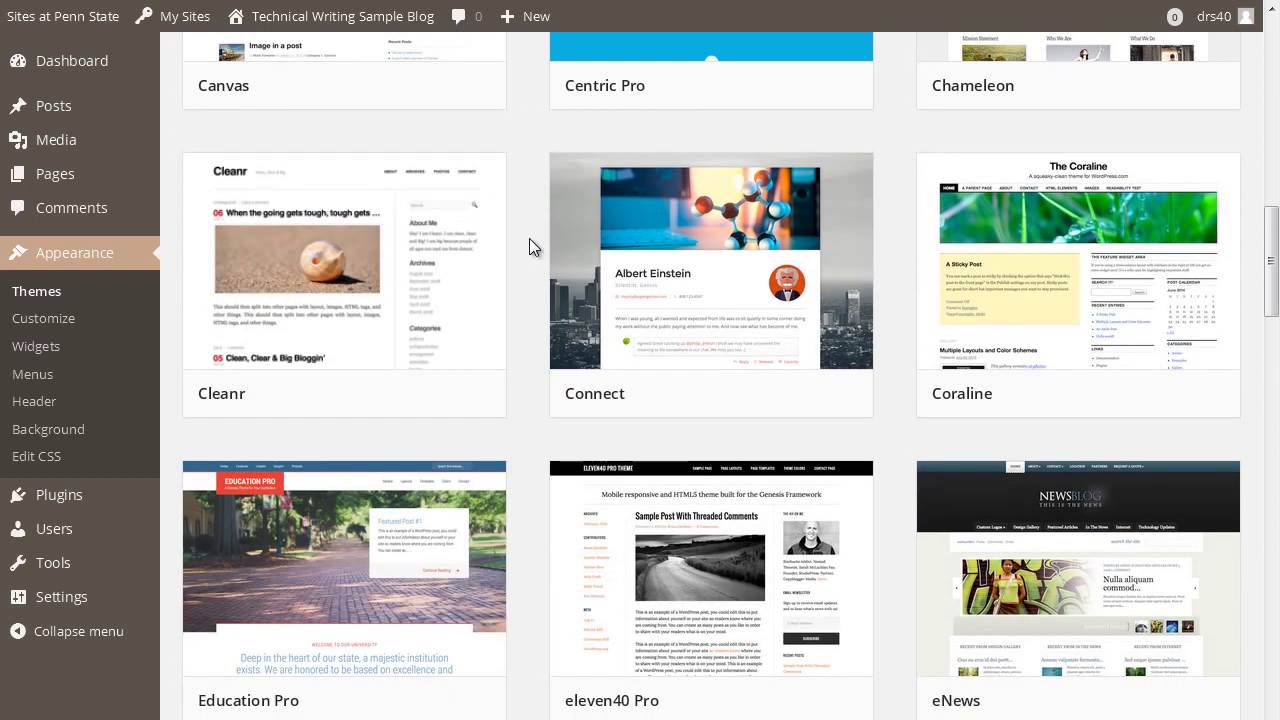
{"action": "mouse_move", "coordinate": [314, 391]}
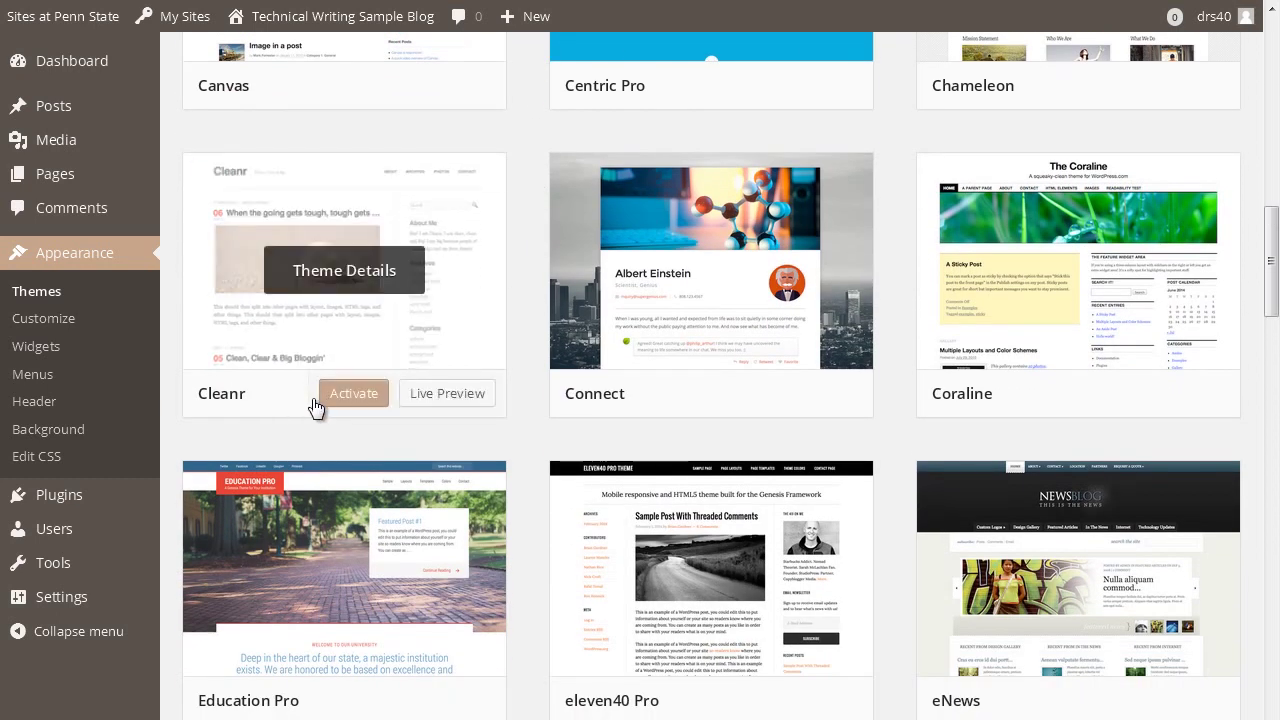
{"action": "left_click", "coordinate": [358, 396]}
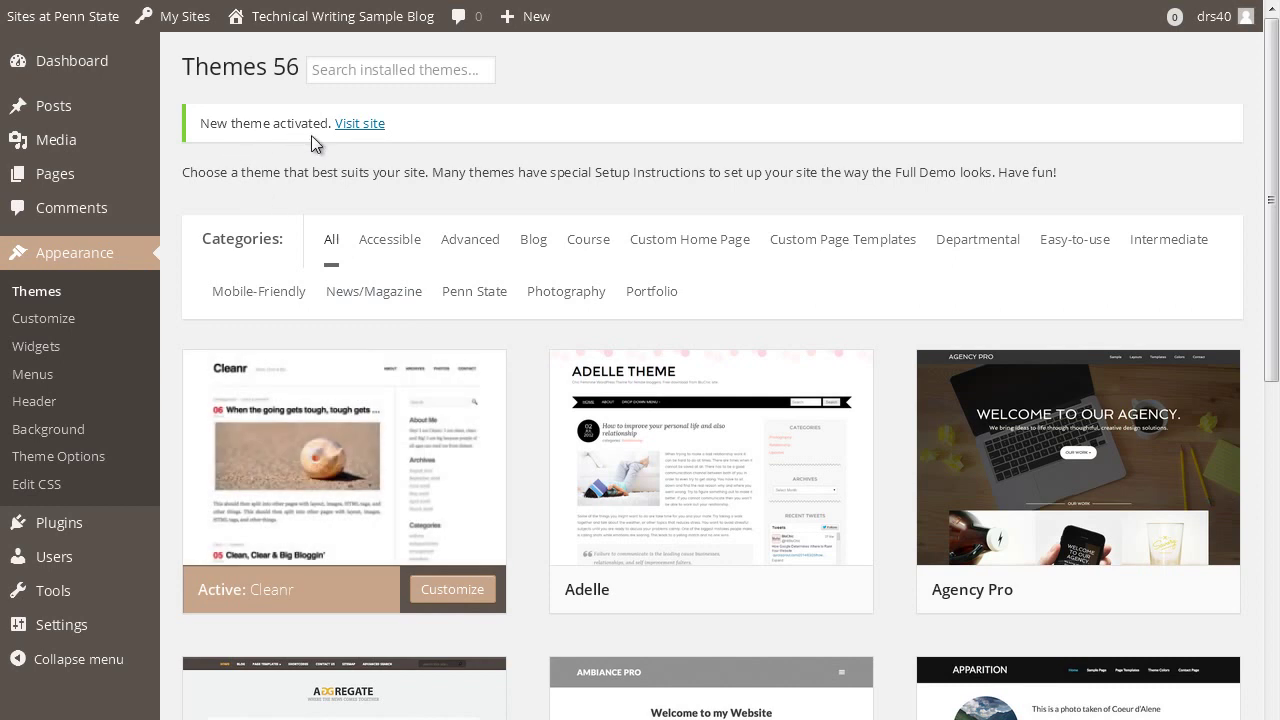
{"action": "left_click", "coordinate": [362, 127]}
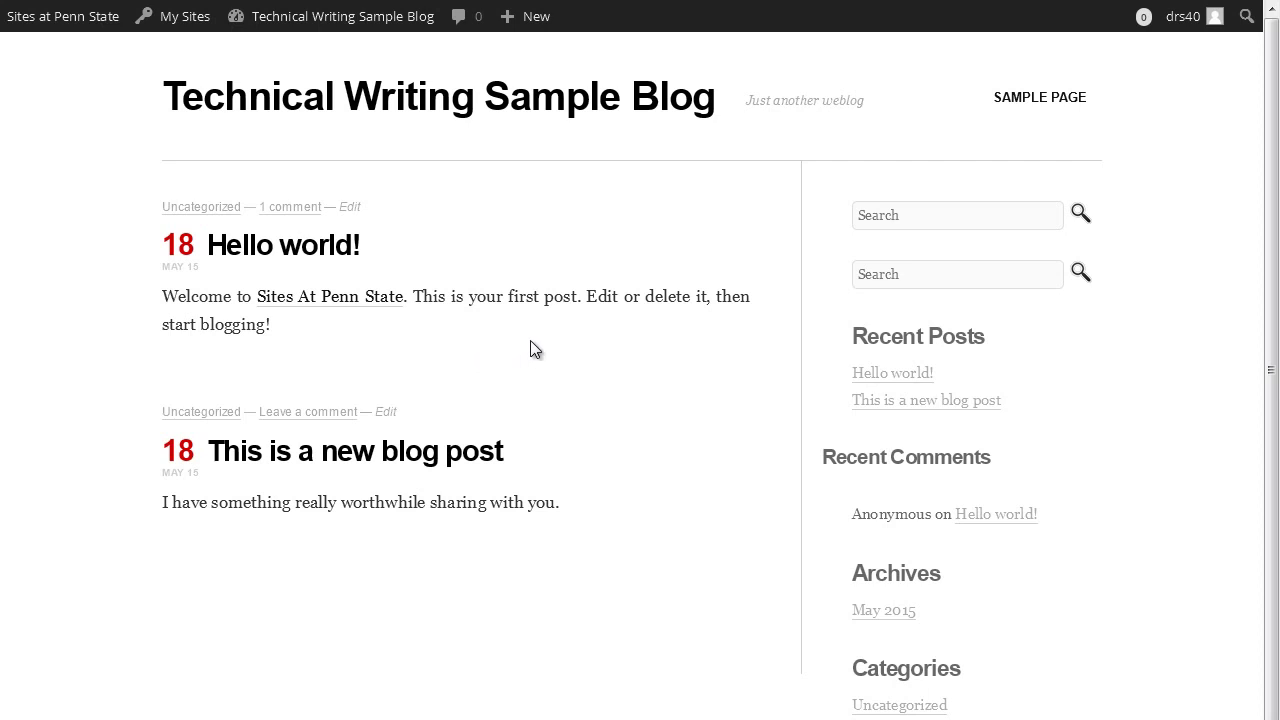
Customize the theme by replacing the site's tagline with the author's first name followed by "'s best work"
{"action": "mouse_move", "coordinate": [337, 26]}
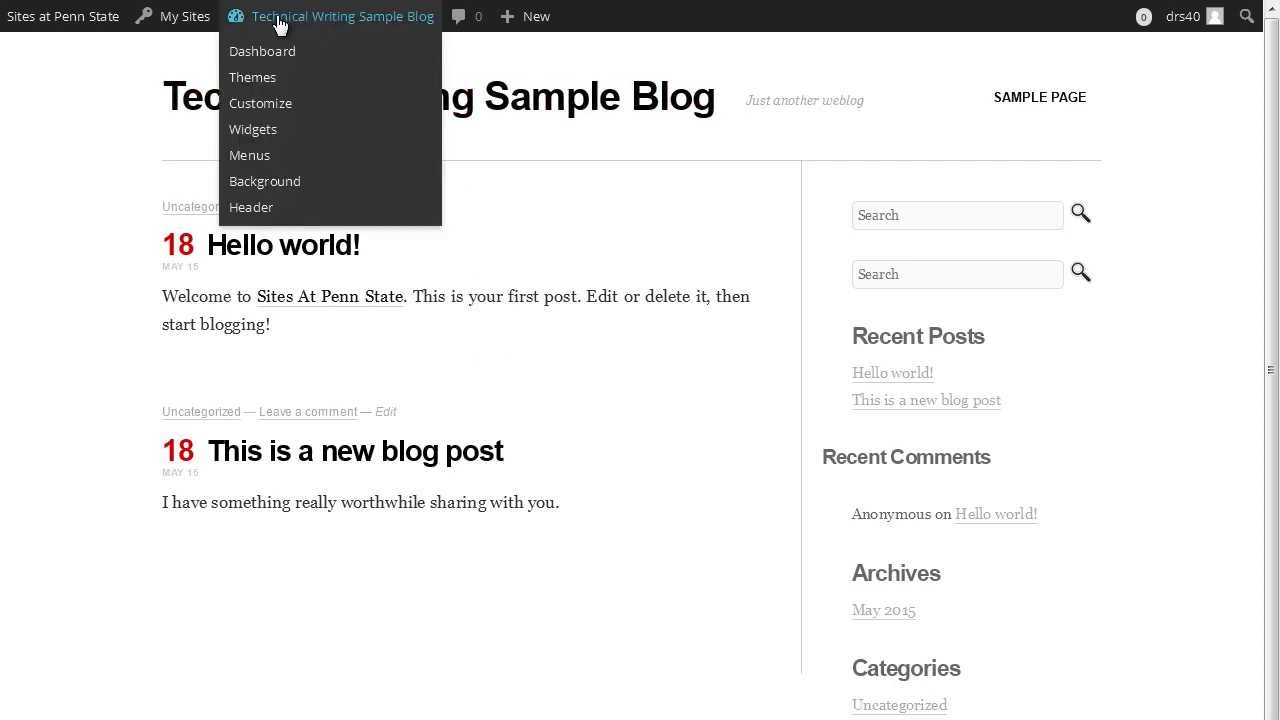
{"action": "left_click", "coordinate": [260, 104]}
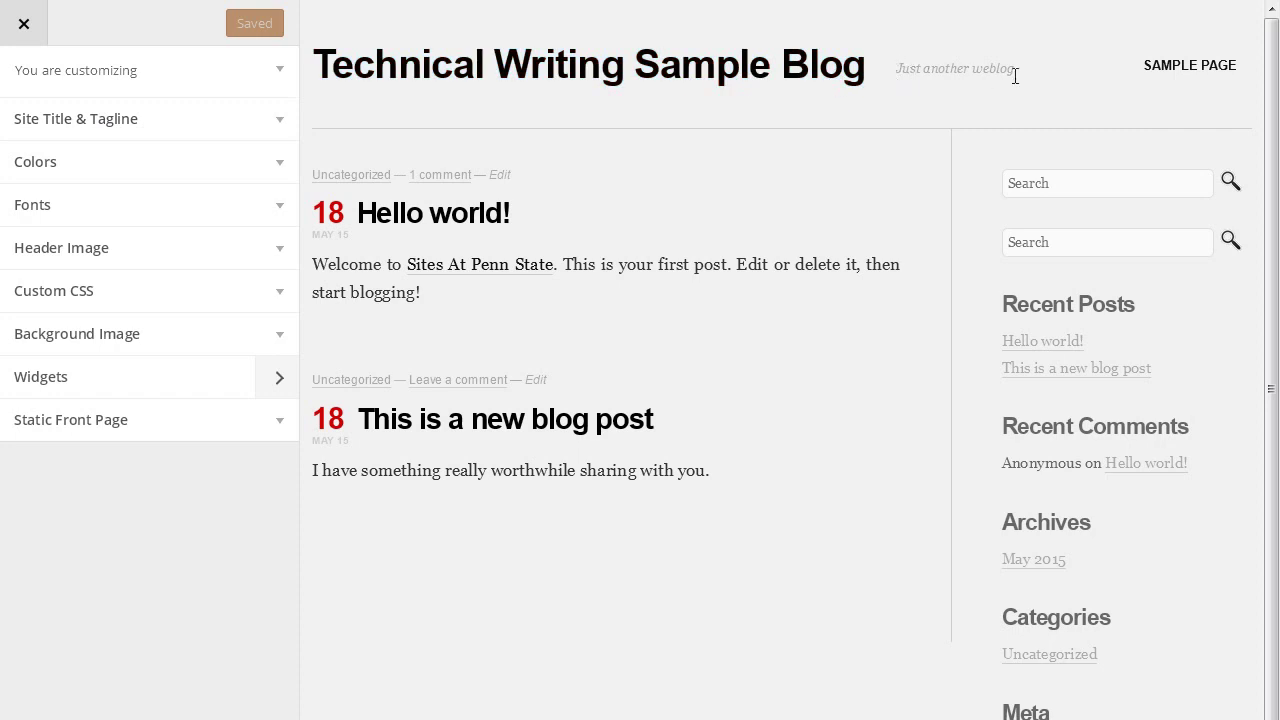
{"action": "left_click", "coordinate": [118, 121]}
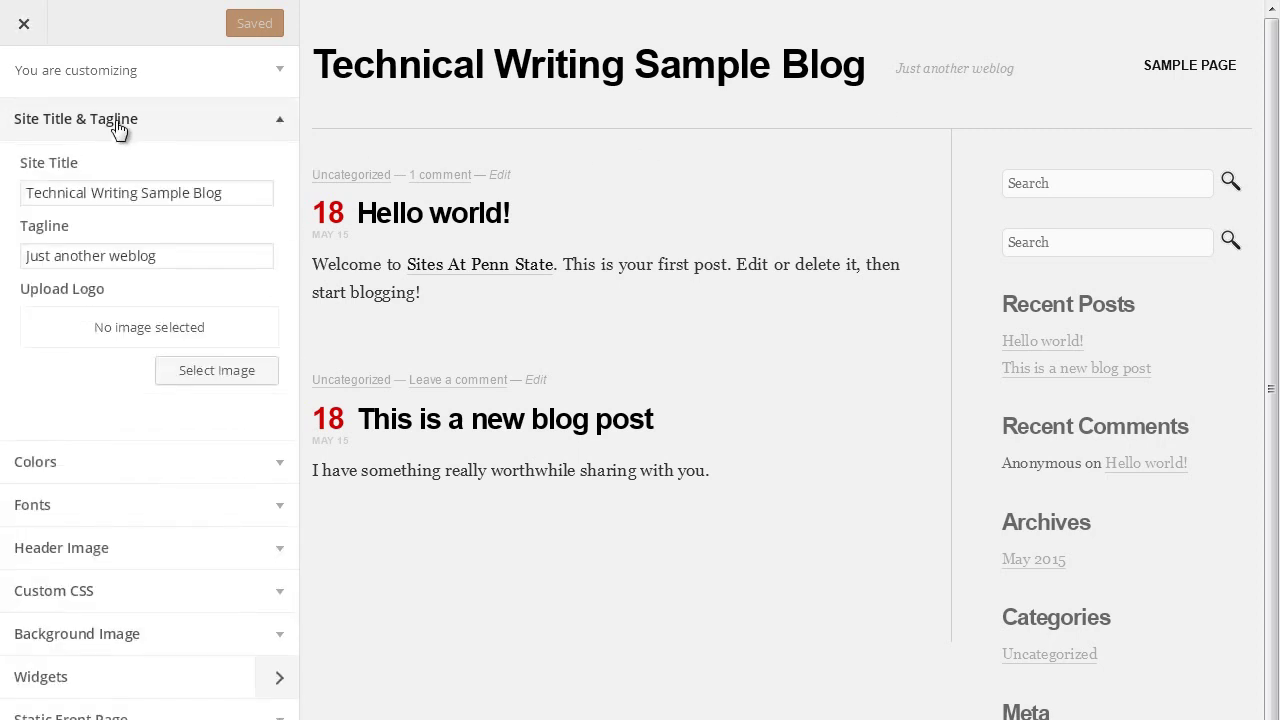
{"action": "left_click_drag", "start_coordinate": [181, 258], "coordinate": [7, 264]}
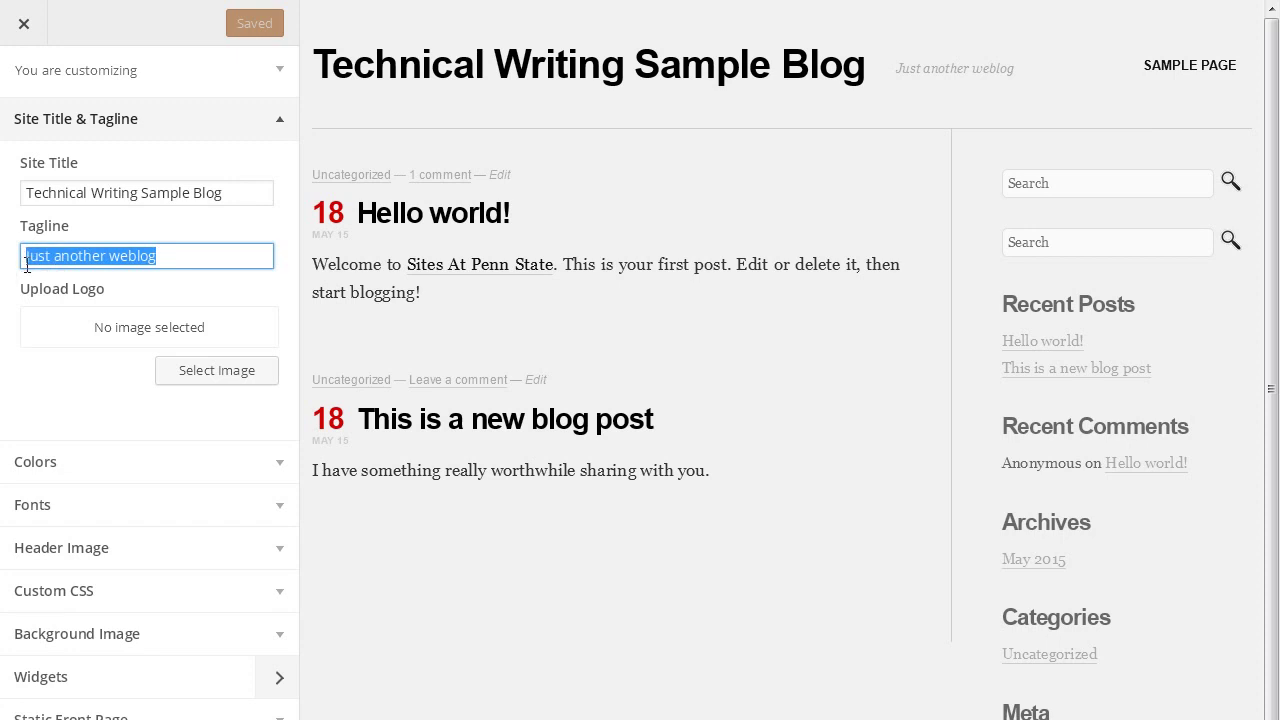
{"action": "type", "text": "Dean"}
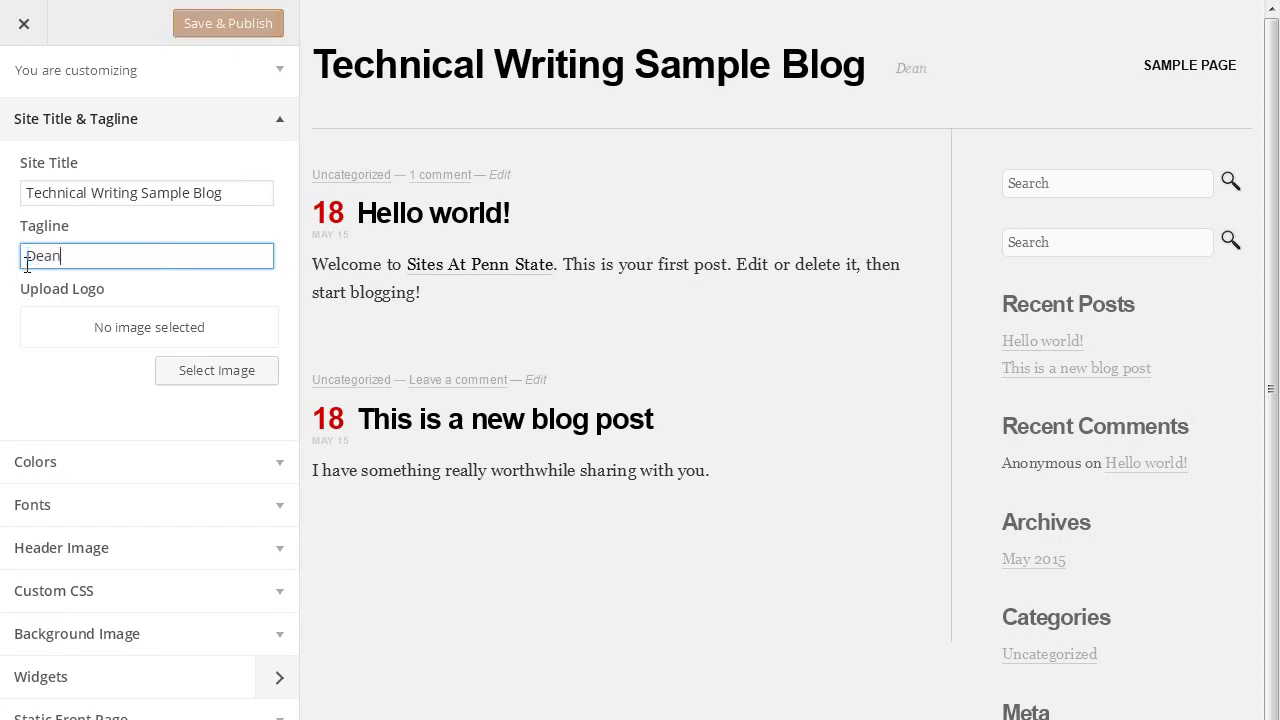
{"action": "type", "text": "'s best work"}
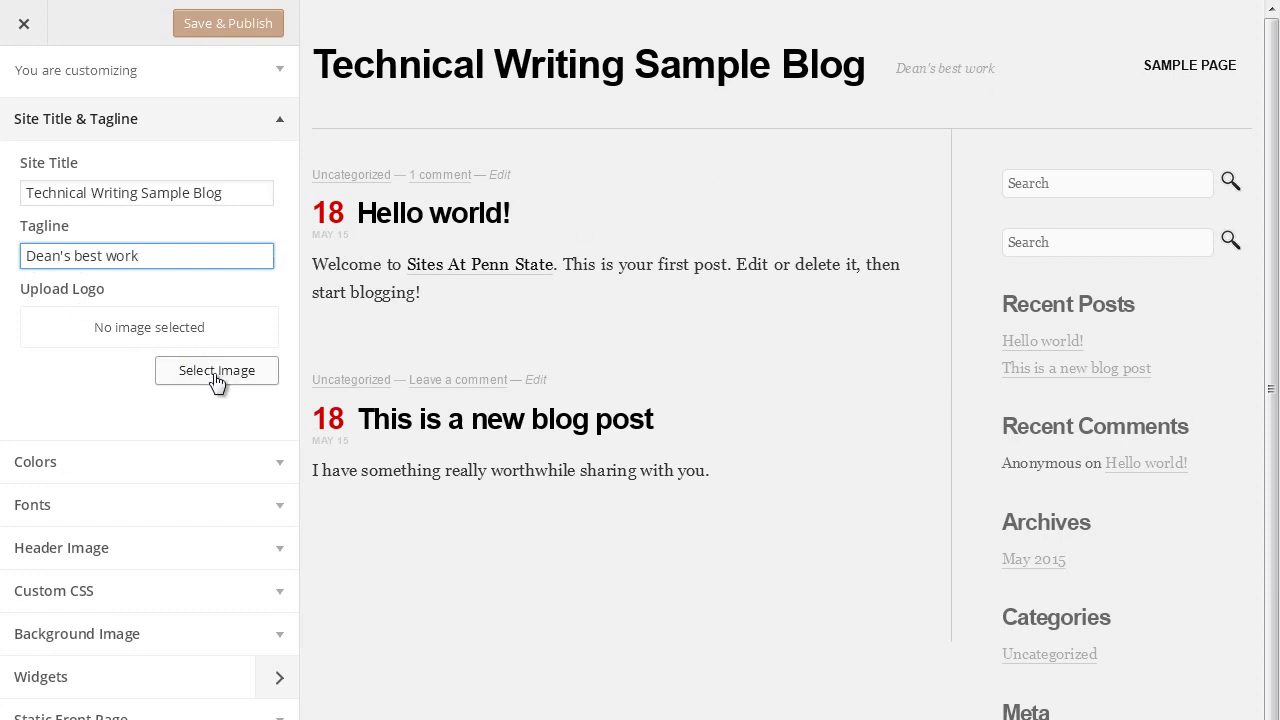
{"action": "left_click", "coordinate": [235, 313]}
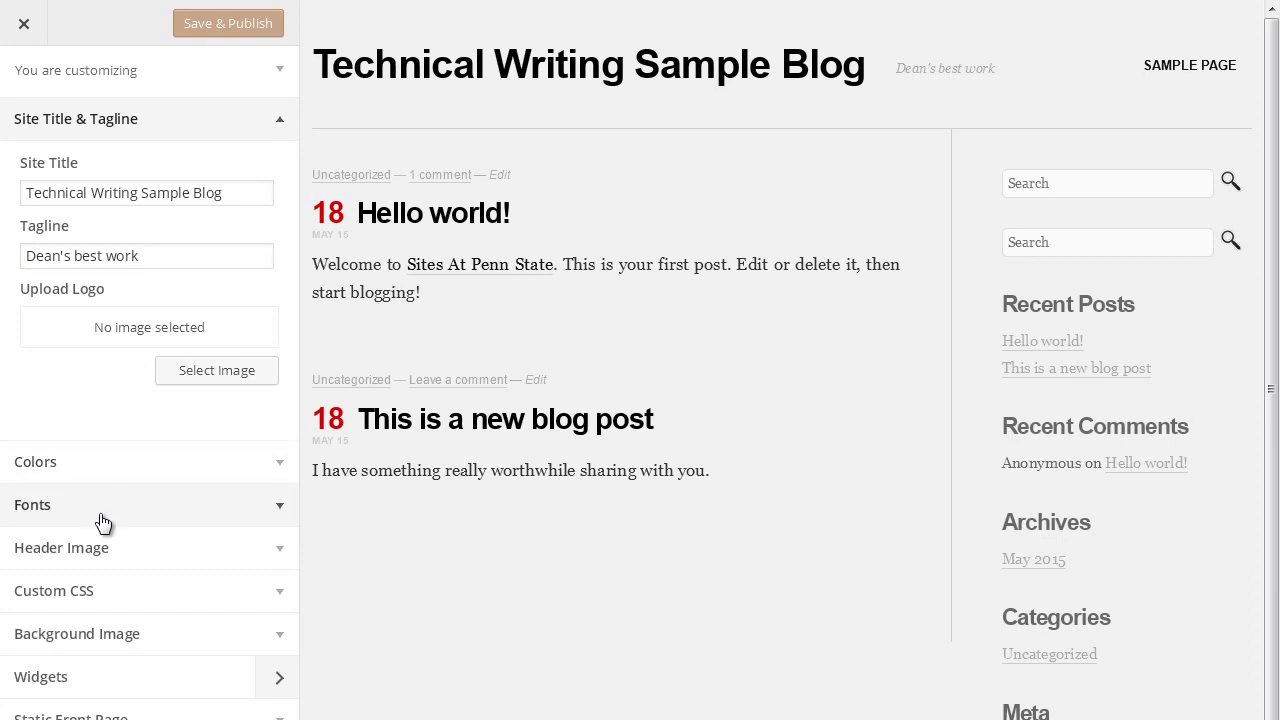
Upload the 940x250 mountain photo from the UnSplash Photos folder as a new header image
{"action": "left_click", "coordinate": [60, 550]}
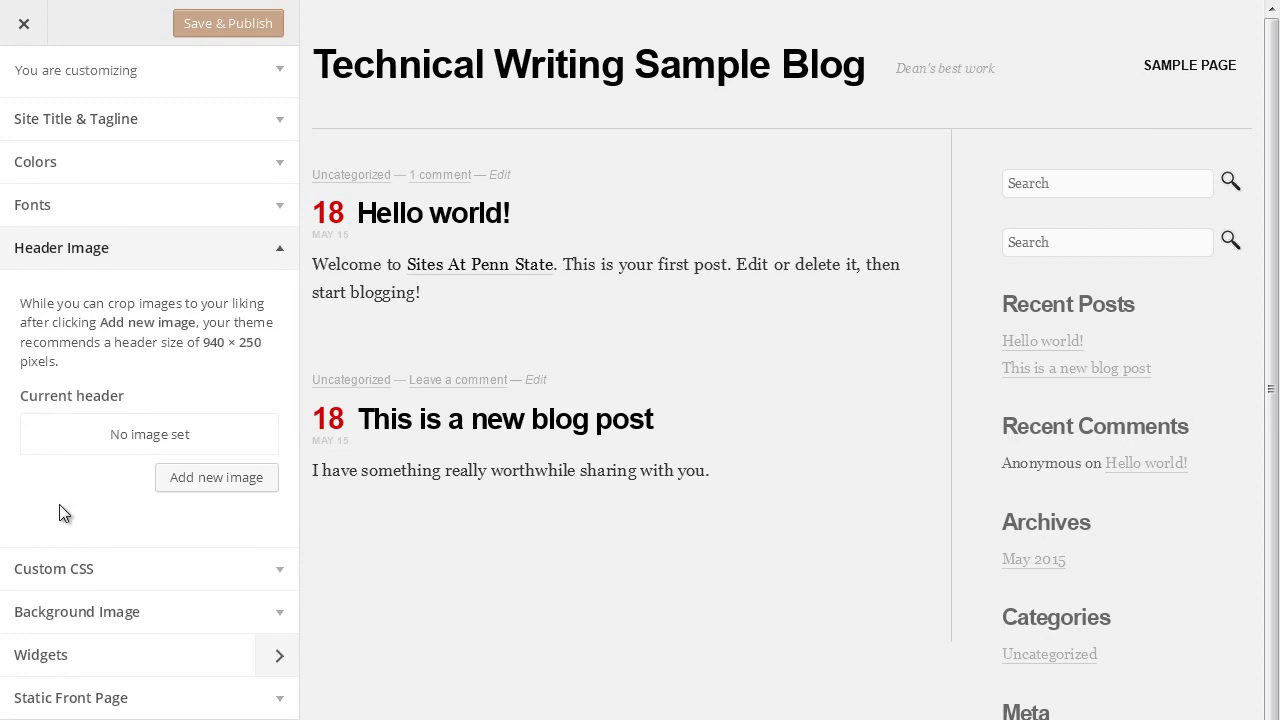
{"action": "left_click", "coordinate": [217, 480]}
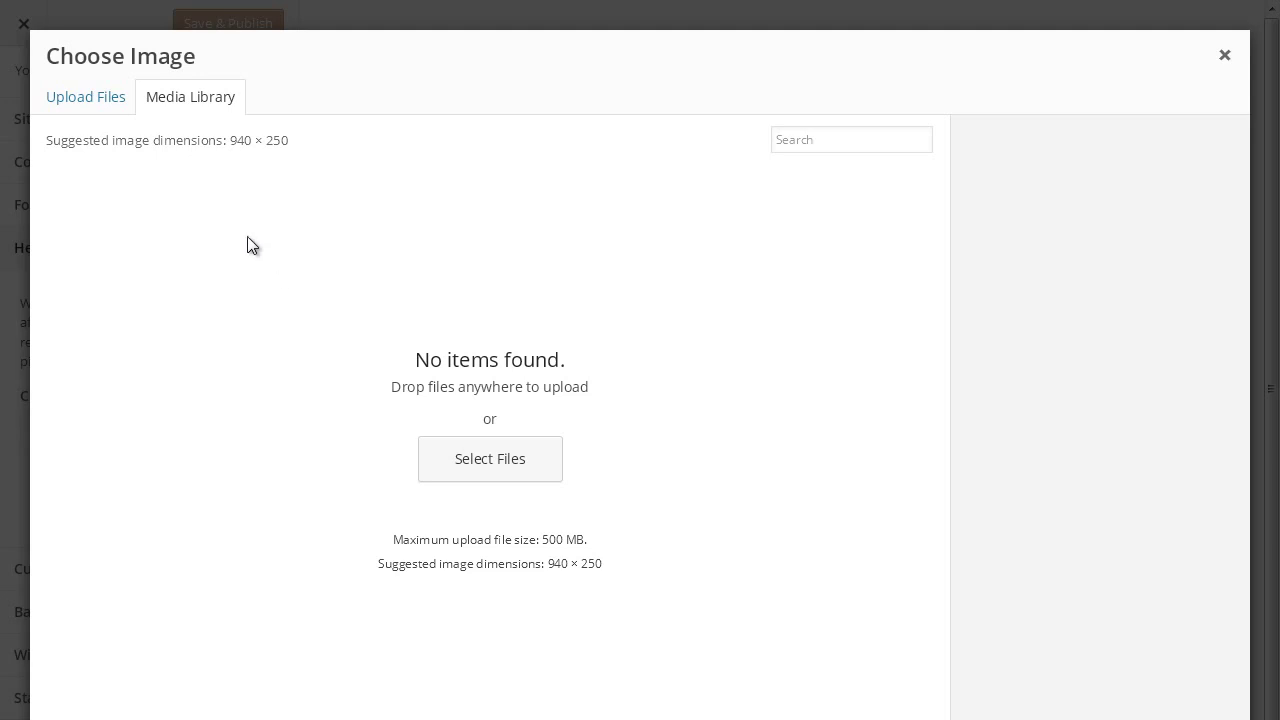
{"action": "left_click", "coordinate": [85, 100]}
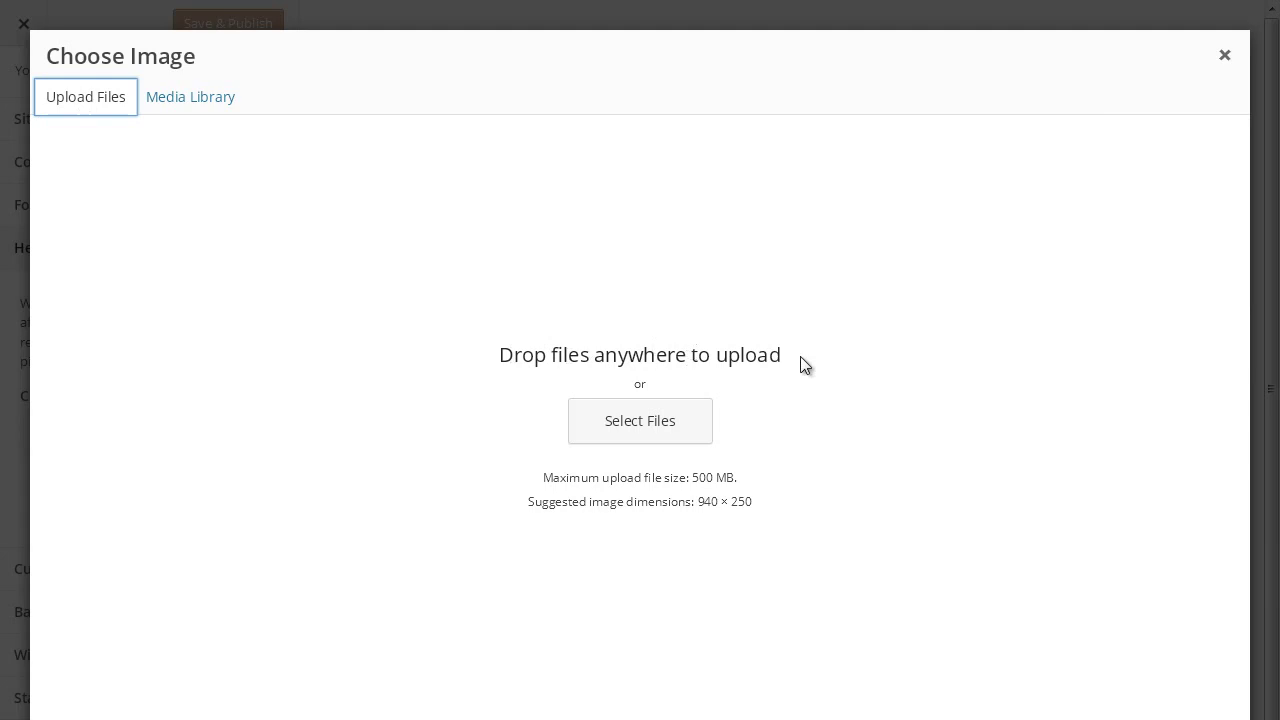
{"action": "left_click", "coordinate": [651, 430]}
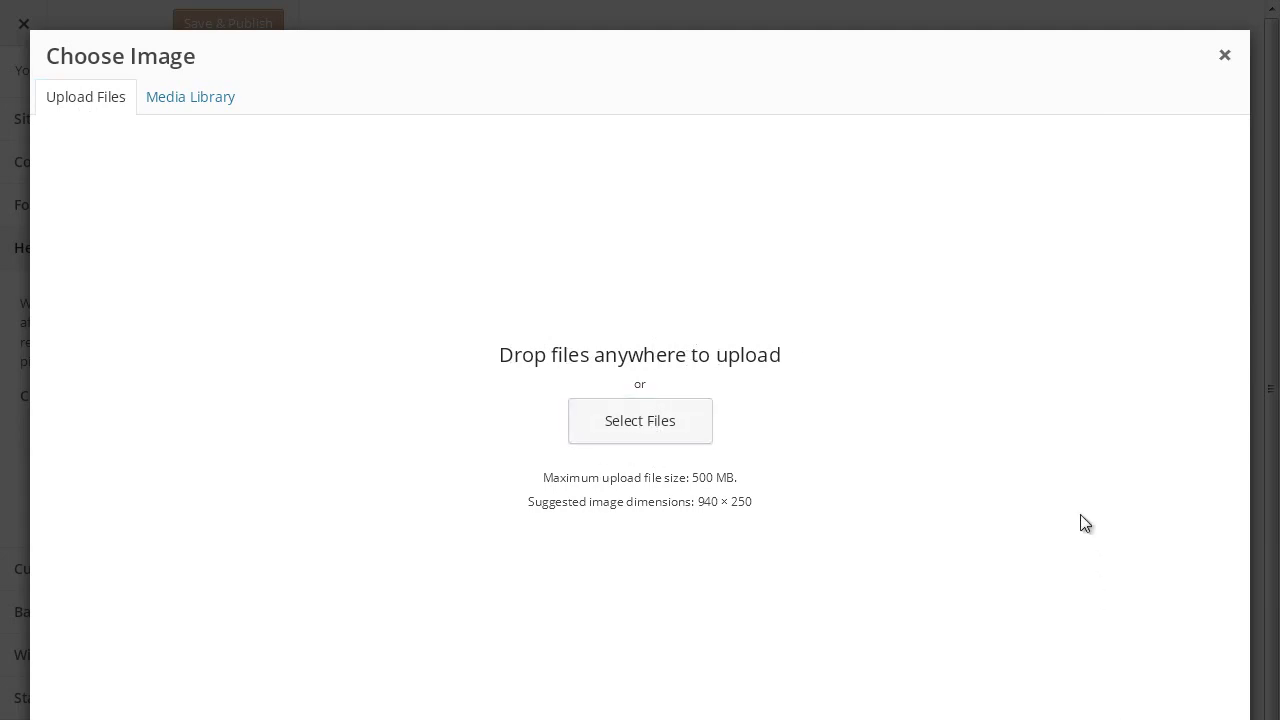
{"action": "left_click", "coordinate": [641, 428]}
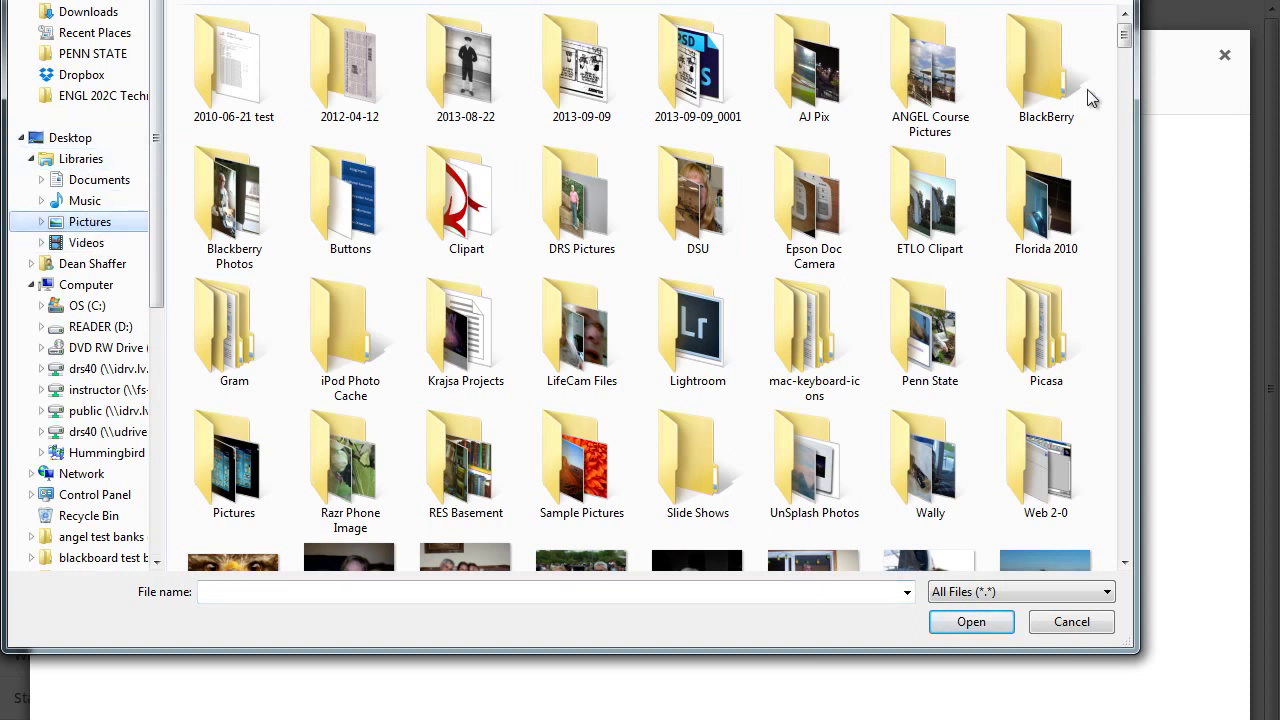
{"action": "double_click", "coordinate": [810, 480]}
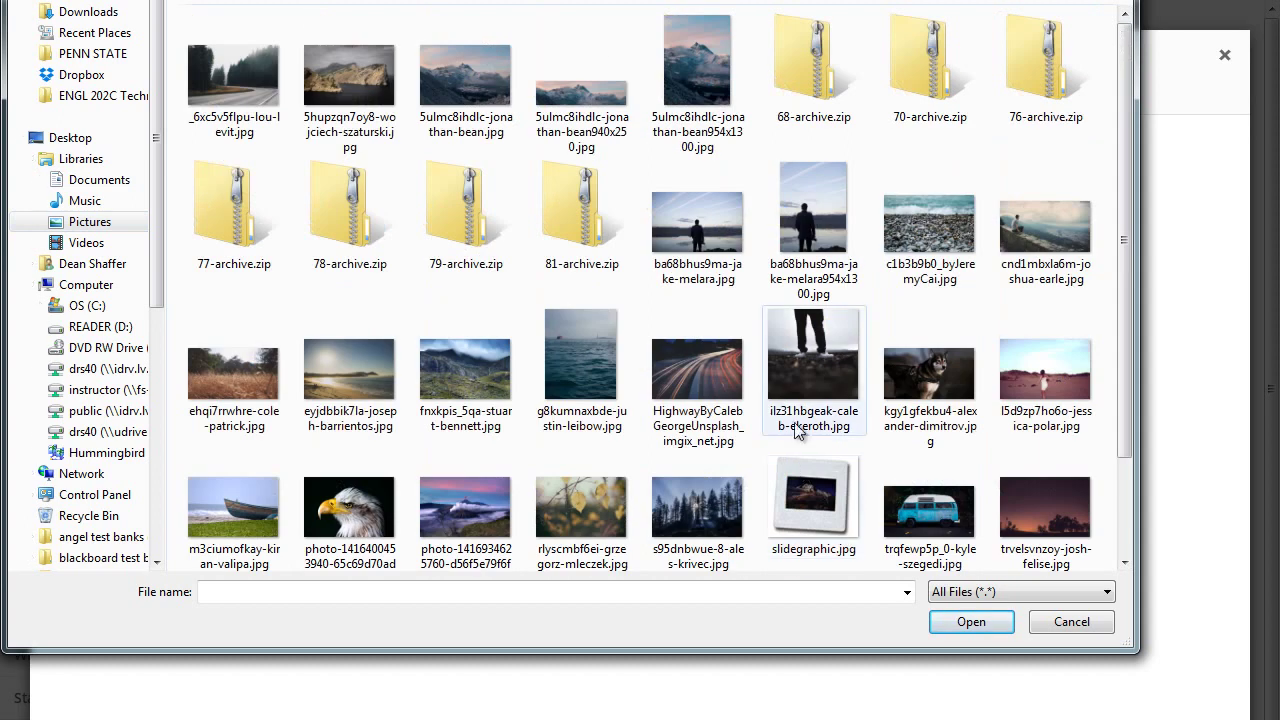
{"action": "left_click", "coordinate": [568, 100]}
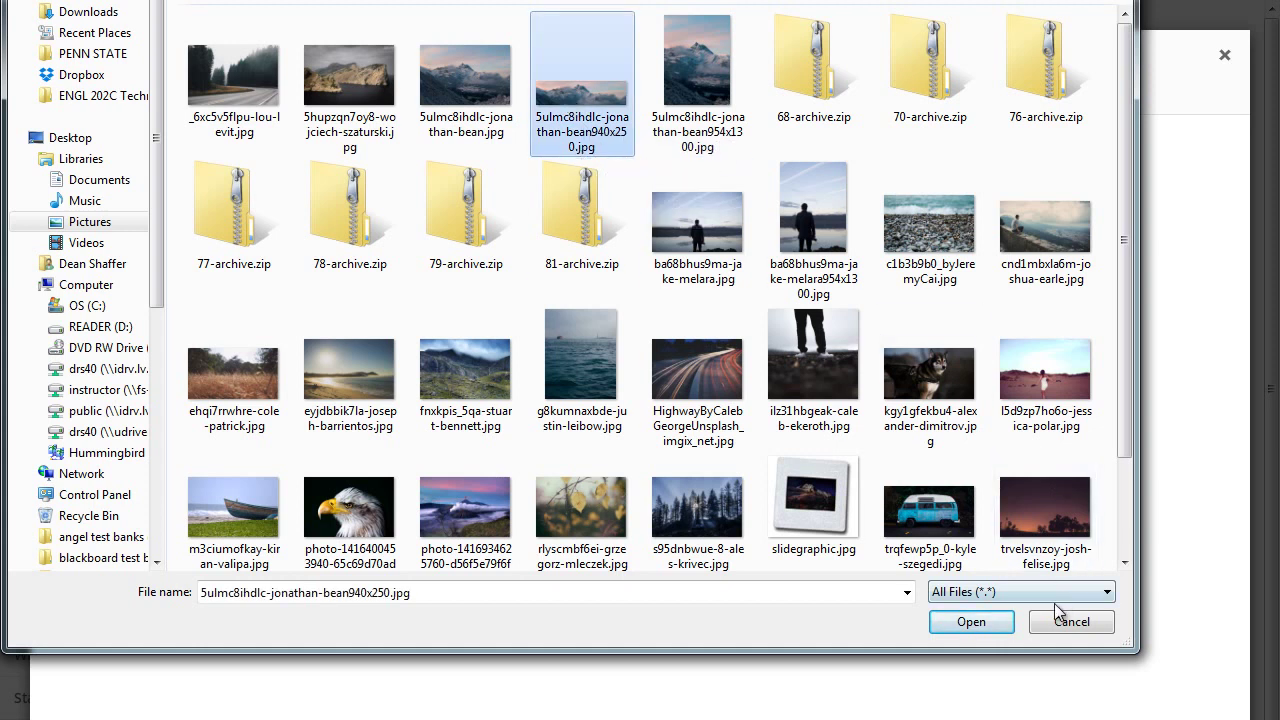
{"action": "left_click", "coordinate": [971, 622]}
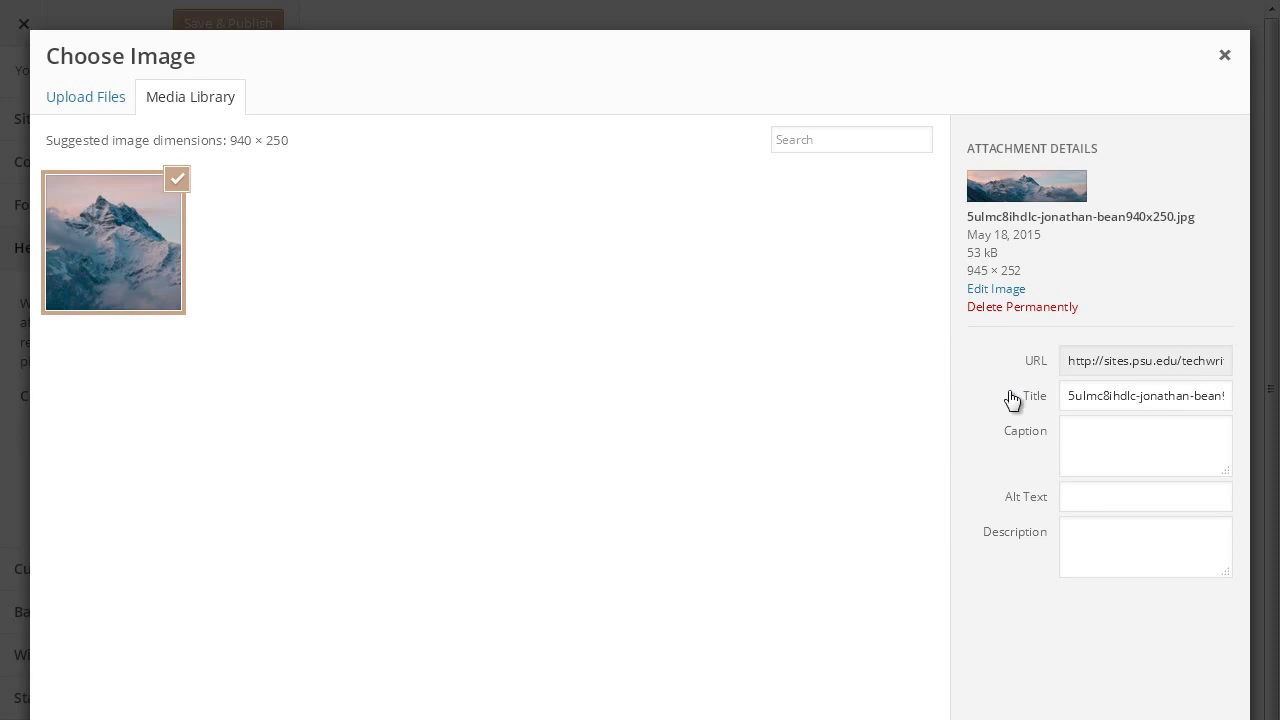
Replace the code at the start of the uploaded image's title with "Mountain", keeping the rest of the title
{"action": "left_click", "coordinate": [1134, 395]}
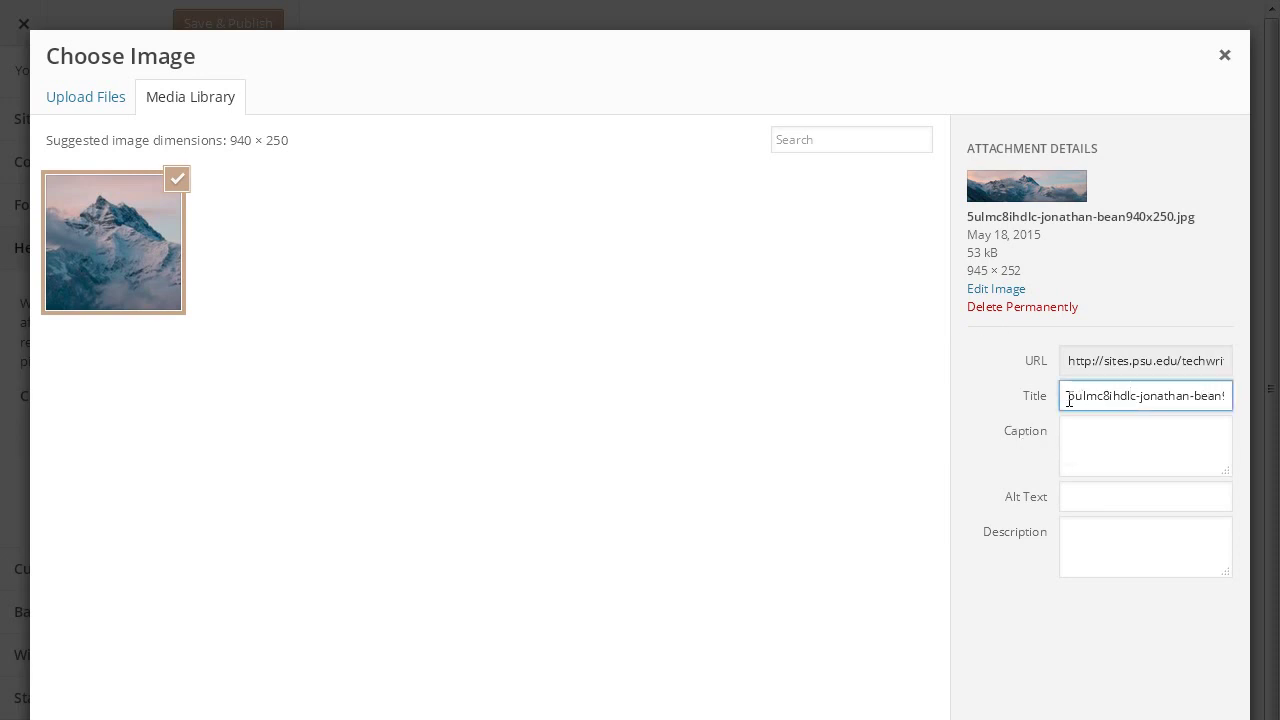
{"action": "left_click_drag", "start_coordinate": [1069, 400], "coordinate": [1138, 402]}
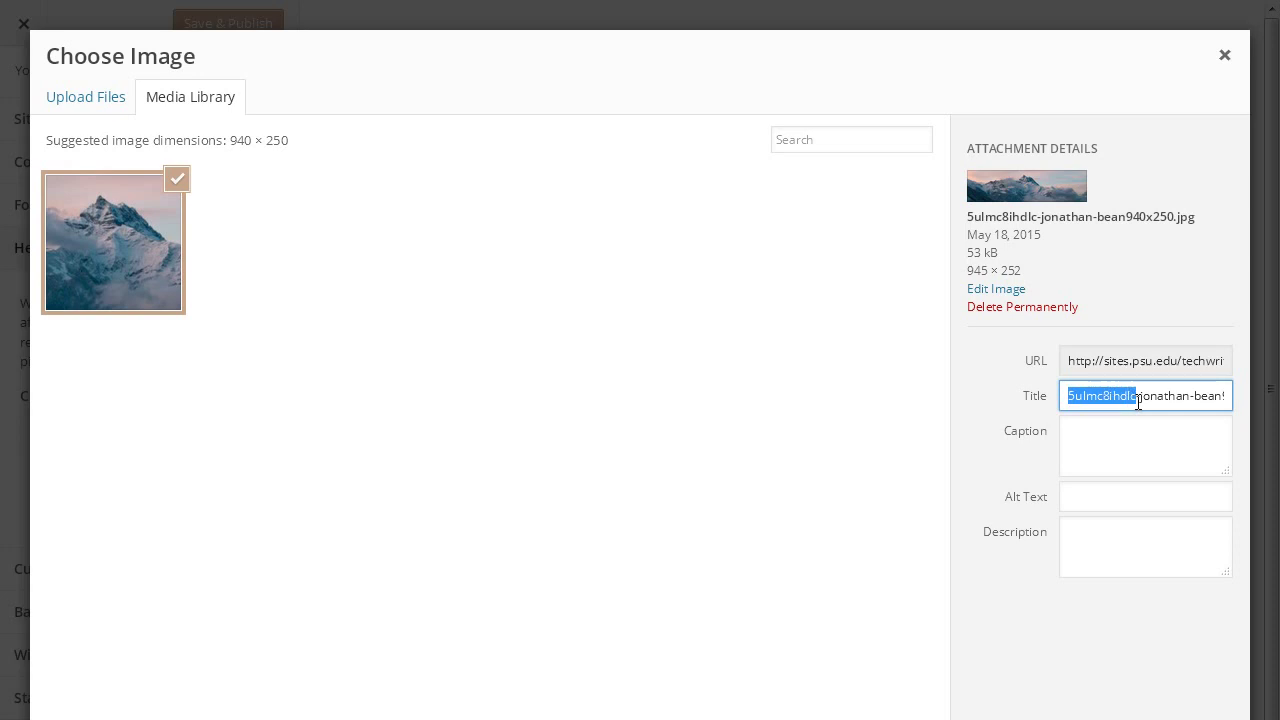
{"action": "type", "text": "Mountain"}
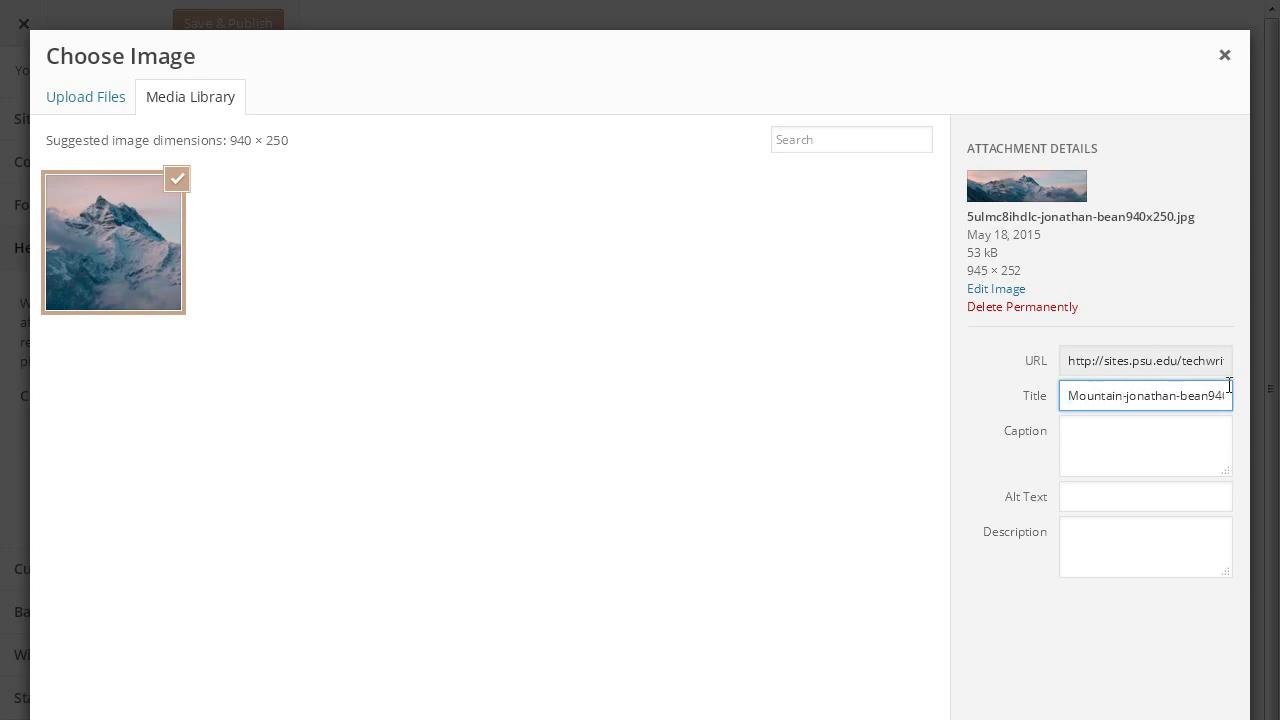
{"action": "left_click_drag", "start_coordinate": [1177, 398], "coordinate": [1242, 399]}
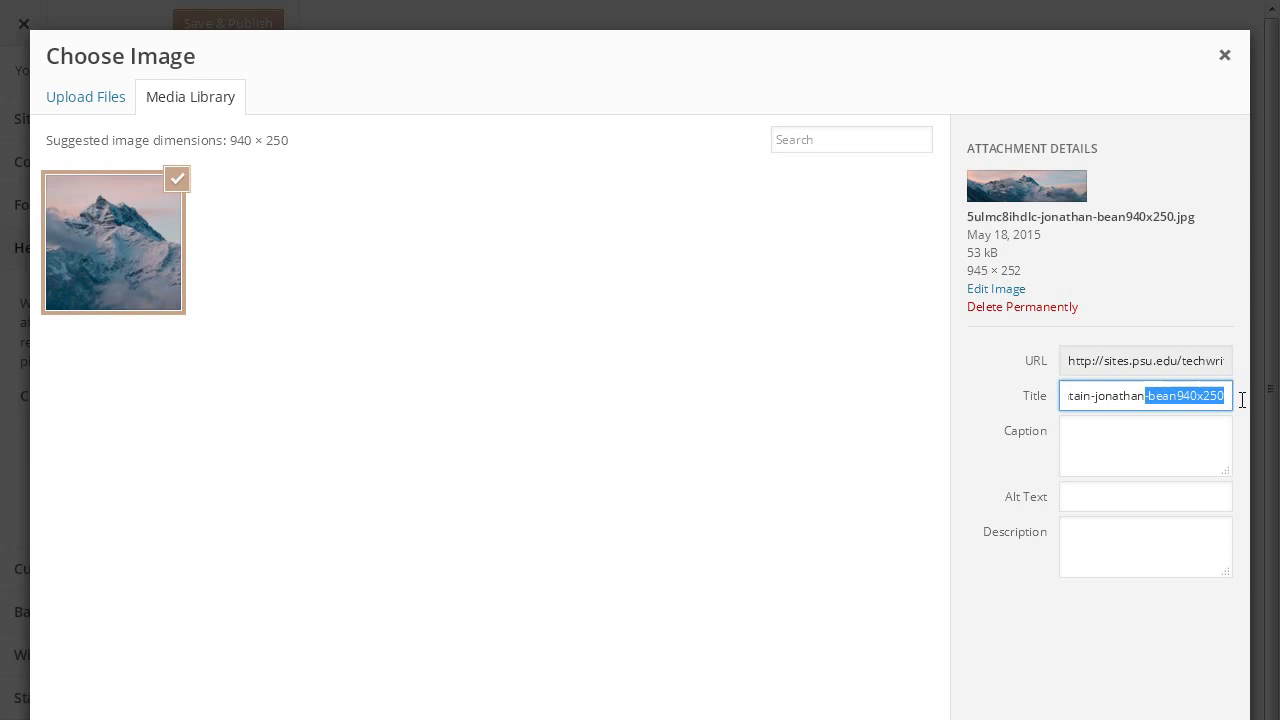
{"action": "left_click", "coordinate": [1186, 401]}
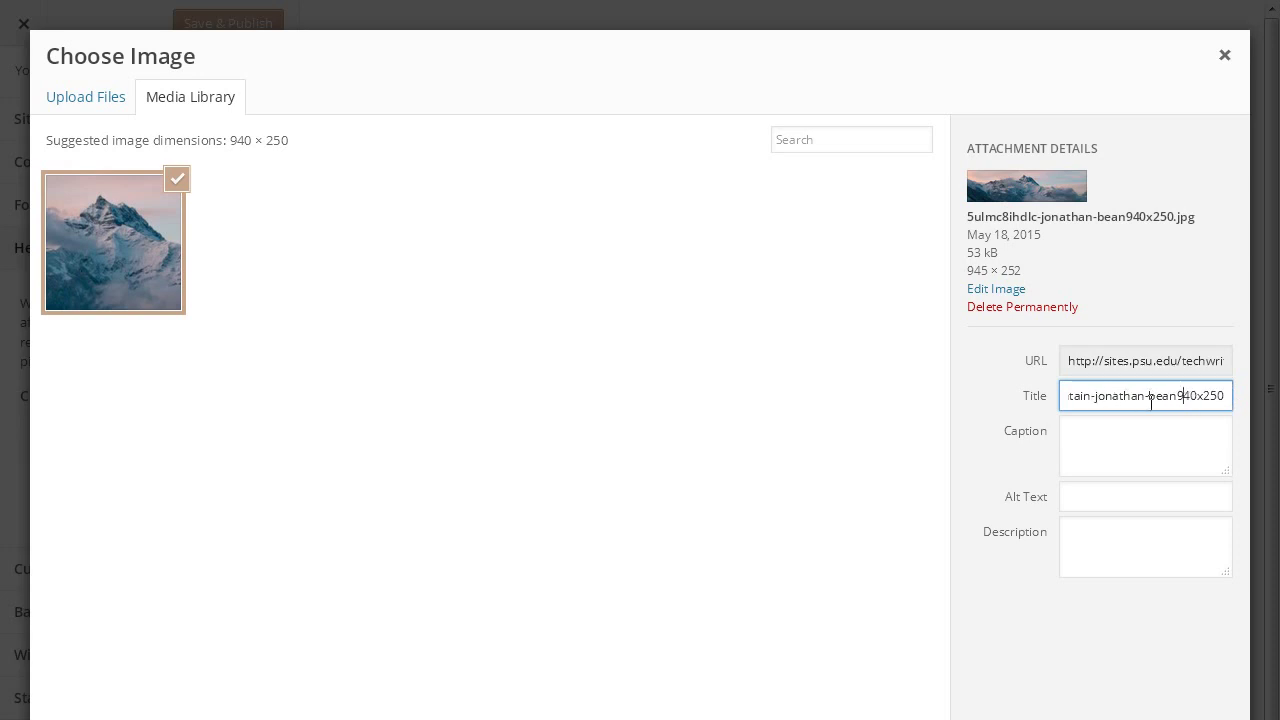
Set the uploaded image's alt text to "Mountain with clouds", leaving the caption empty
{"action": "left_click", "coordinate": [1082, 446]}
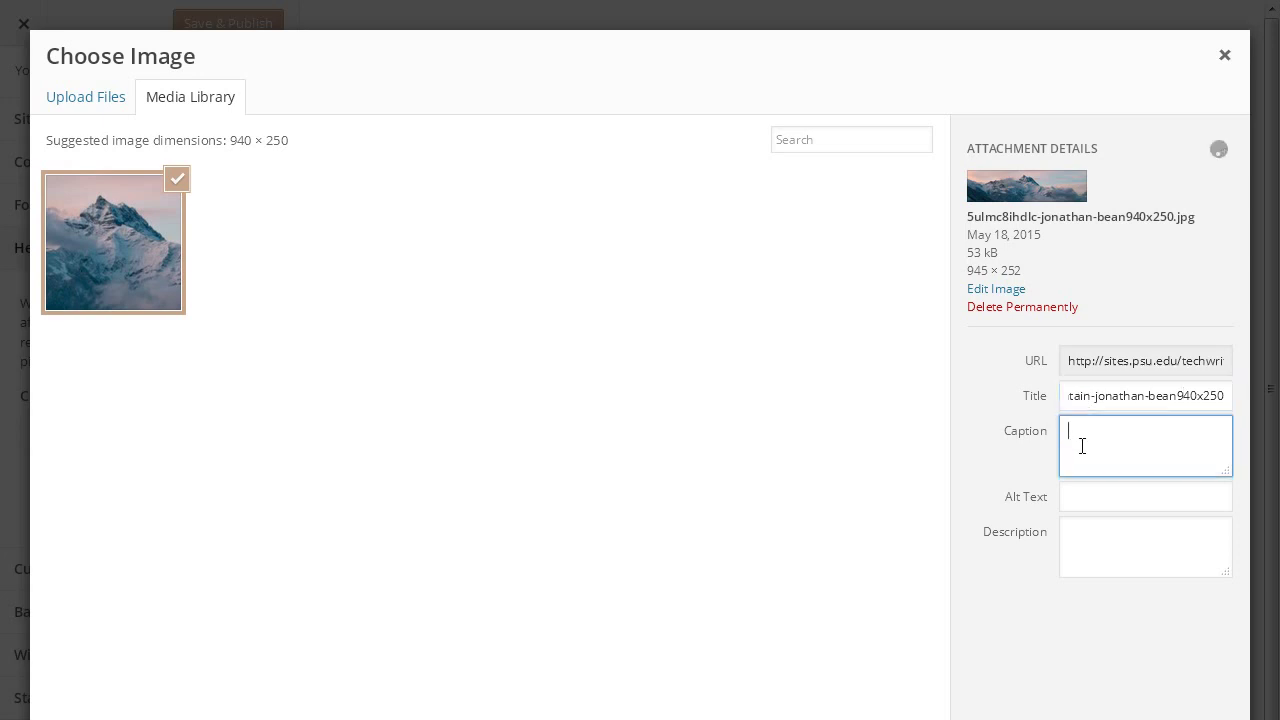
{"action": "left_click", "coordinate": [1069, 496]}
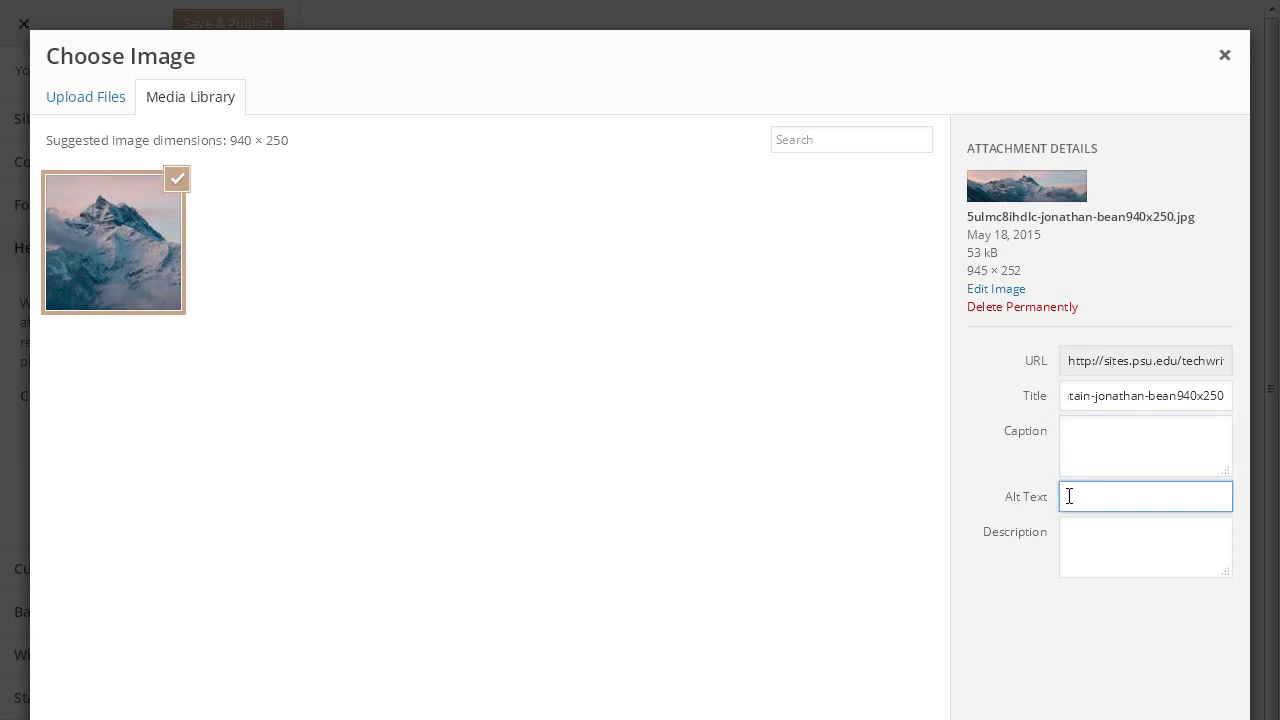
{"action": "type", "text": "Mountain with clouds"}
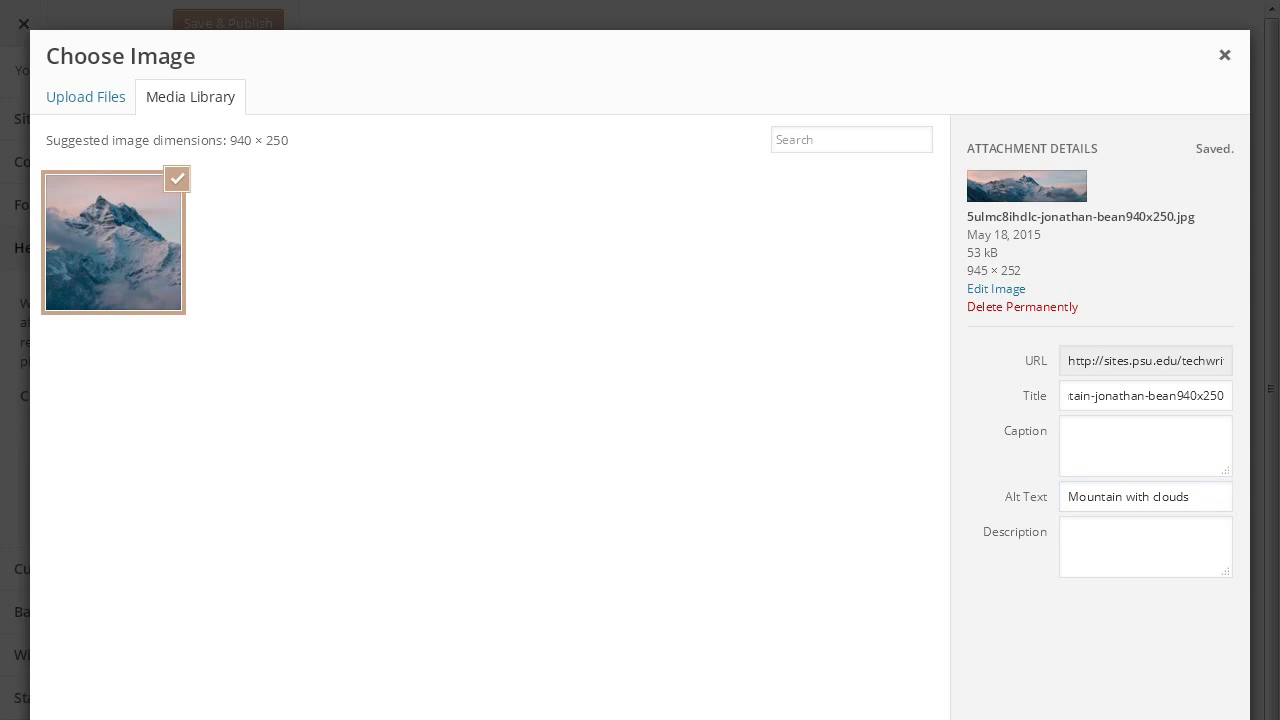
Apply the mountain photo as the site's header, then save and publish the theme changes and return to the site
{"action": "left_click", "coordinate": [1180, 718]}
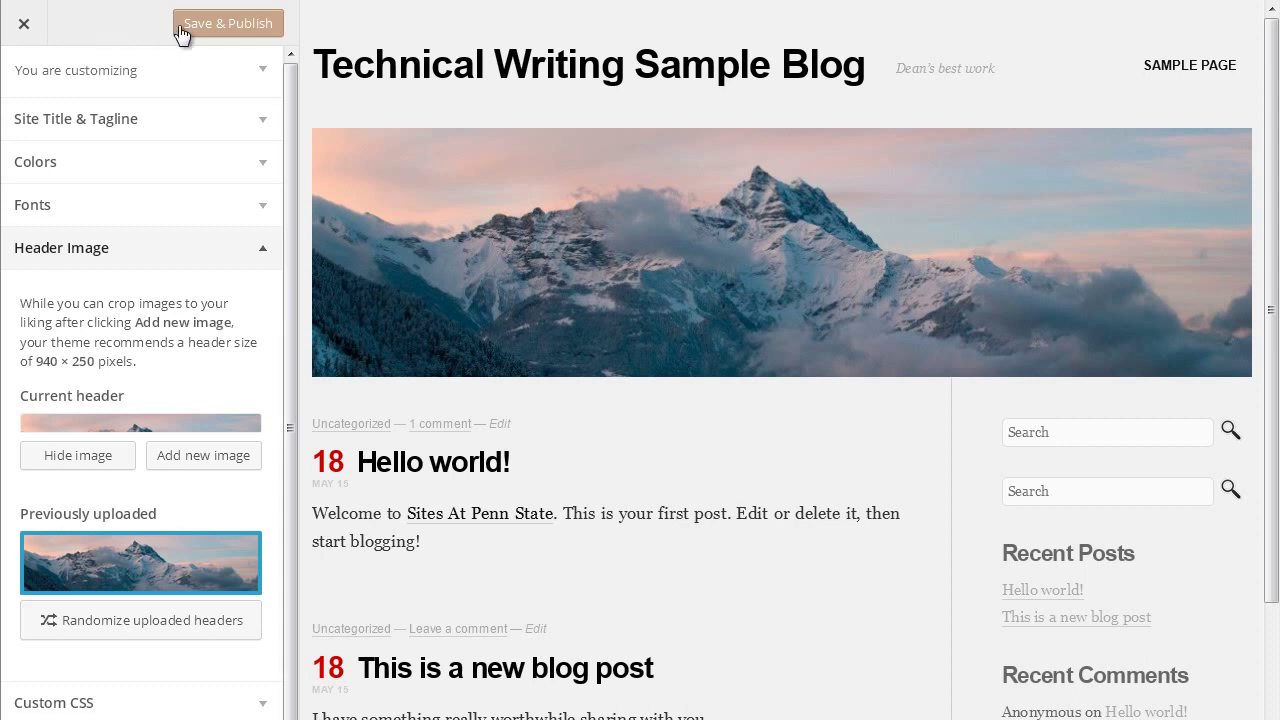
{"action": "left_click", "coordinate": [226, 28]}
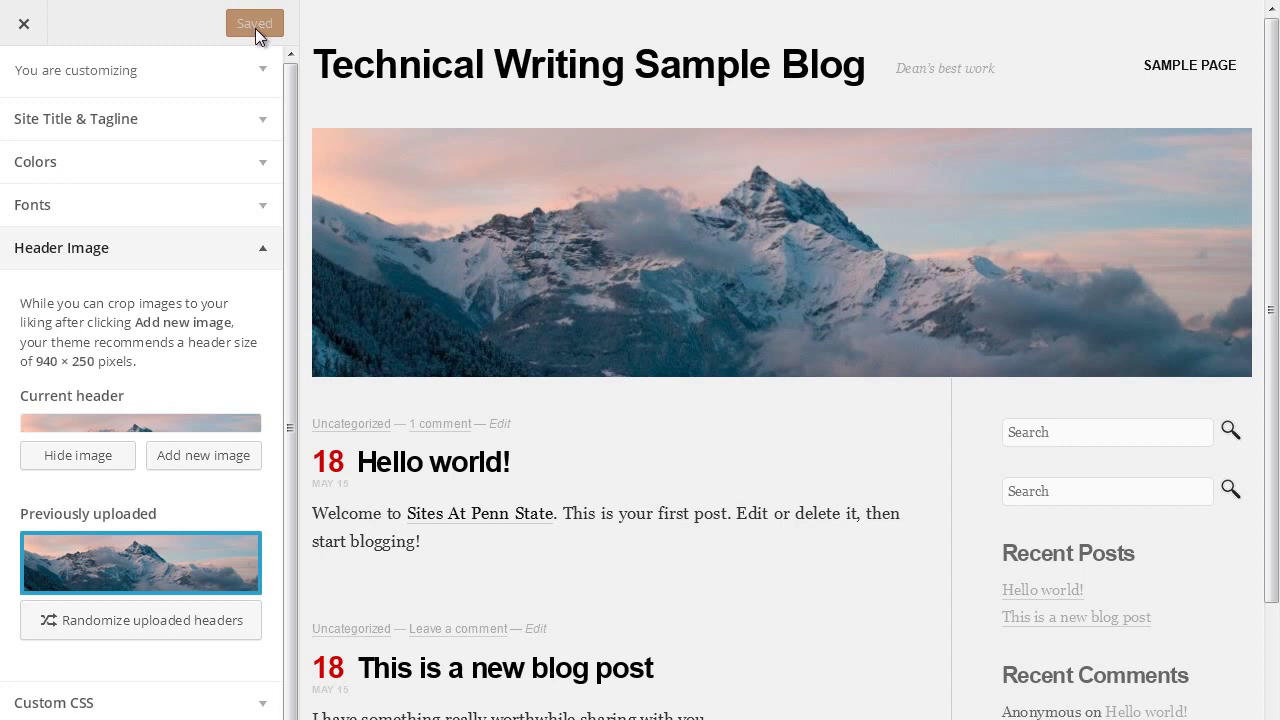
{"action": "left_click", "coordinate": [25, 28]}
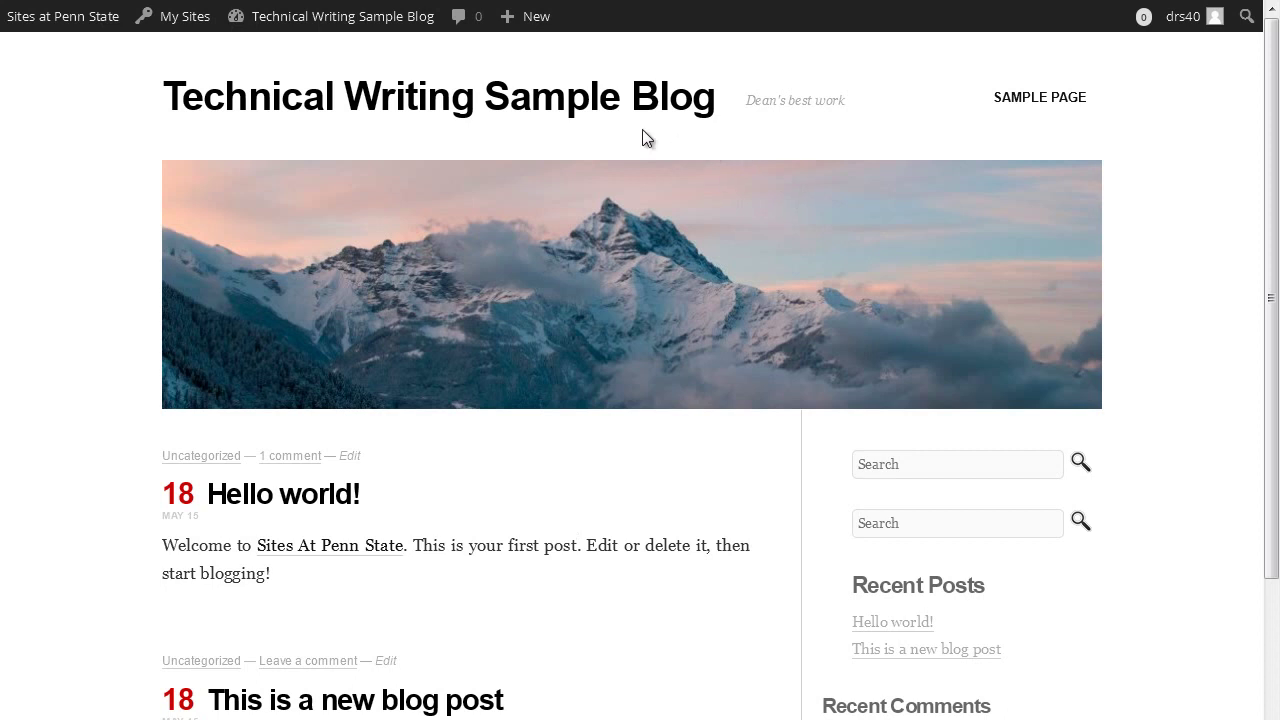
Create a new page titled "Home" and publish it
{"action": "mouse_move", "coordinate": [531, 28]}
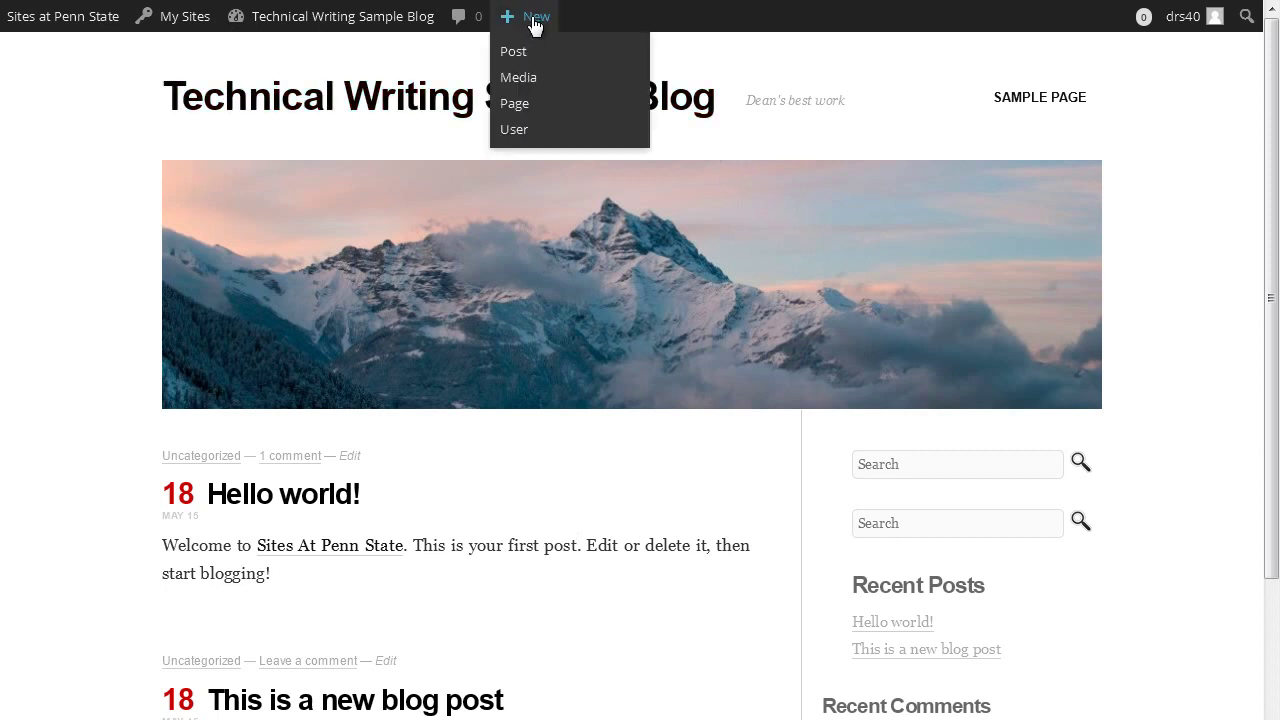
{"action": "left_click", "coordinate": [518, 112]}
{"action": "left_click", "coordinate": [309, 119]}
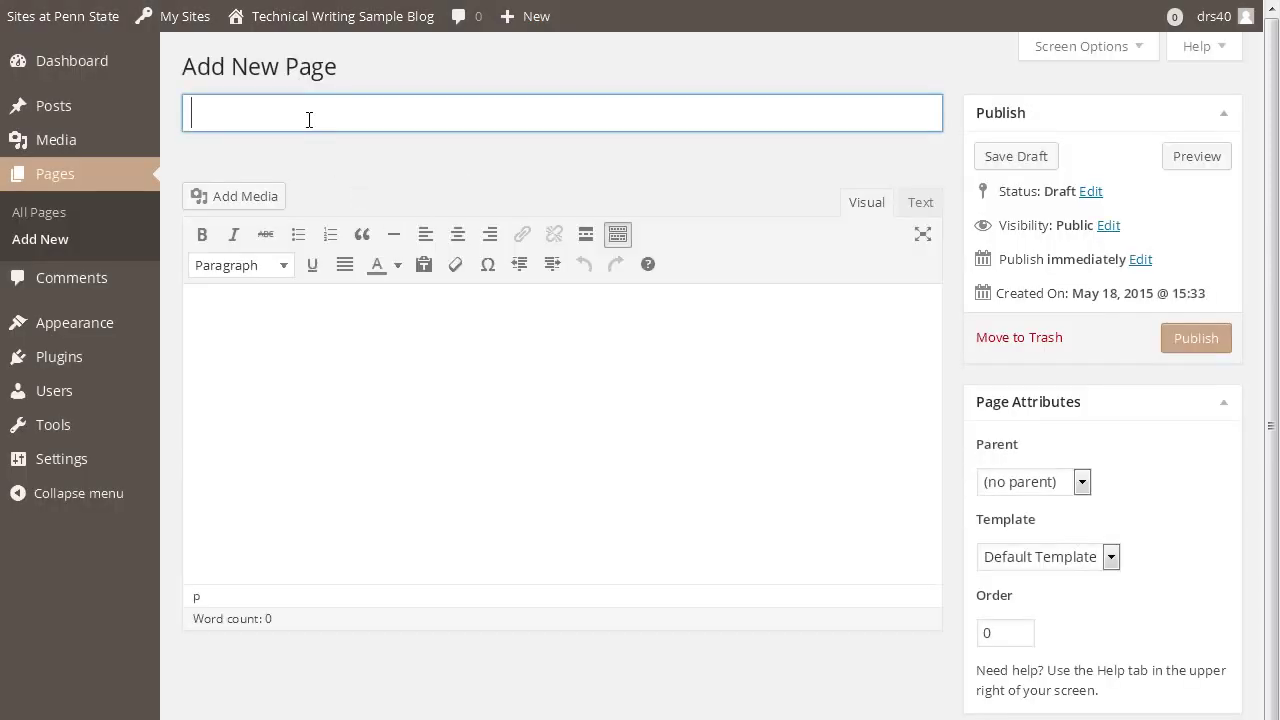
{"action": "type", "text": "Home"}
{"action": "left_click", "coordinate": [1190, 345]}
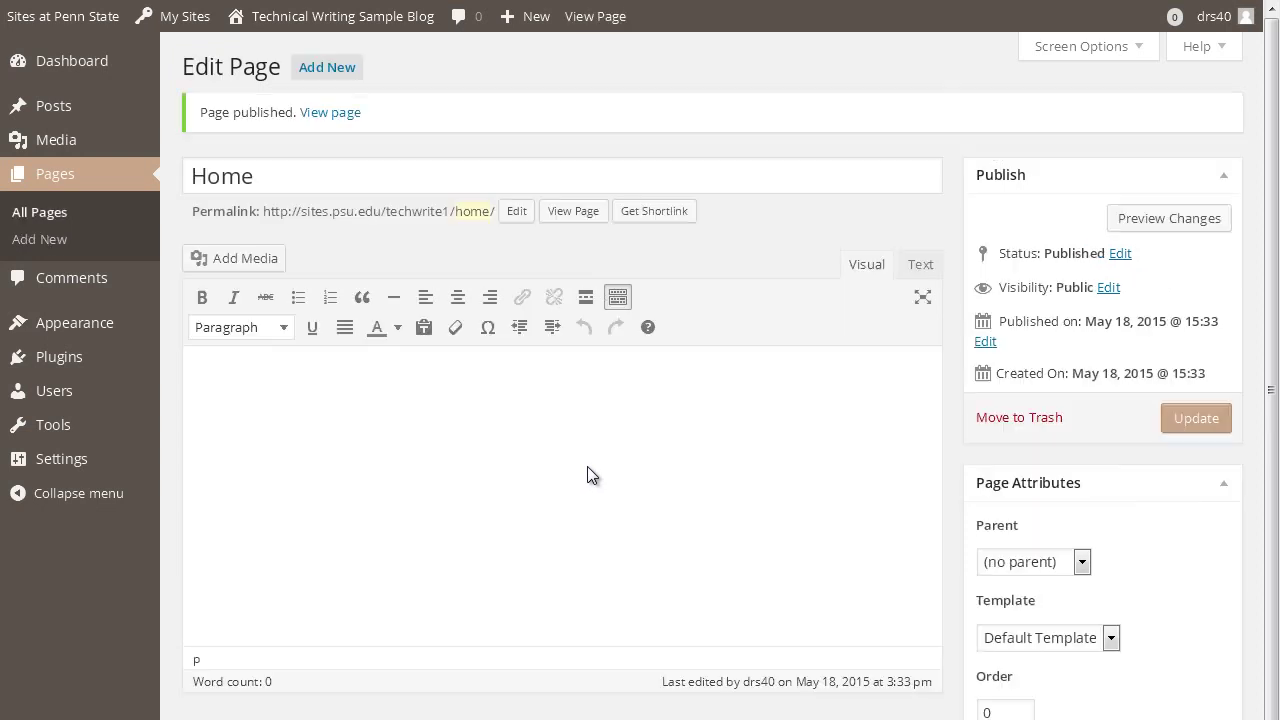
Add another new page titled "Reflection" and publish it
{"action": "left_click", "coordinate": [335, 72]}
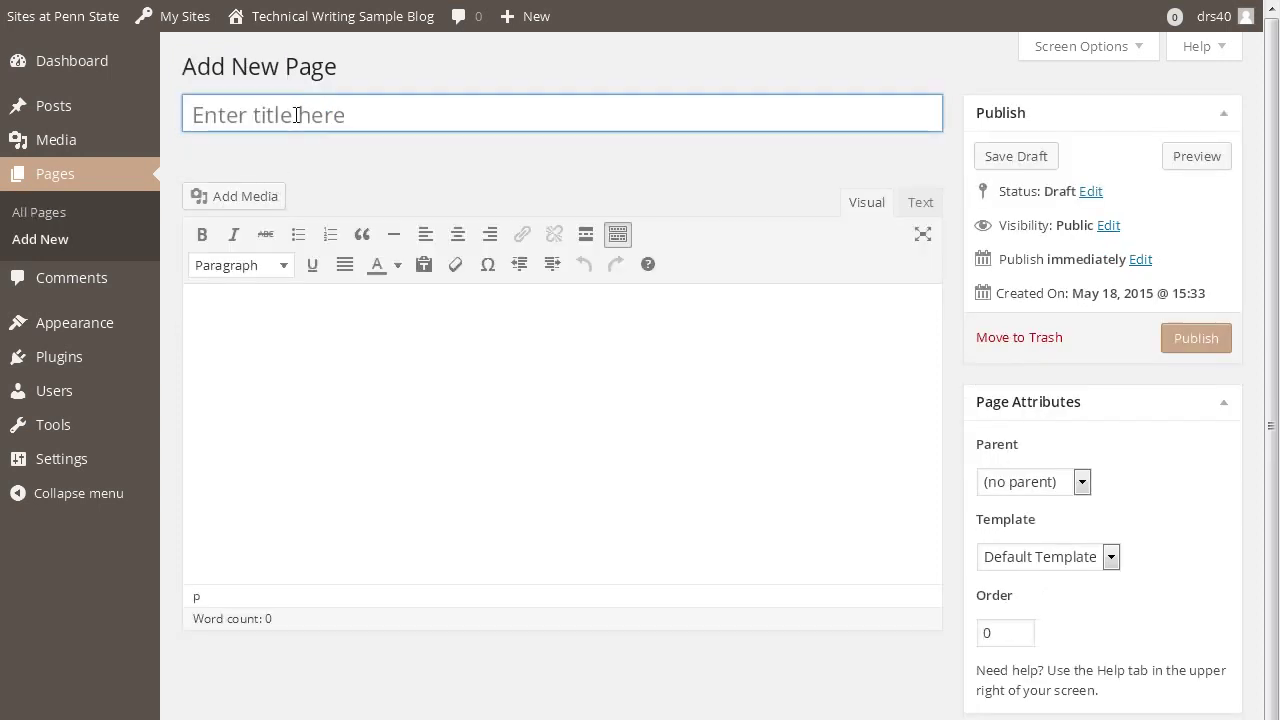
{"action": "left_click", "coordinate": [296, 114]}
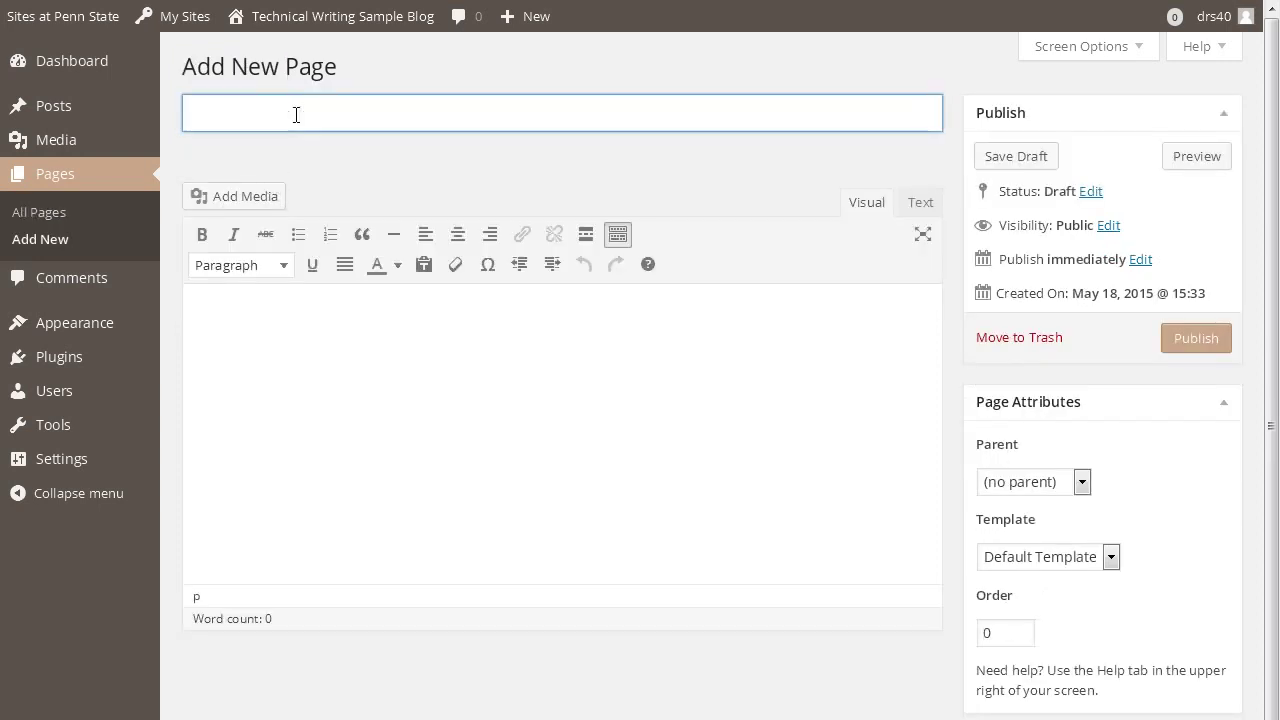
{"action": "type", "text": "Reflection"}
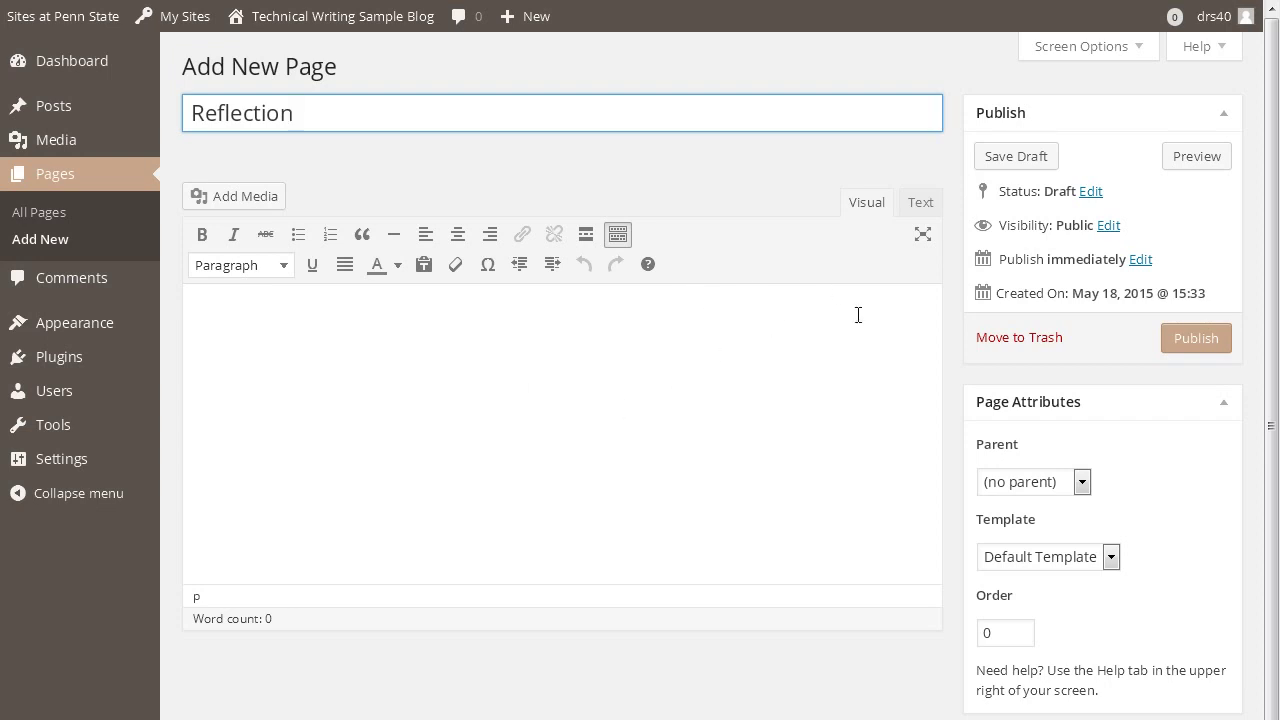
{"action": "left_click", "coordinate": [1195, 340]}
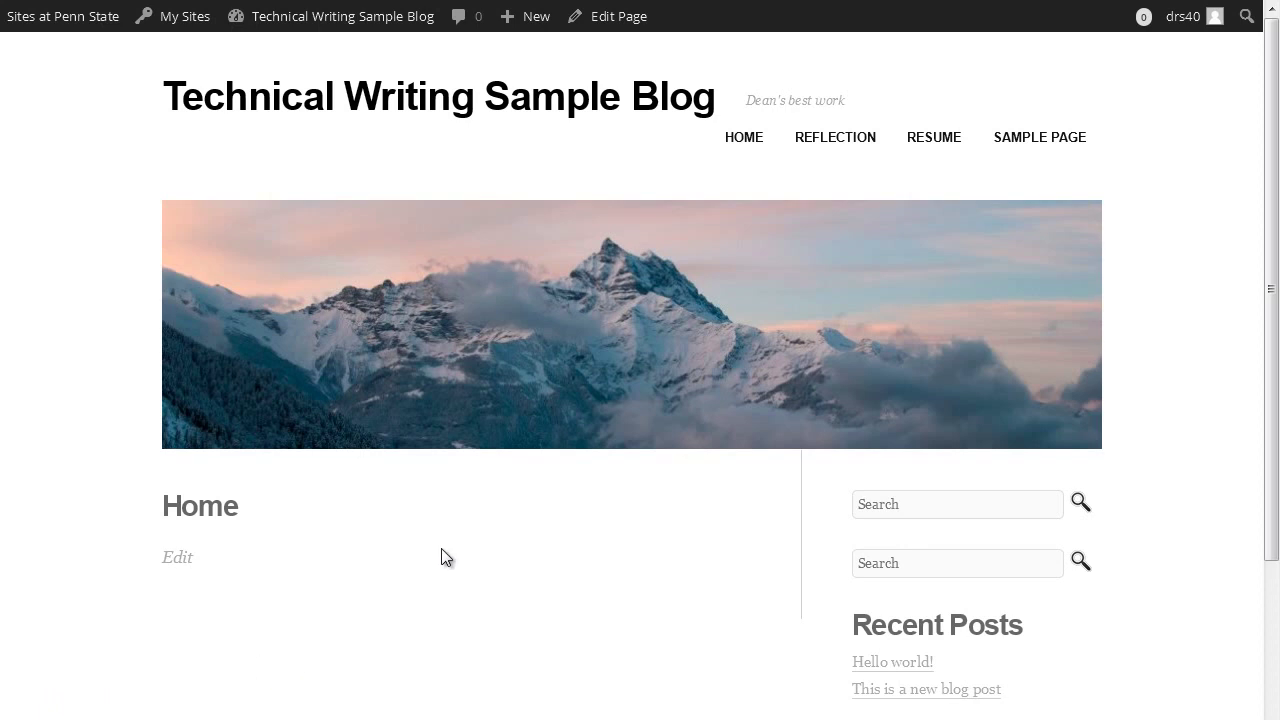
Create a new page titled "My Blog" and publish it
{"action": "mouse_move", "coordinate": [525, 20]}
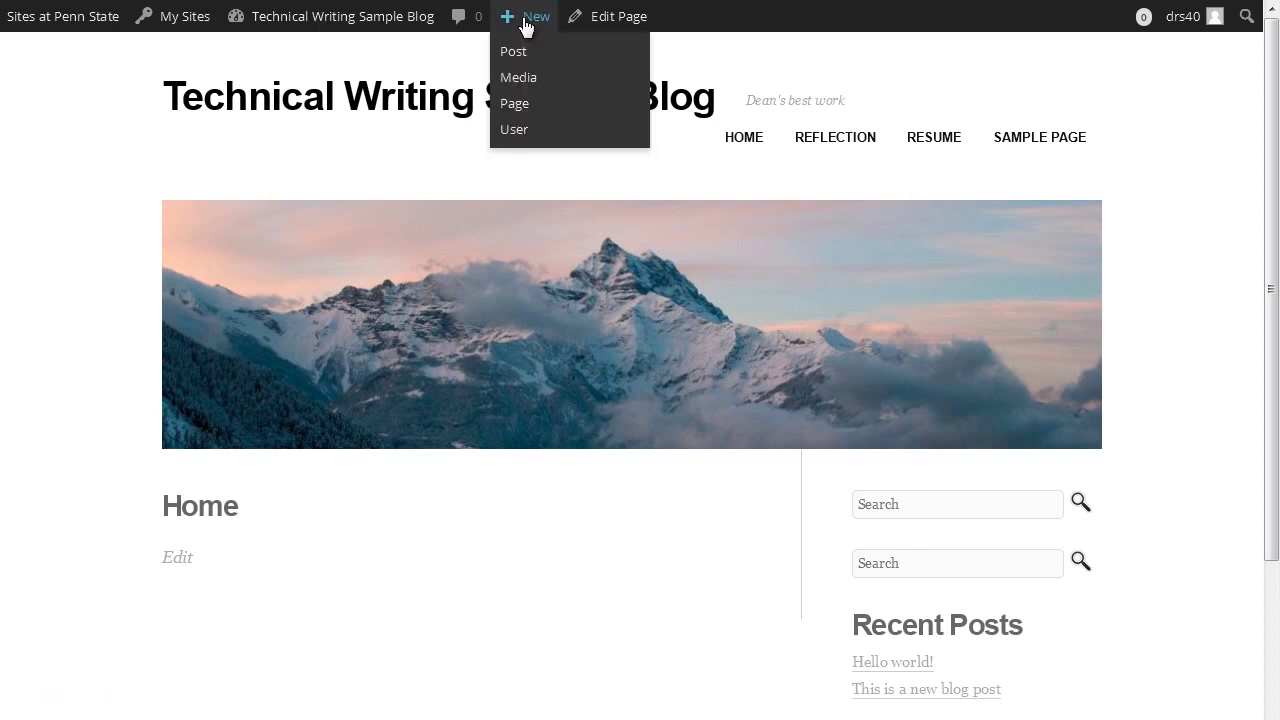
{"action": "left_click", "coordinate": [519, 106]}
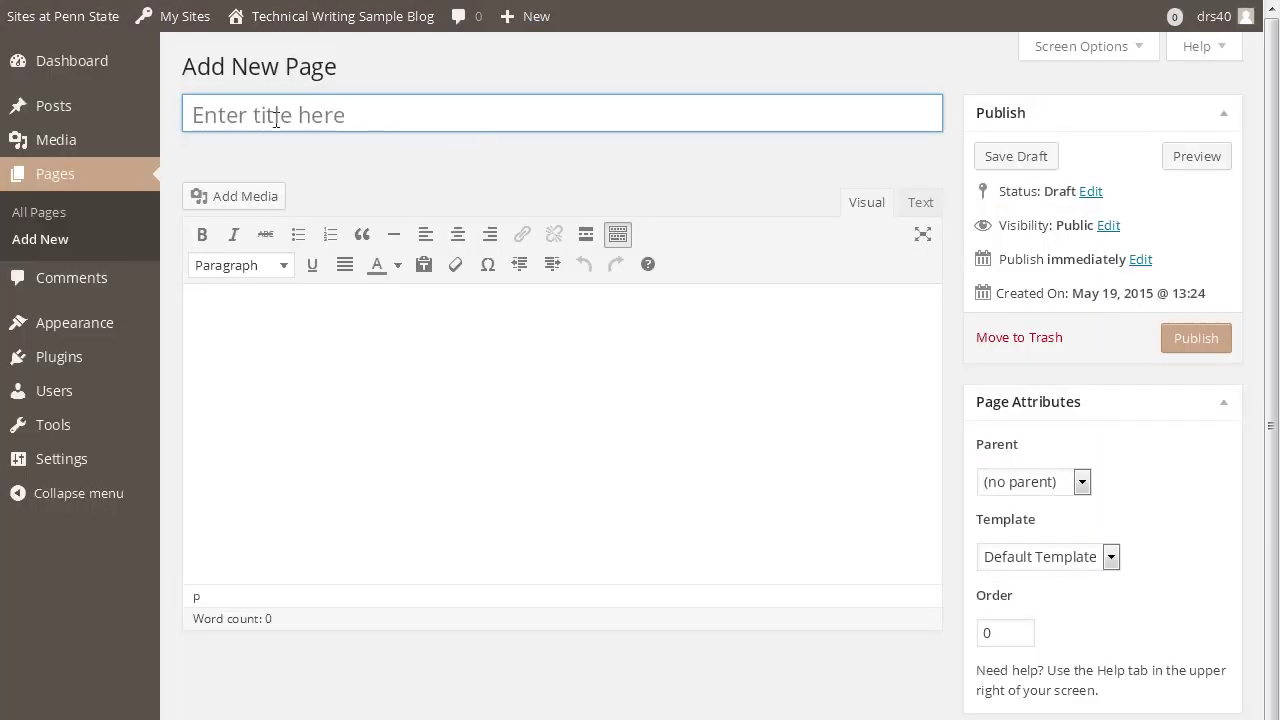
{"action": "left_click", "coordinate": [272, 115]}
{"action": "type", "text": "My Blog"}
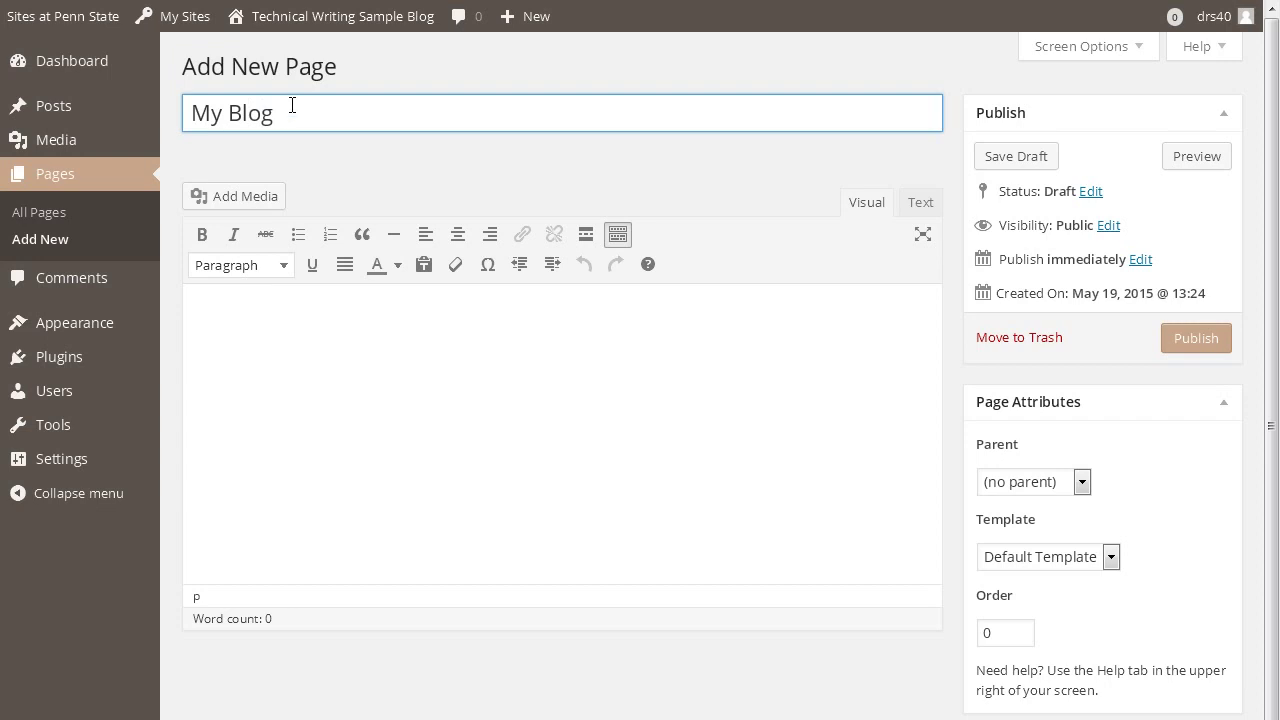
{"action": "left_click", "coordinate": [1193, 341]}
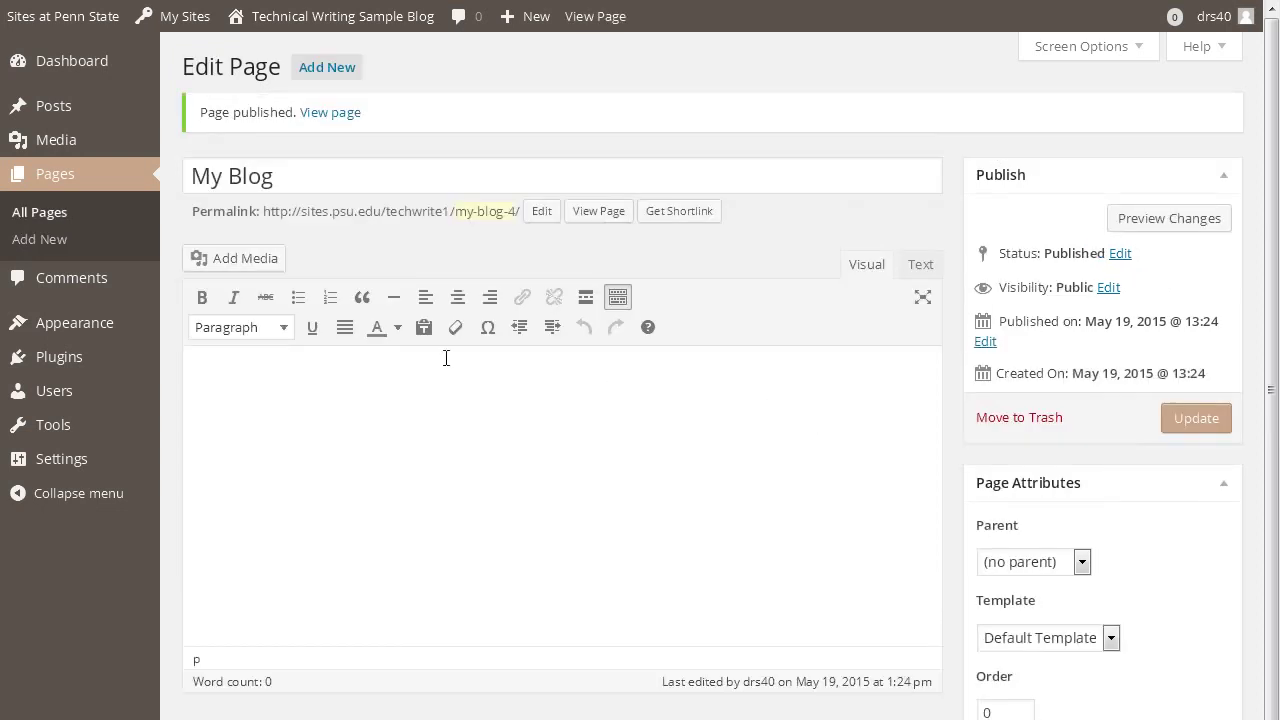
In the Reading settings, set the static front page to Home and the posts page to My Blog, and save
{"action": "left_click", "coordinate": [48, 224]}
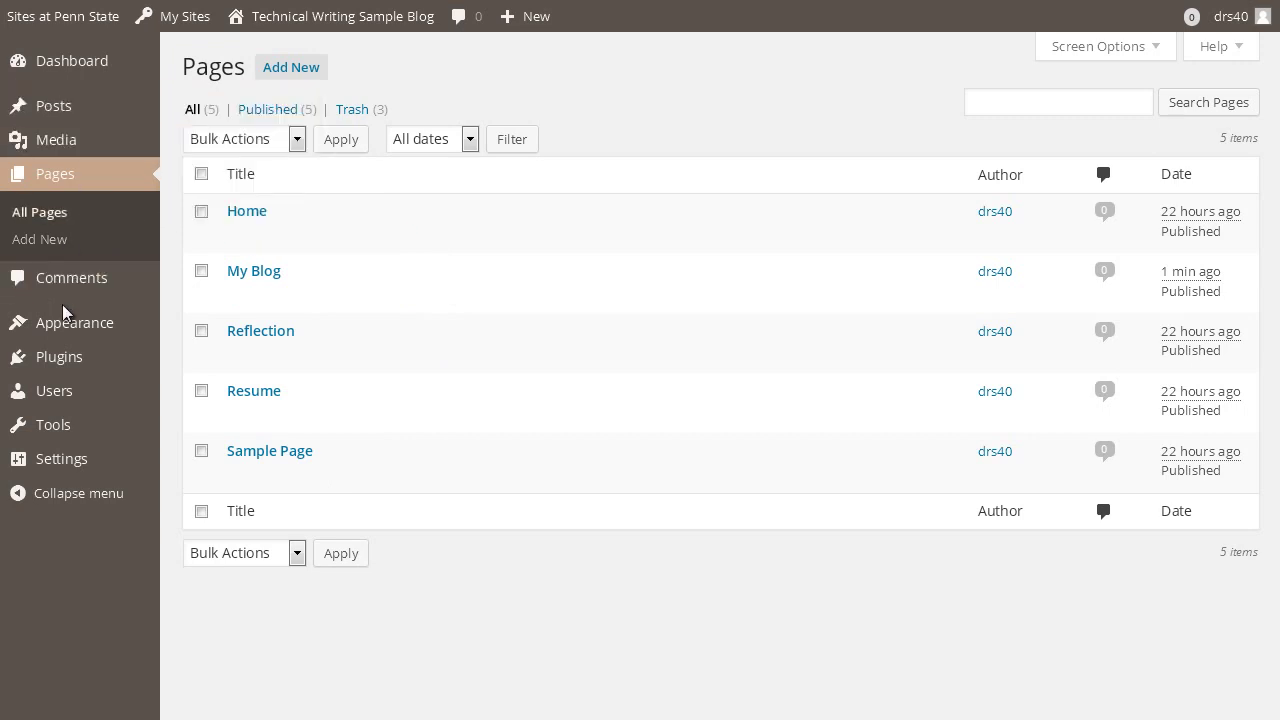
{"action": "mouse_move", "coordinate": [60, 466]}
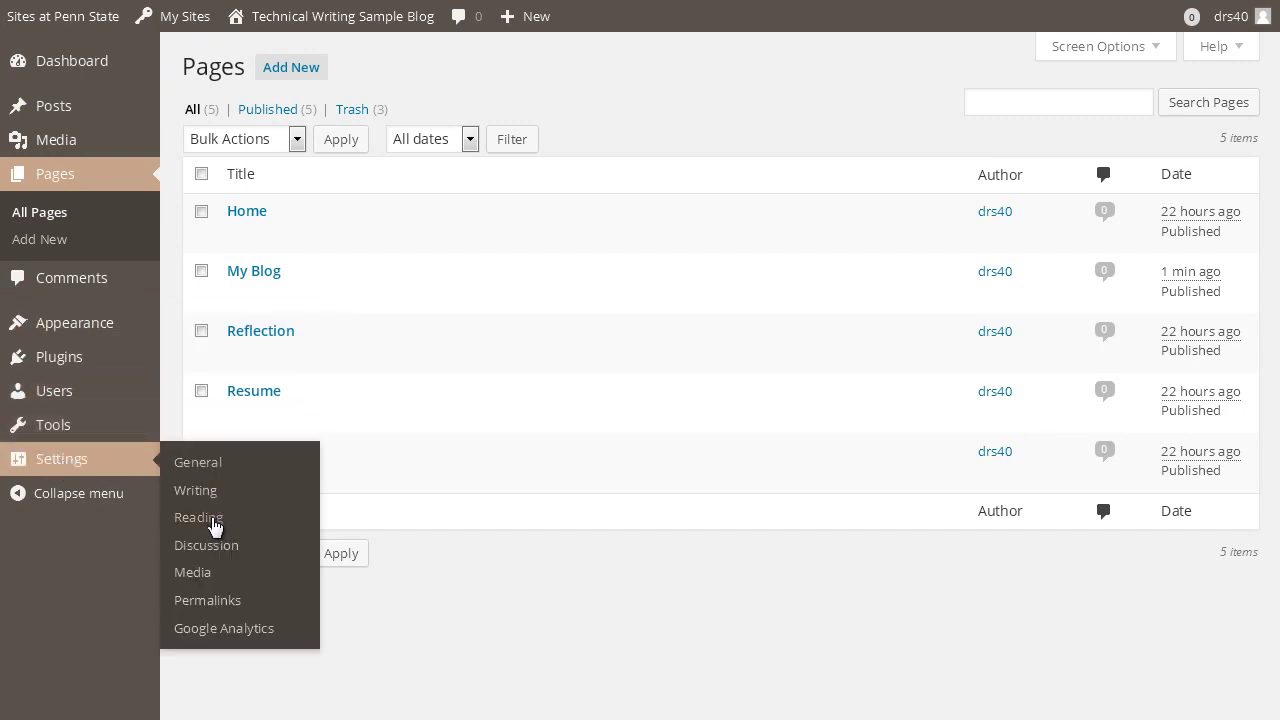
{"action": "left_click", "coordinate": [213, 526]}
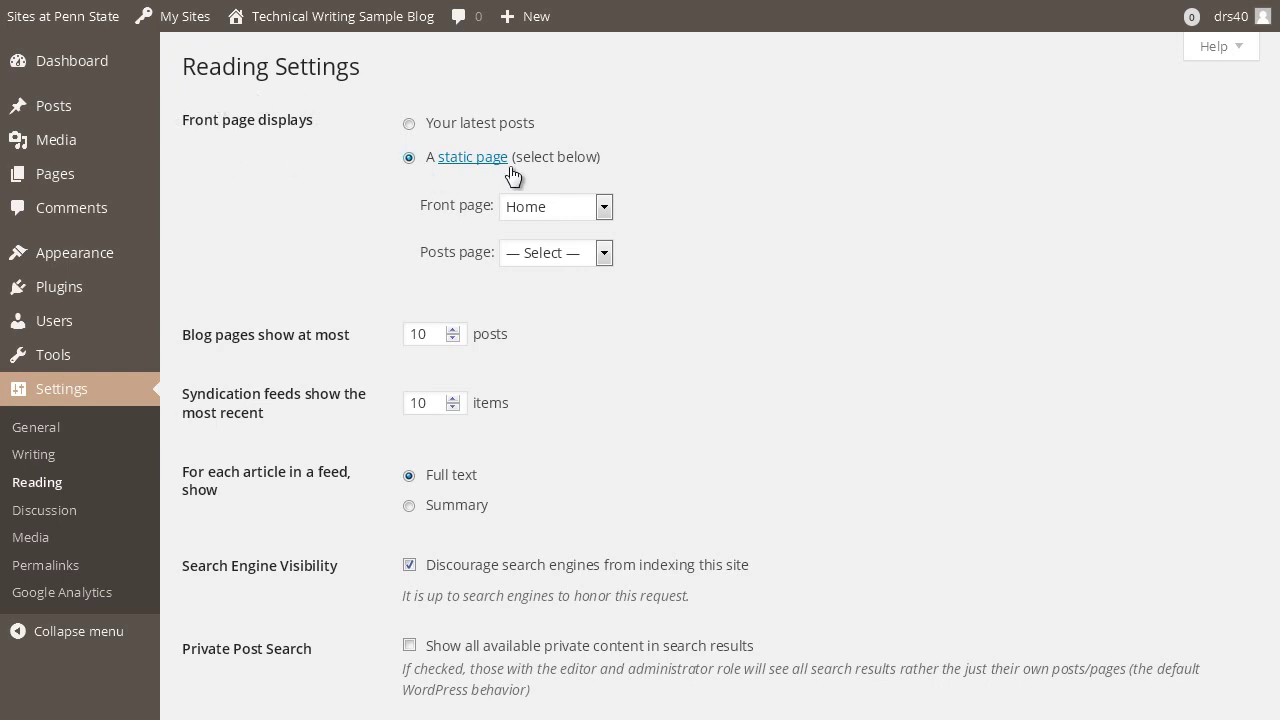
{"action": "left_click", "coordinate": [606, 210]}
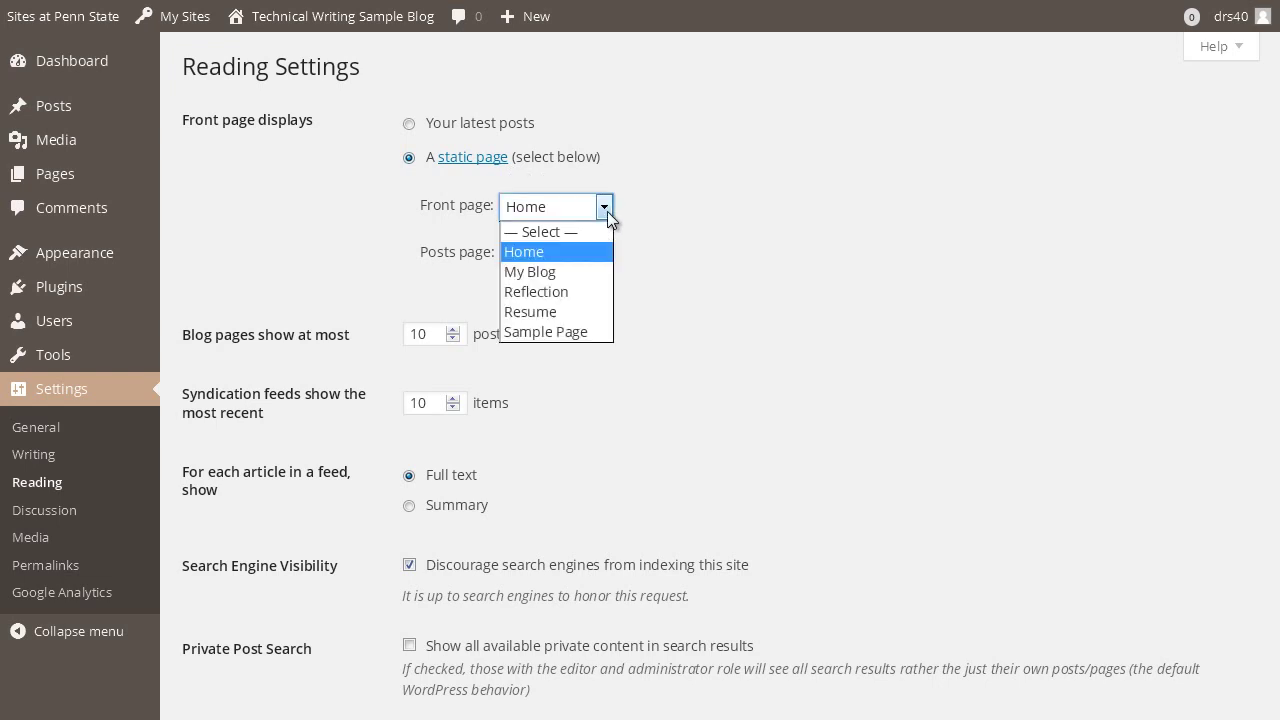
{"action": "left_click", "coordinate": [555, 258]}
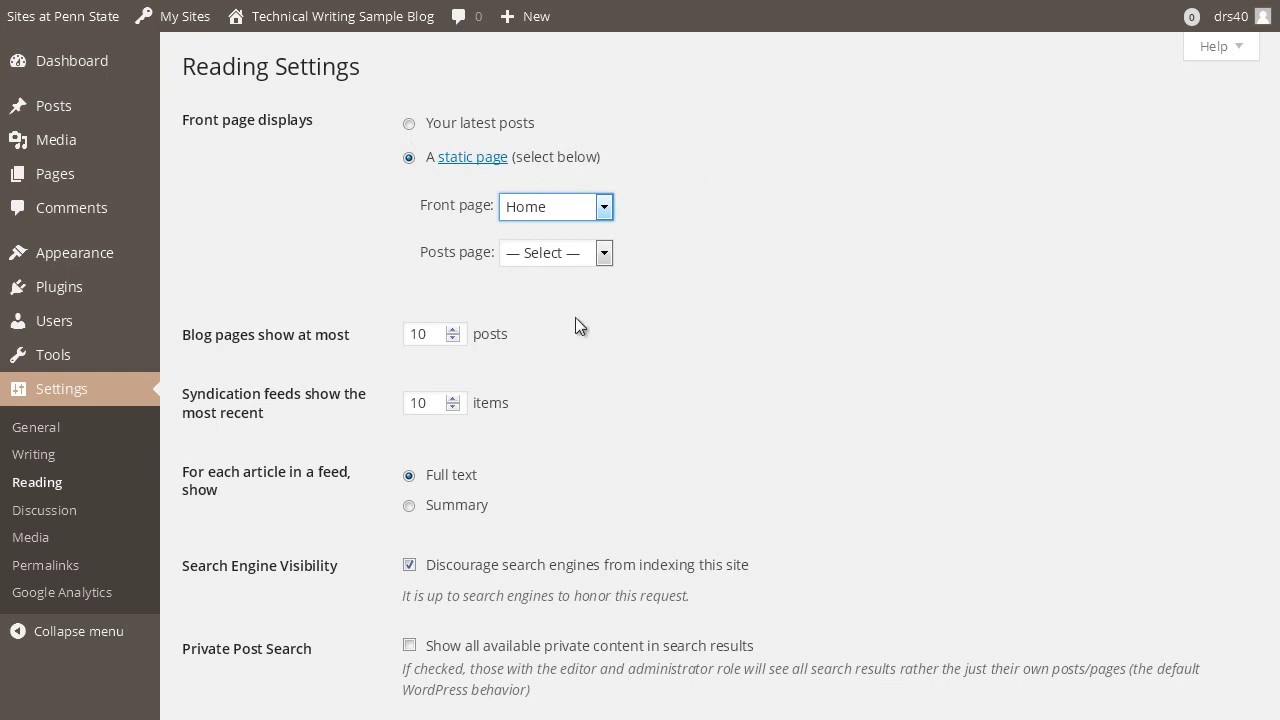
{"action": "left_click", "coordinate": [605, 253]}
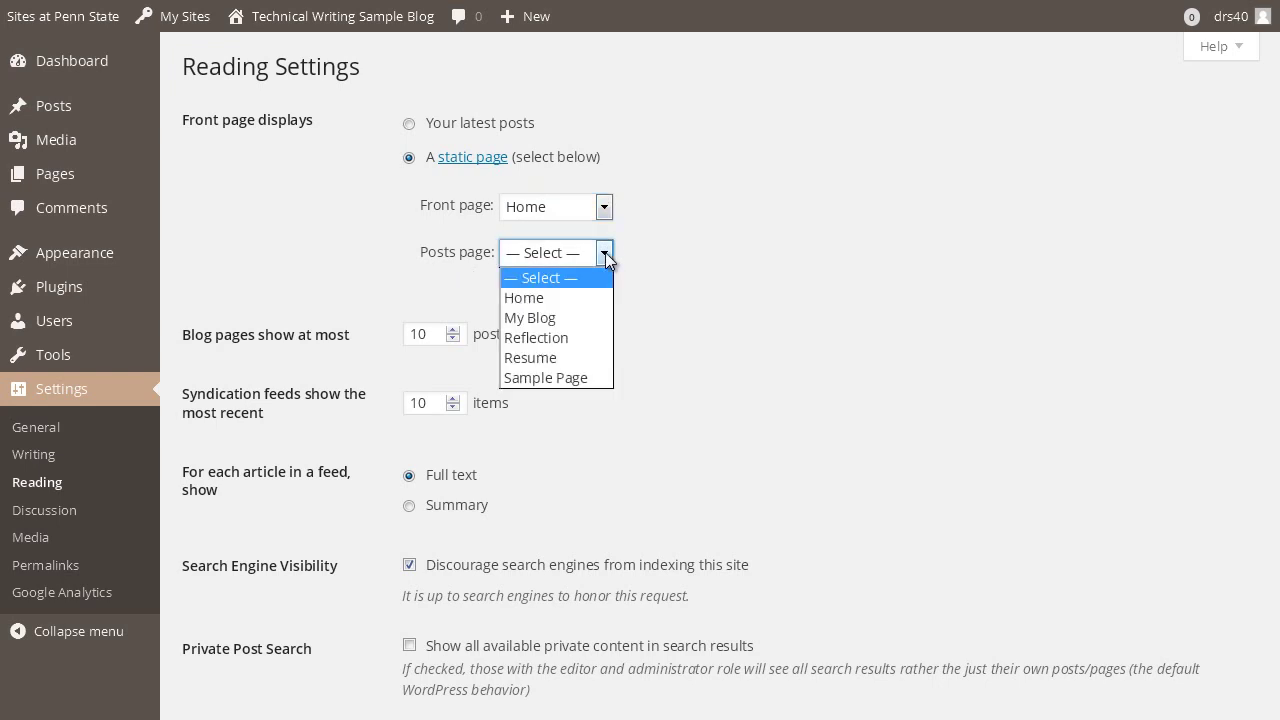
{"action": "left_click", "coordinate": [538, 318]}
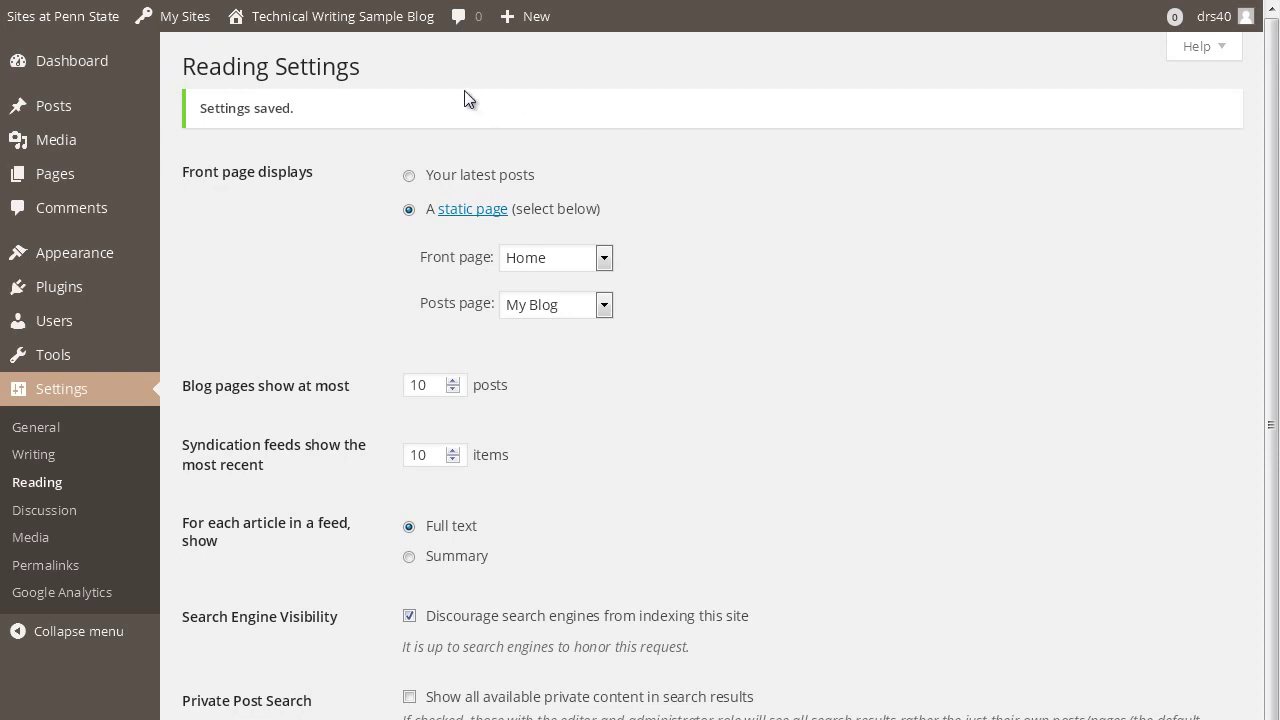
Visit the site and view the My Blog page to check where the posts appear
{"action": "mouse_move", "coordinate": [300, 22]}
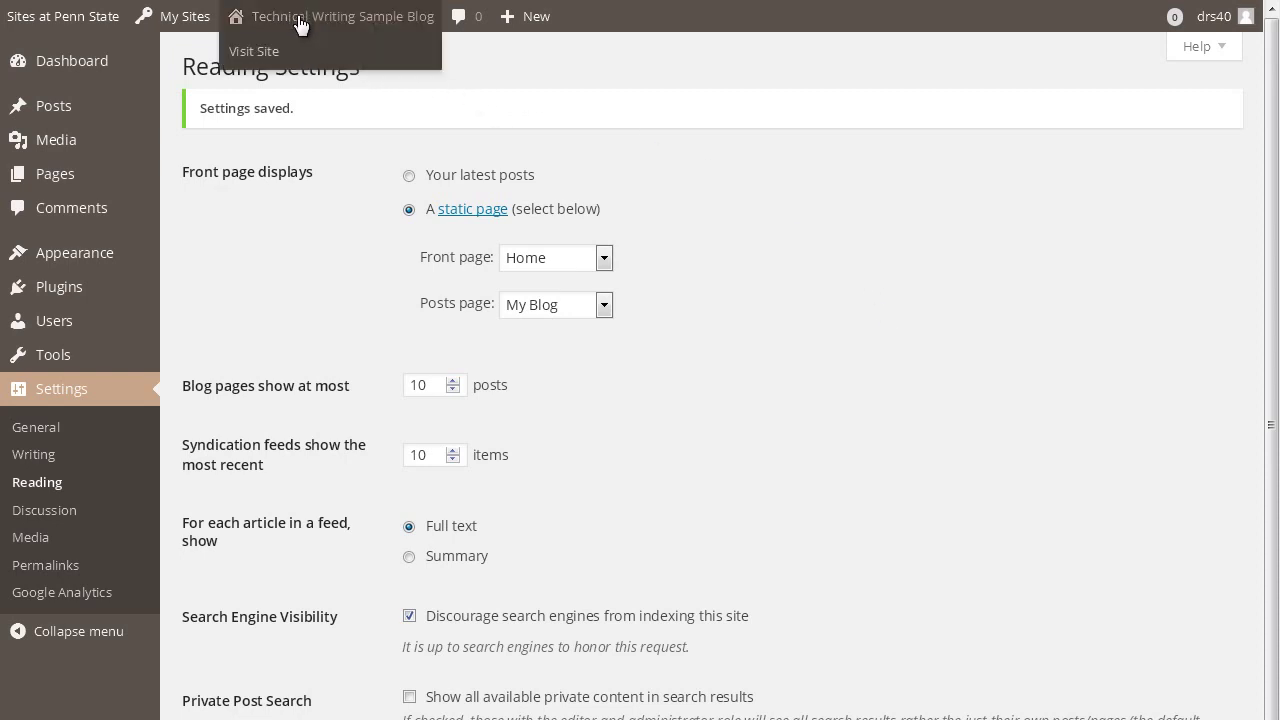
{"action": "left_click", "coordinate": [258, 58]}
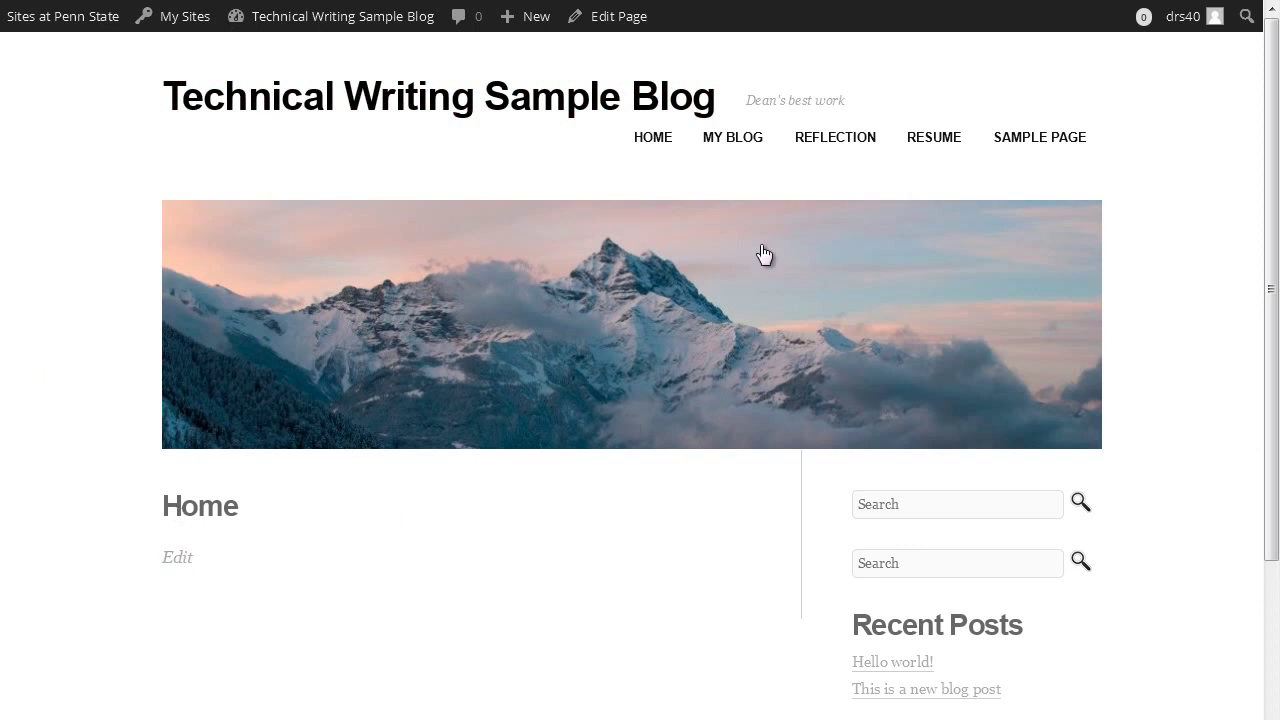
{"action": "left_click", "coordinate": [737, 148]}
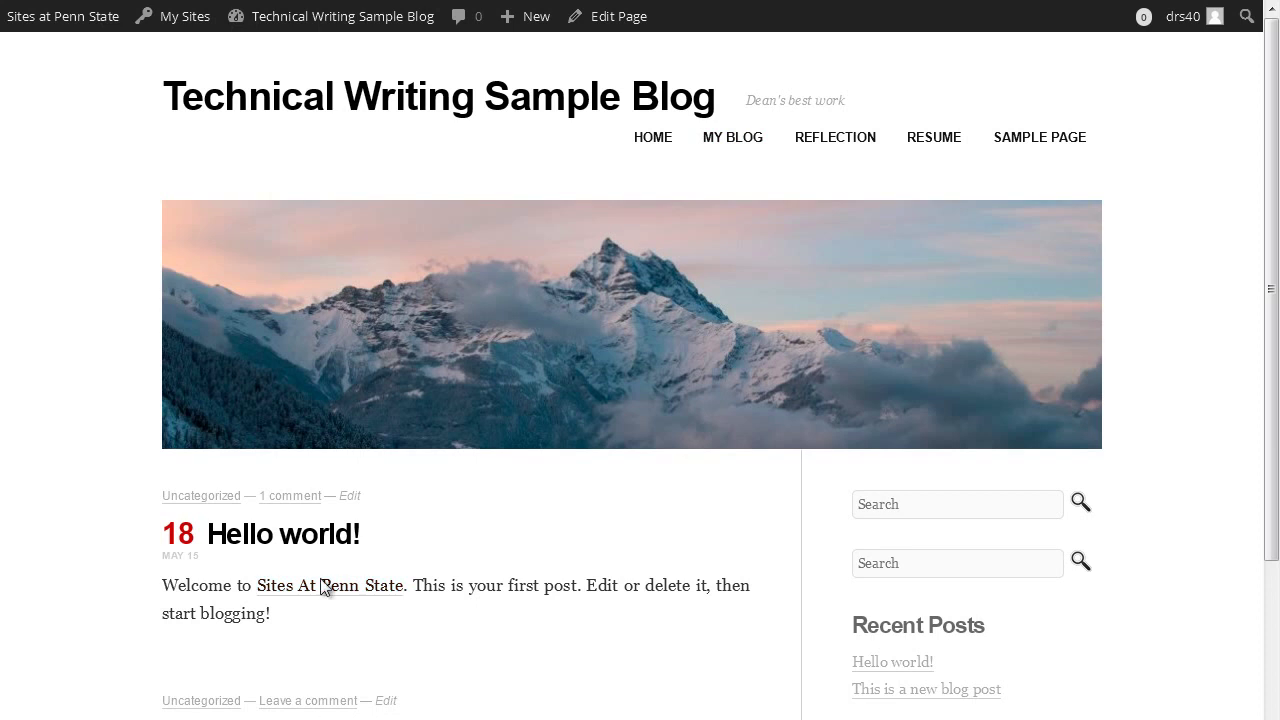